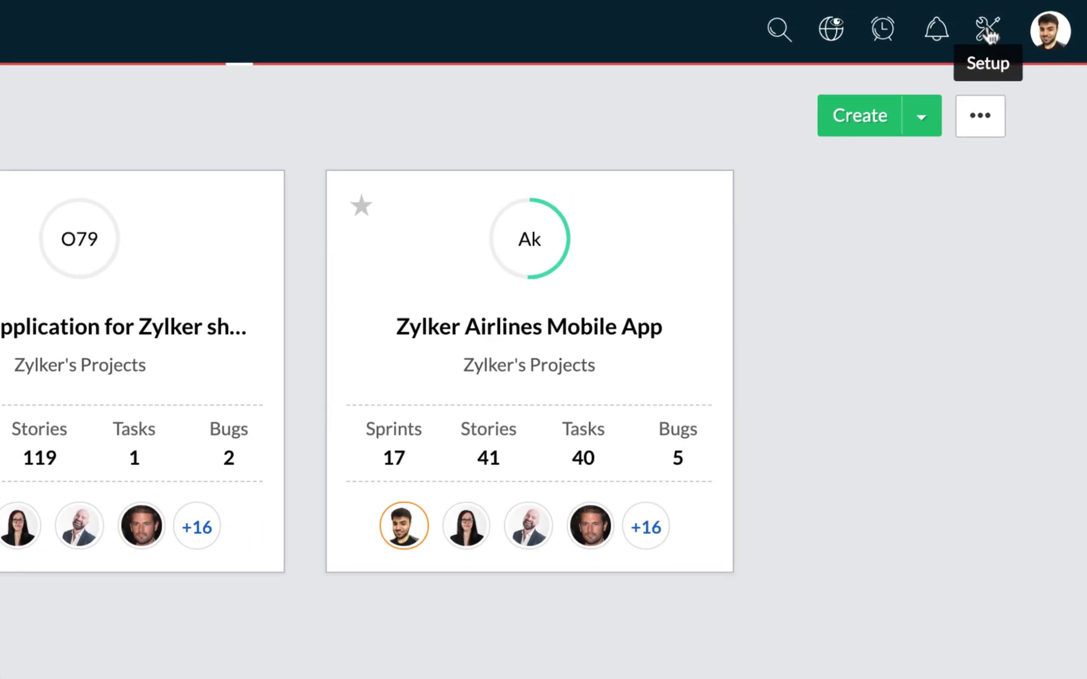
Step: From Setup's work item layouts, clone the Standard Layout as a new layout named 'Test case layout'
click(1026, 17)
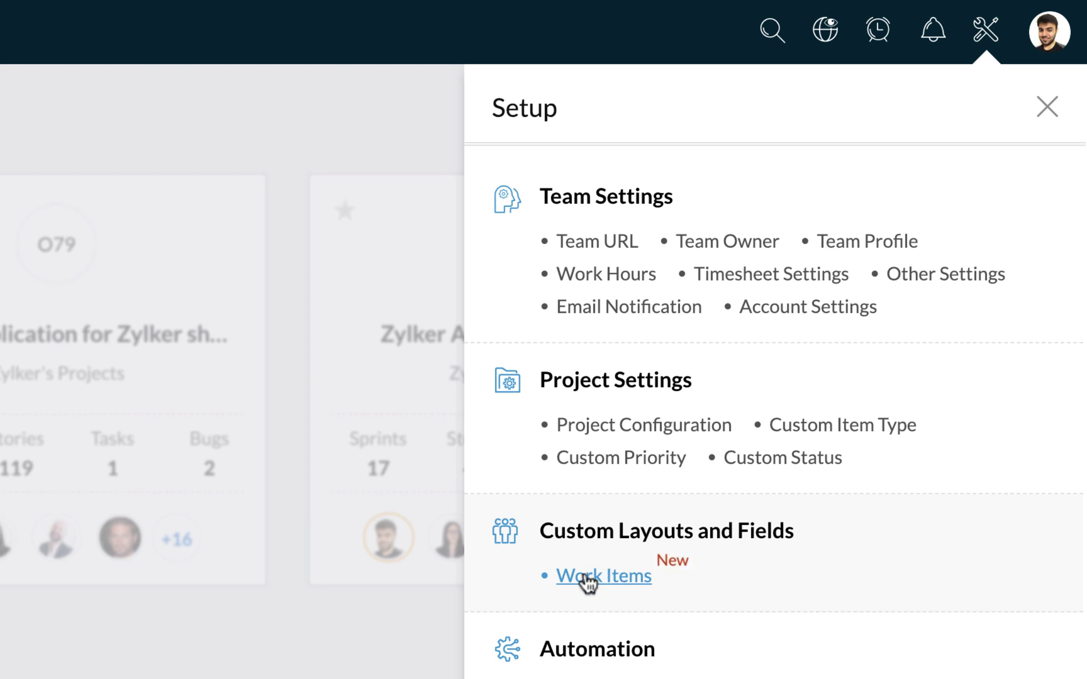
click(601, 577)
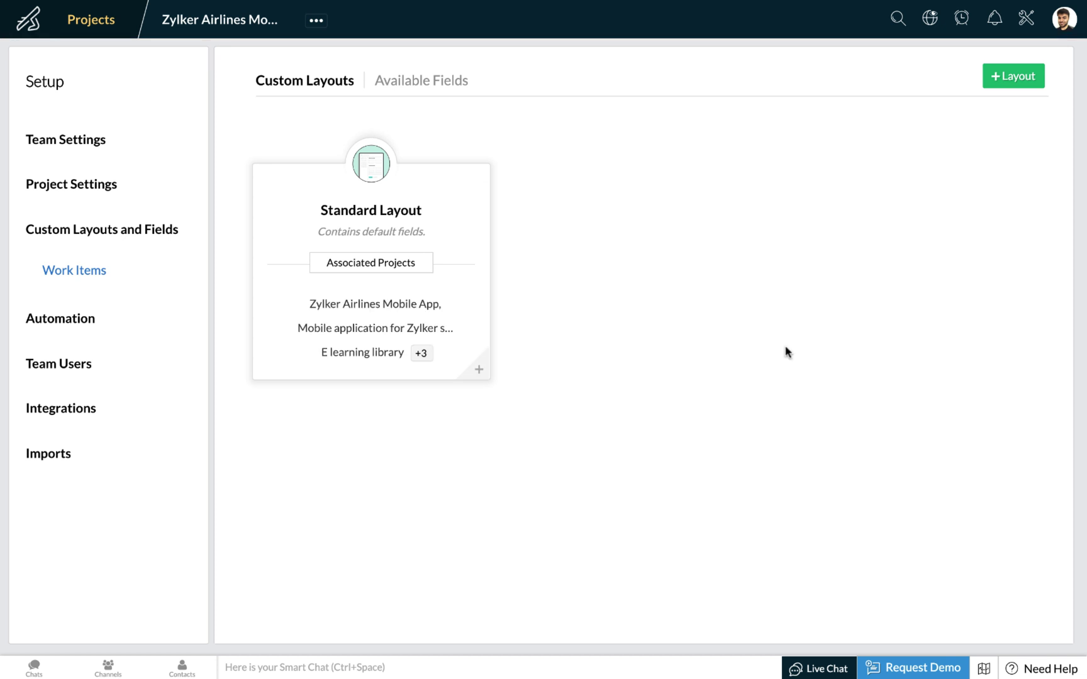
mouse_move(394, 218)
click(1014, 76)
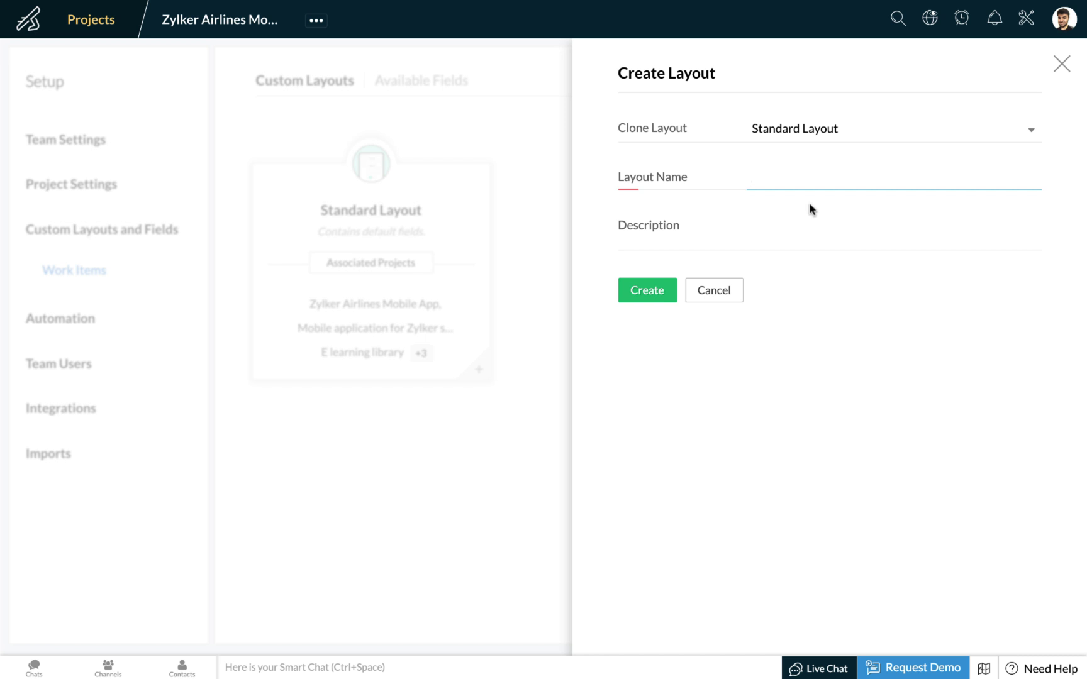
text(Test case layout)
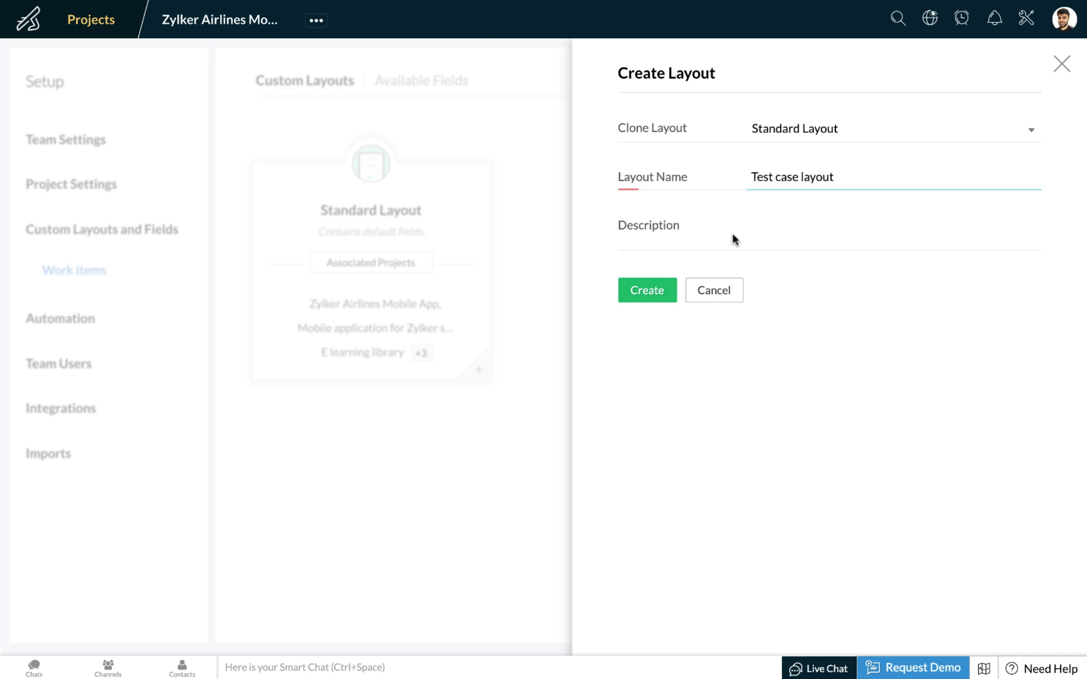
click(644, 301)
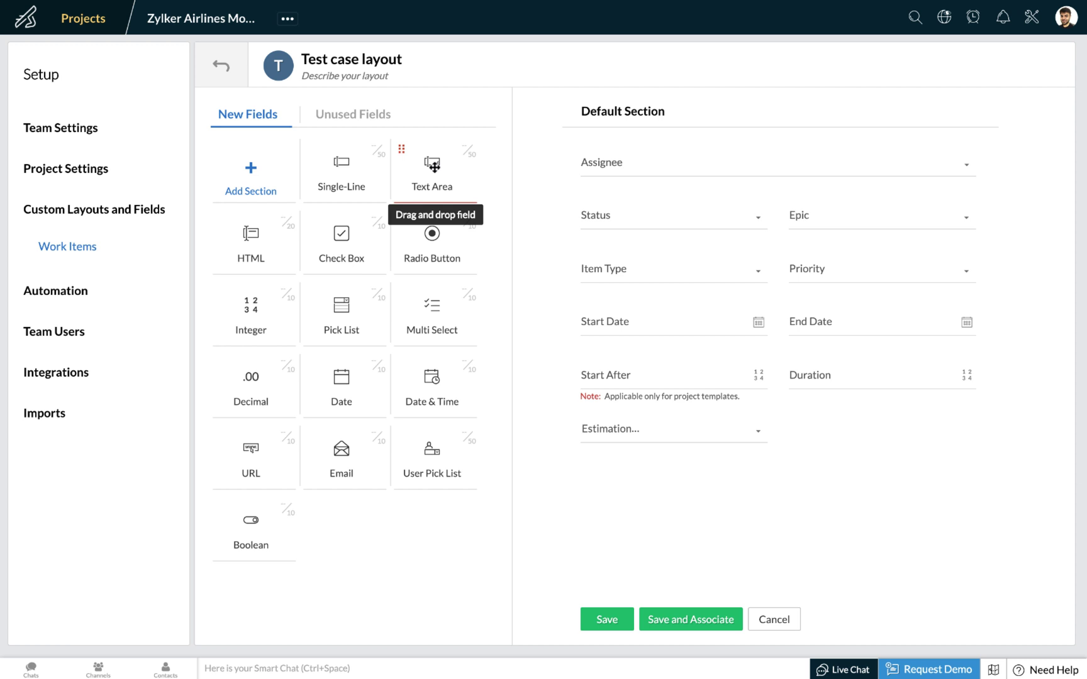
Step: Add a text area field called 'Acceptance criteria' to the Default Section
drag(434, 167, 615, 483)
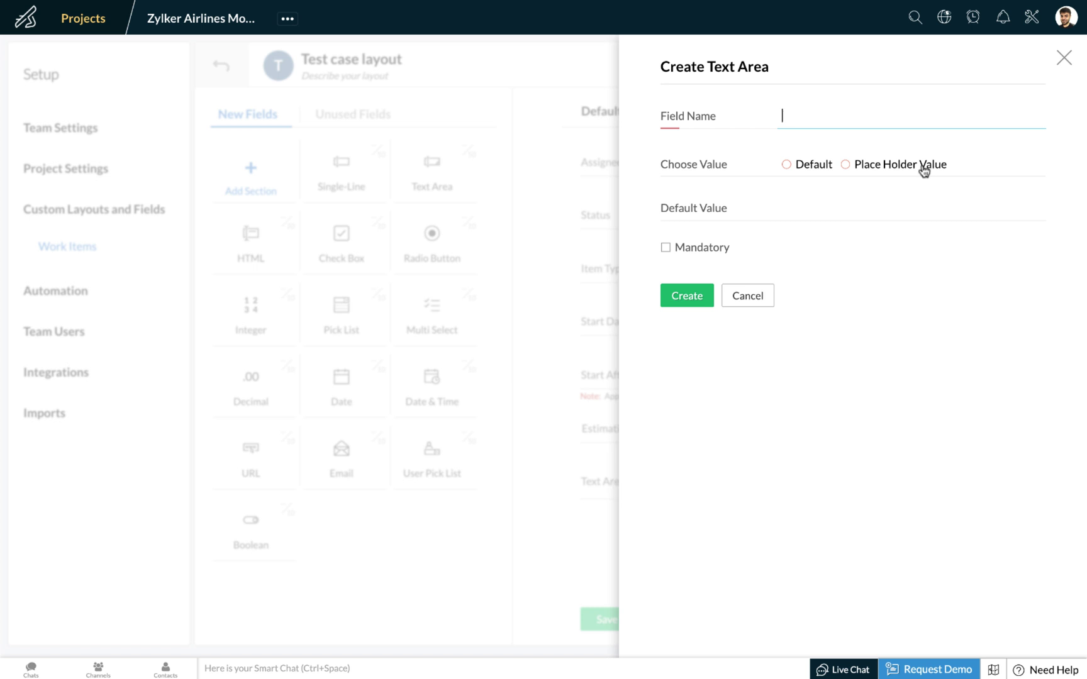
text(Acceptance criteria)
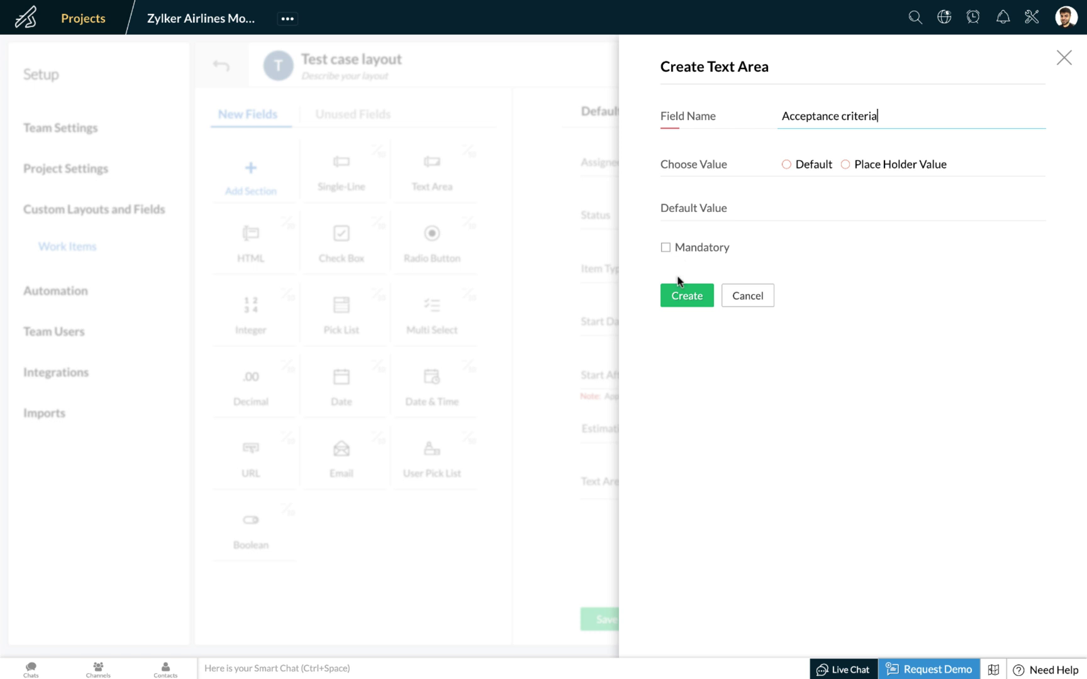
click(686, 300)
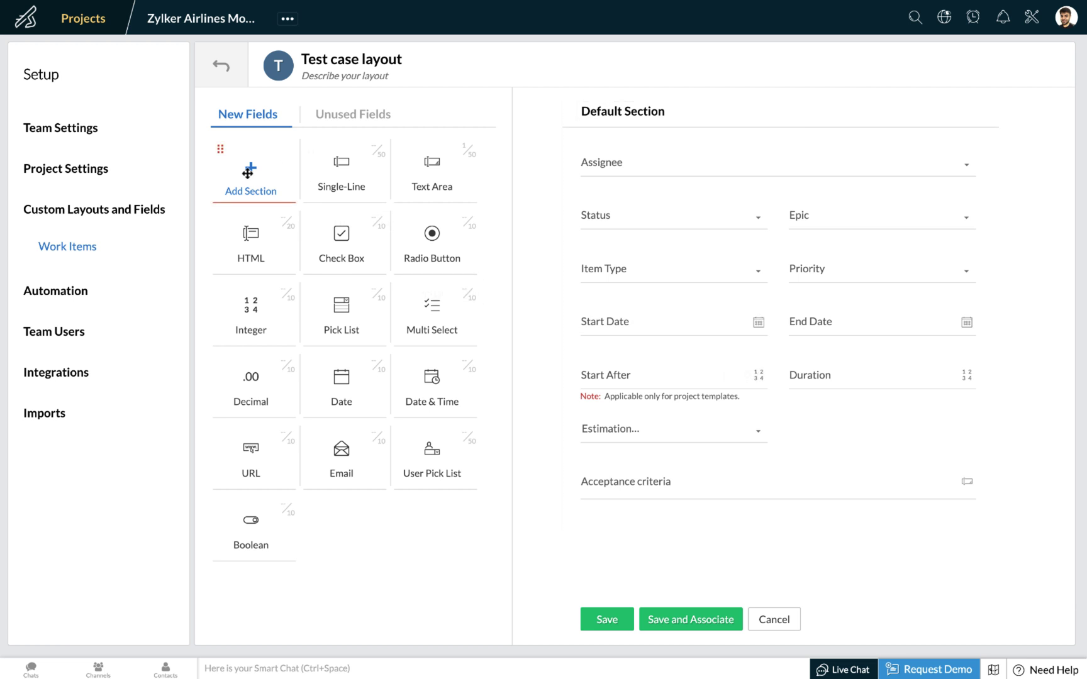
Step: Add a 'Test cases' section after the Default Section and drop a pick list field into it
drag(248, 171, 590, 559)
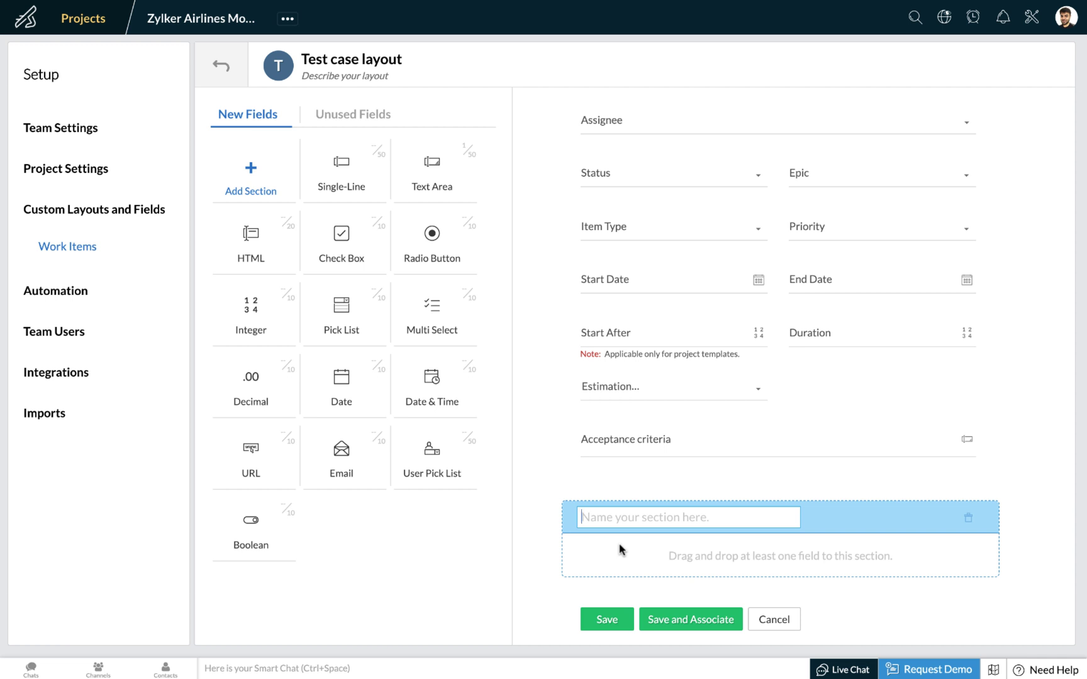
text(Test)
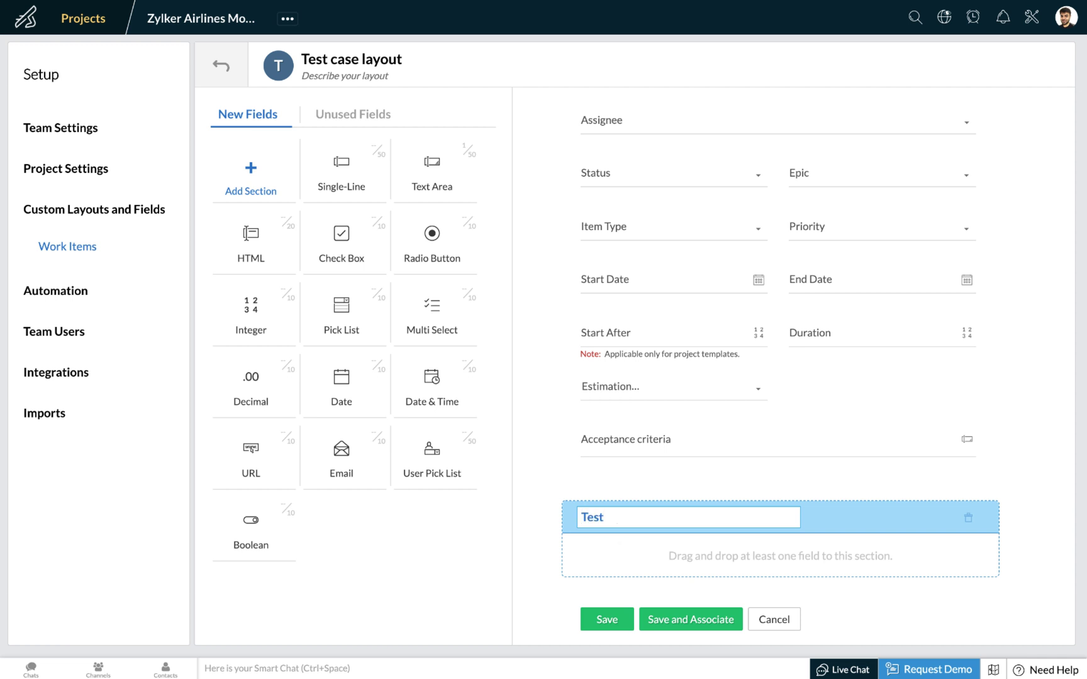
text( cases)
drag(345, 307, 599, 562)
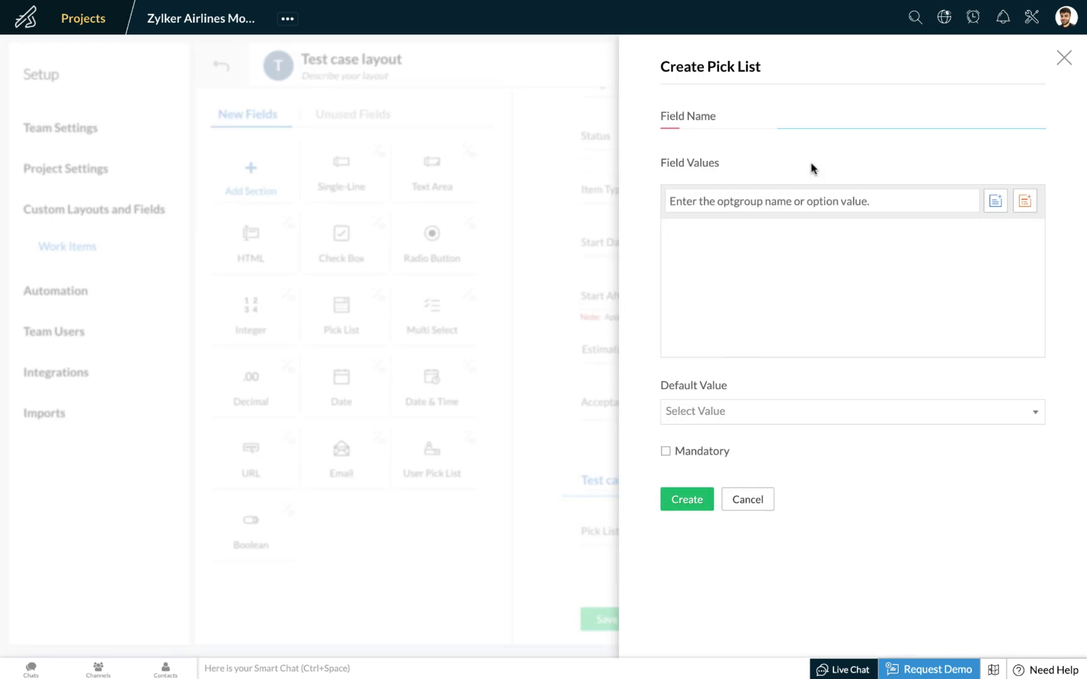
Step: Name the pick list 'Module' and add a Module option group with Reports as its first value
text(Module)
click(747, 201)
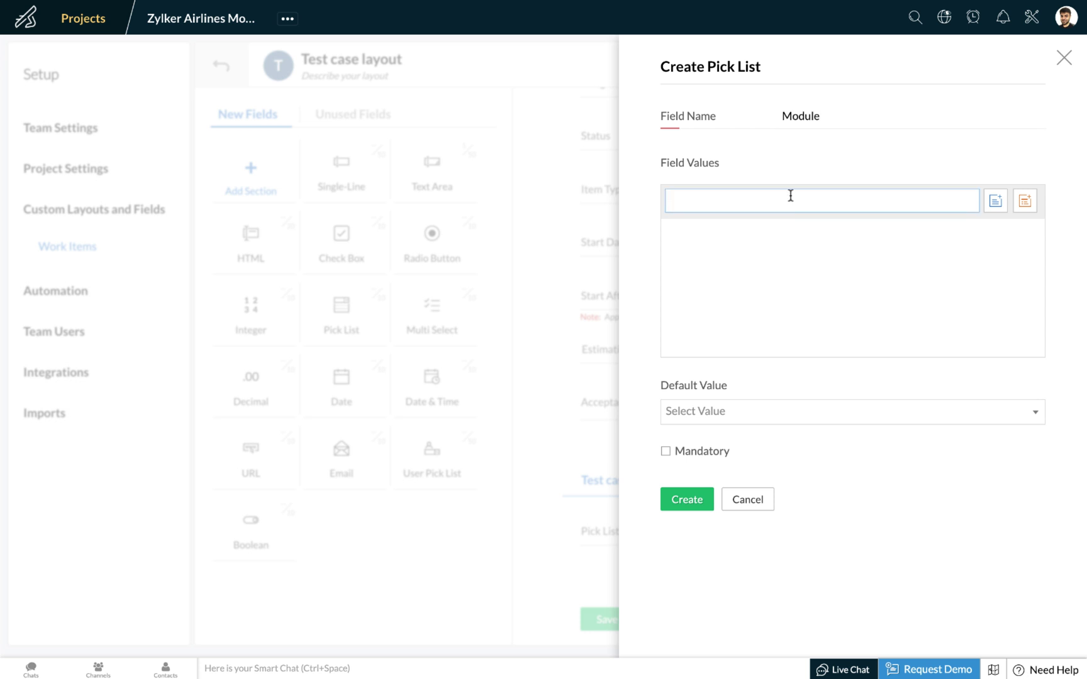
text(Module)
click(1037, 206)
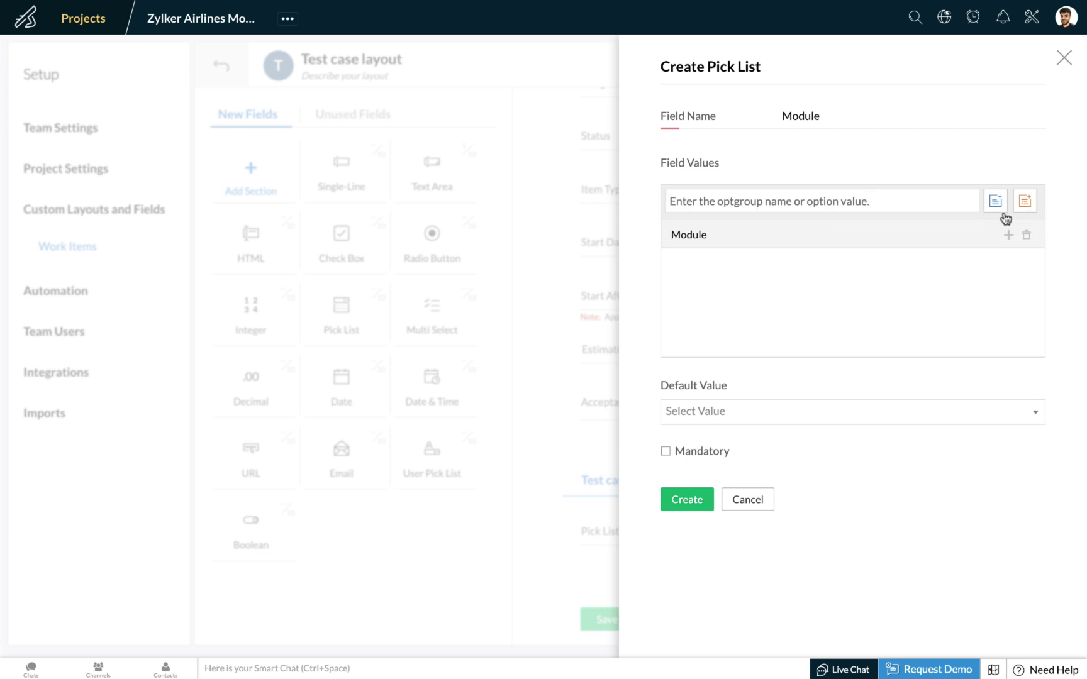
click(856, 199)
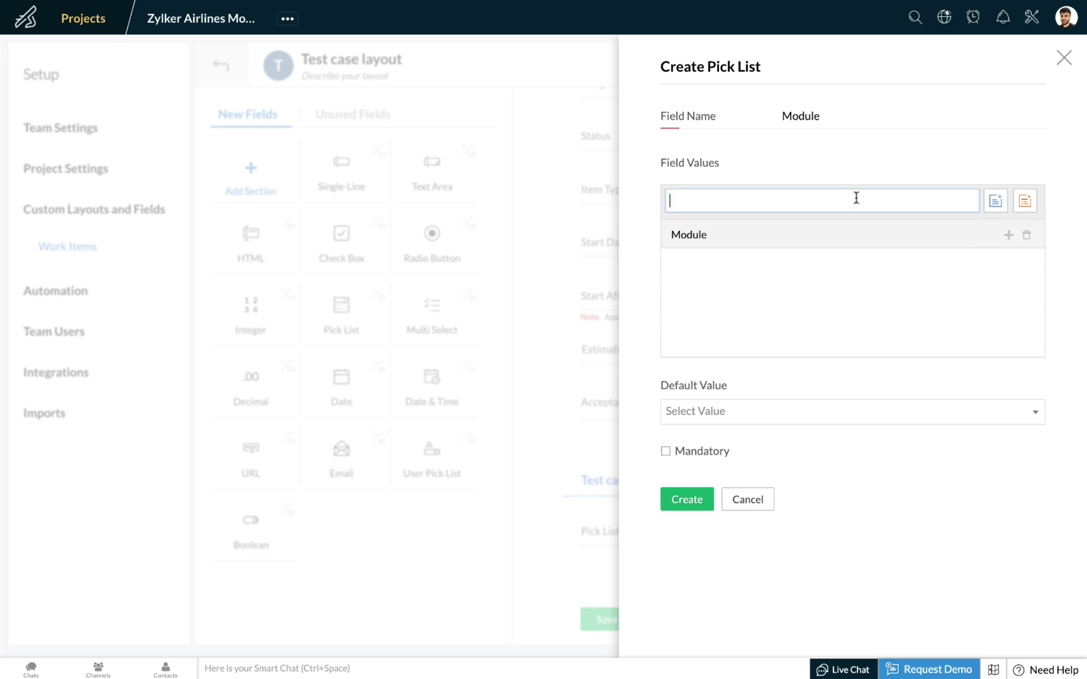
text(Reports)
click(995, 200)
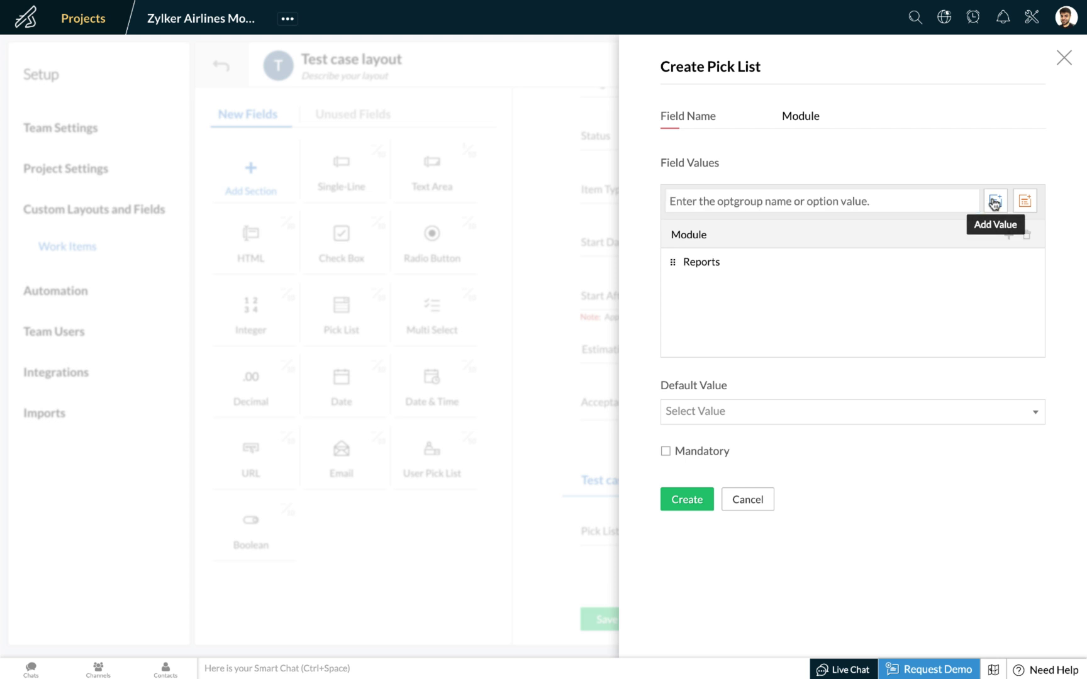
Step: Add Dashboard, Settings and Payments options, then create the mandatory Module field
click(710, 208)
text(Dashboard)
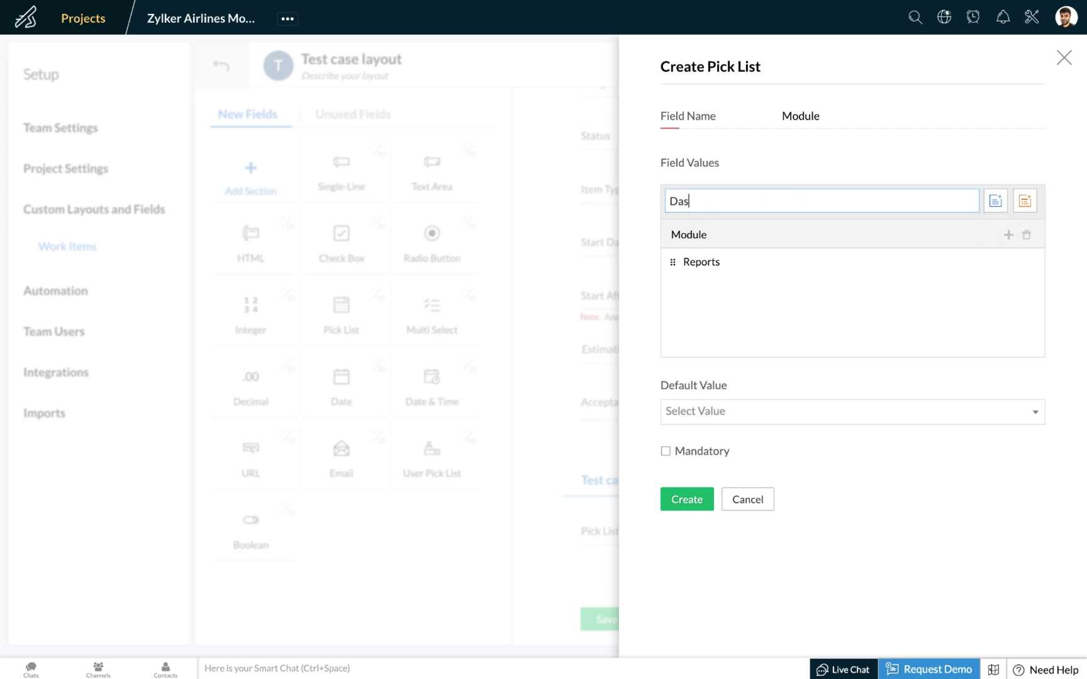
click(992, 200)
click(771, 204)
text(Settings)
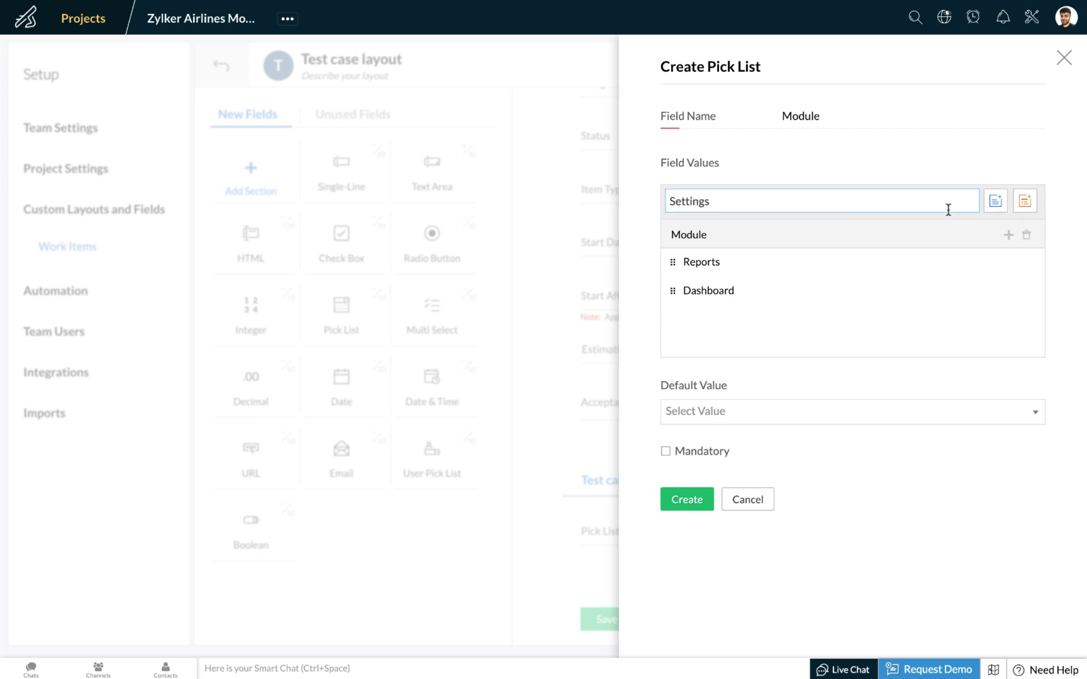
click(995, 201)
text(Paymen)
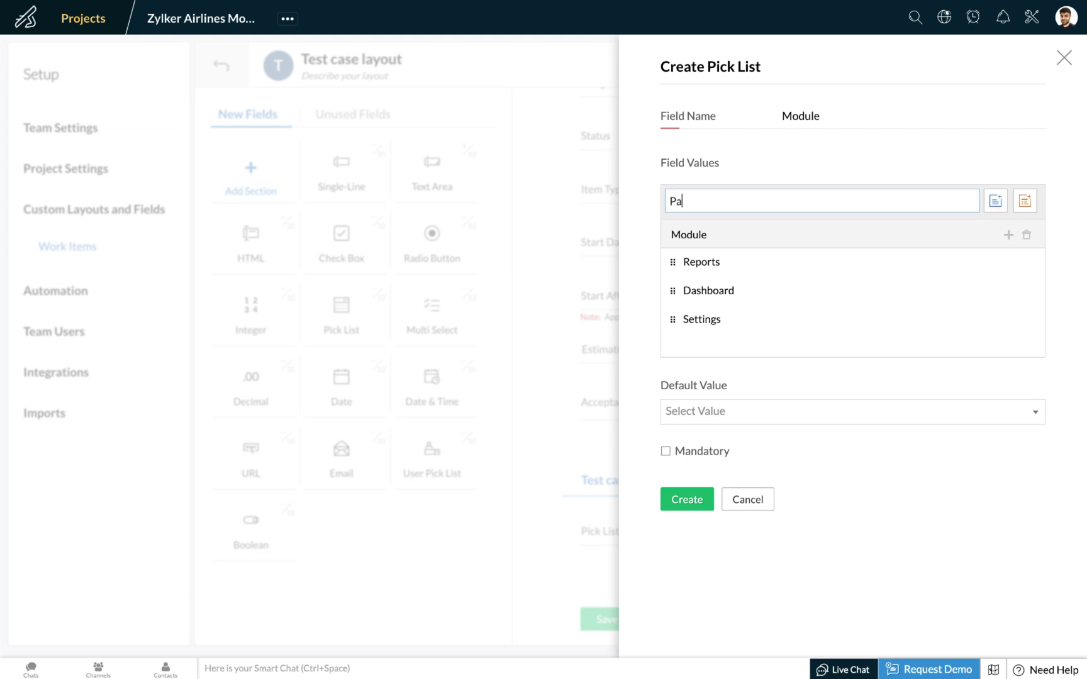
text(s)
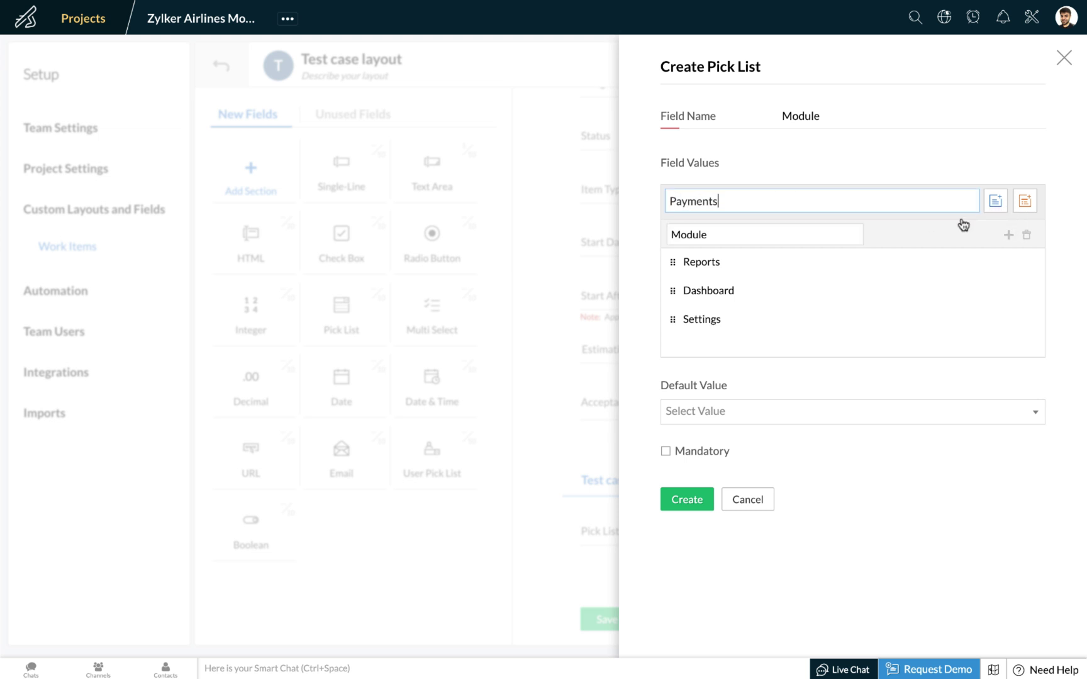
click(995, 201)
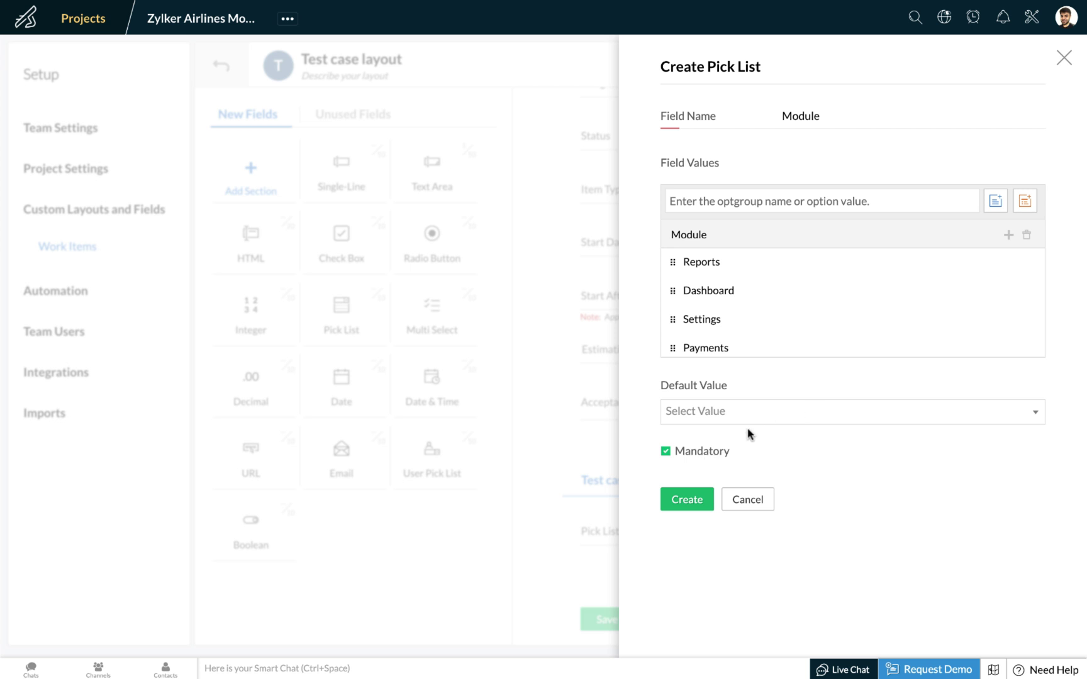
click(690, 501)
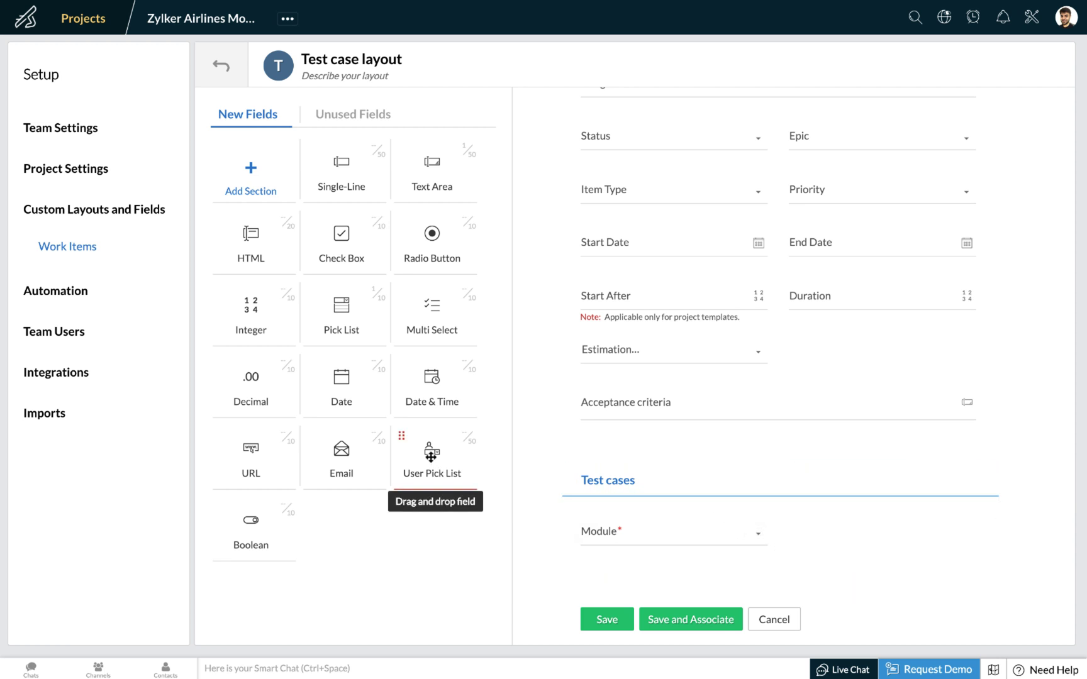
Step: Add a mandatory 'Tester' user pick list beside Module, limited to four selected users
drag(431, 454, 819, 543)
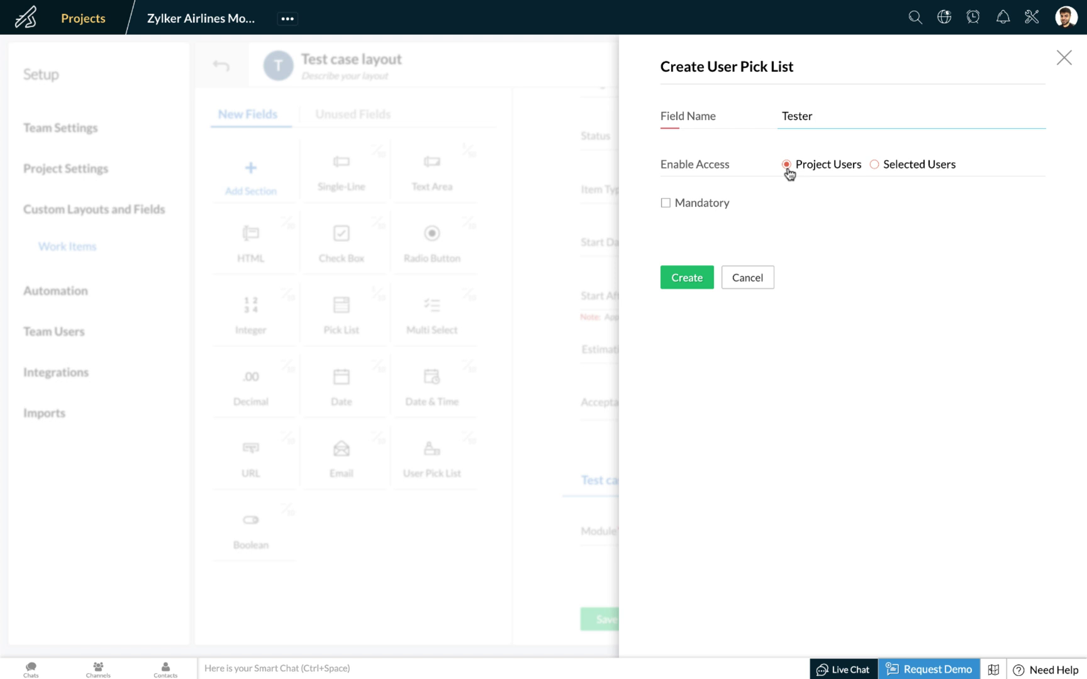
click(873, 165)
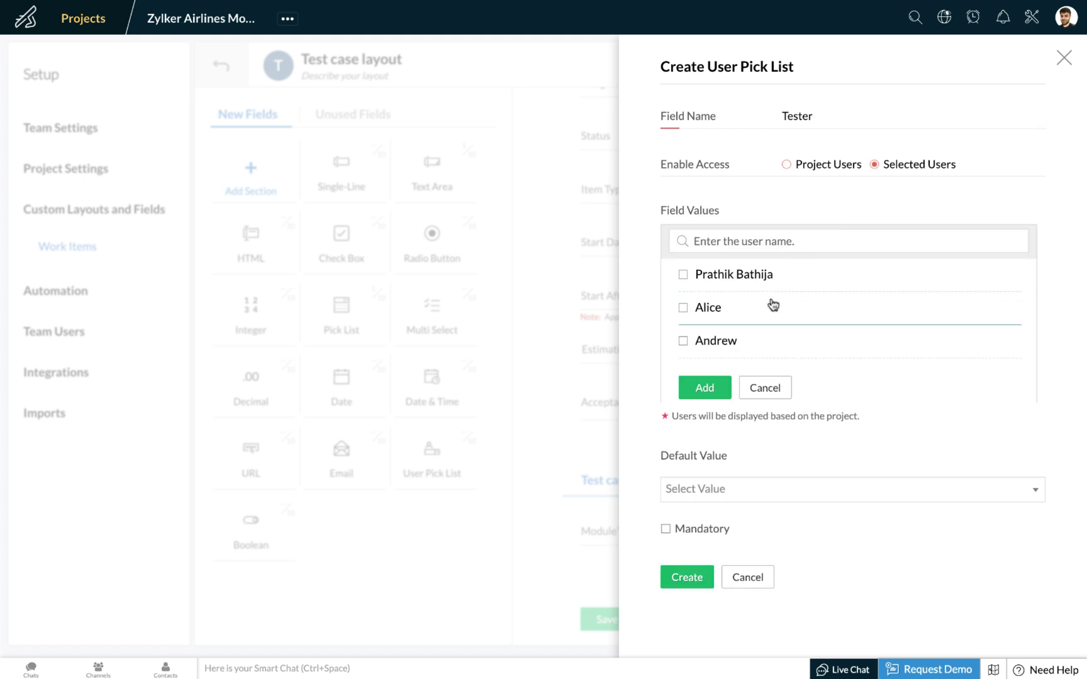
scroll(772, 306, down, 1)
click(684, 320)
click(683, 353)
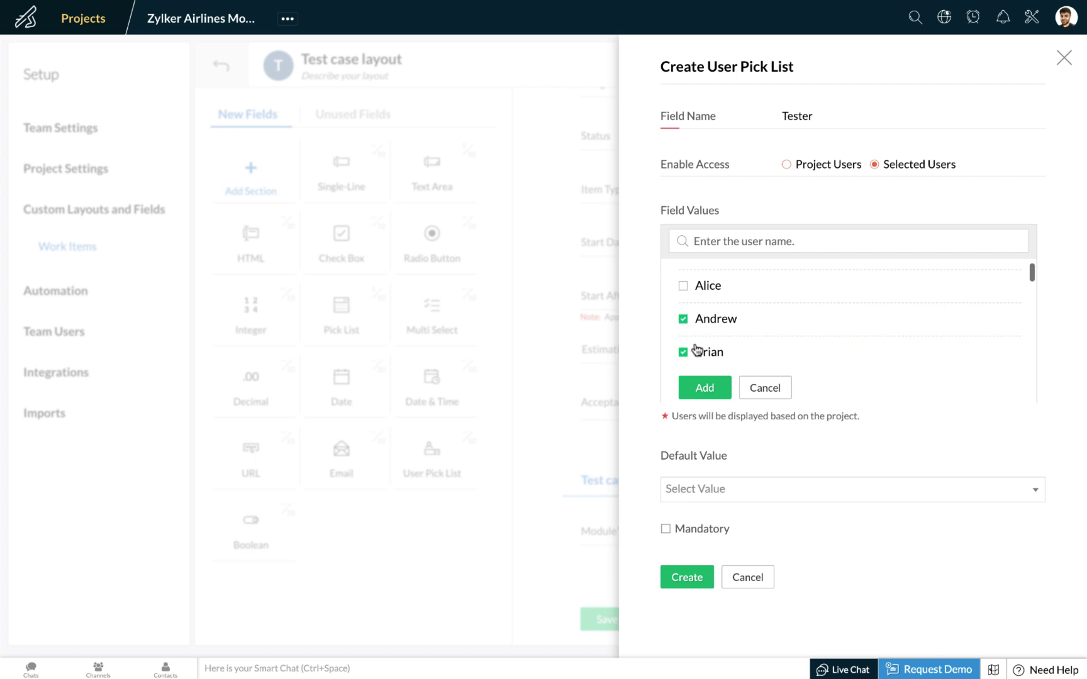
scroll(727, 342, down, 1)
click(684, 351)
scroll(769, 330, down, 6)
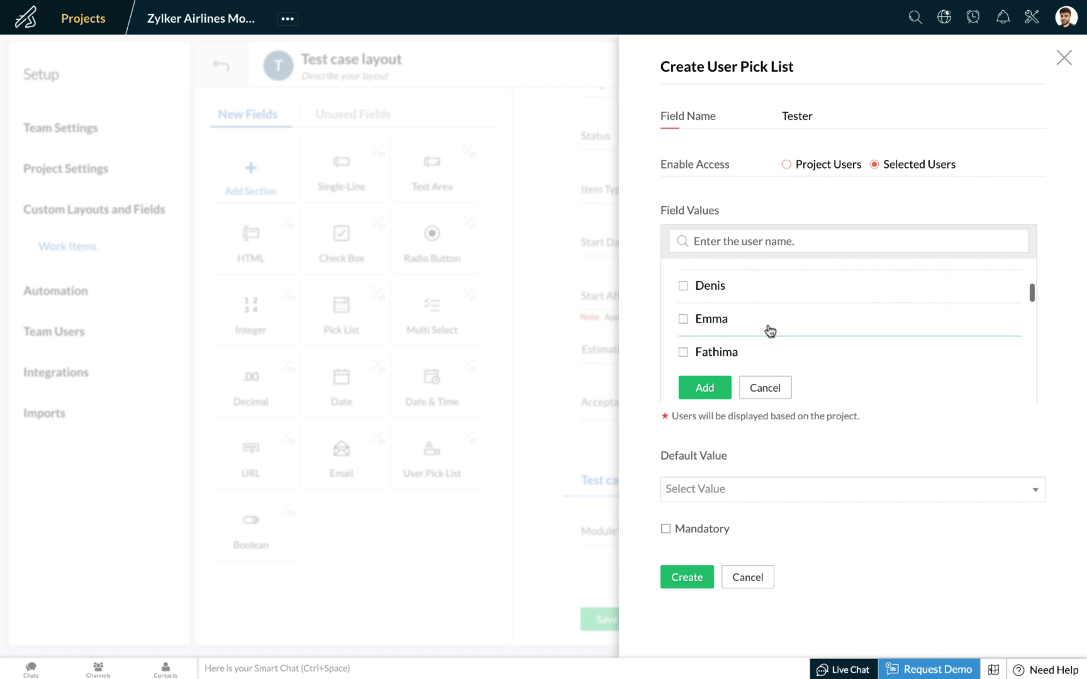
scroll(767, 330, down, 1)
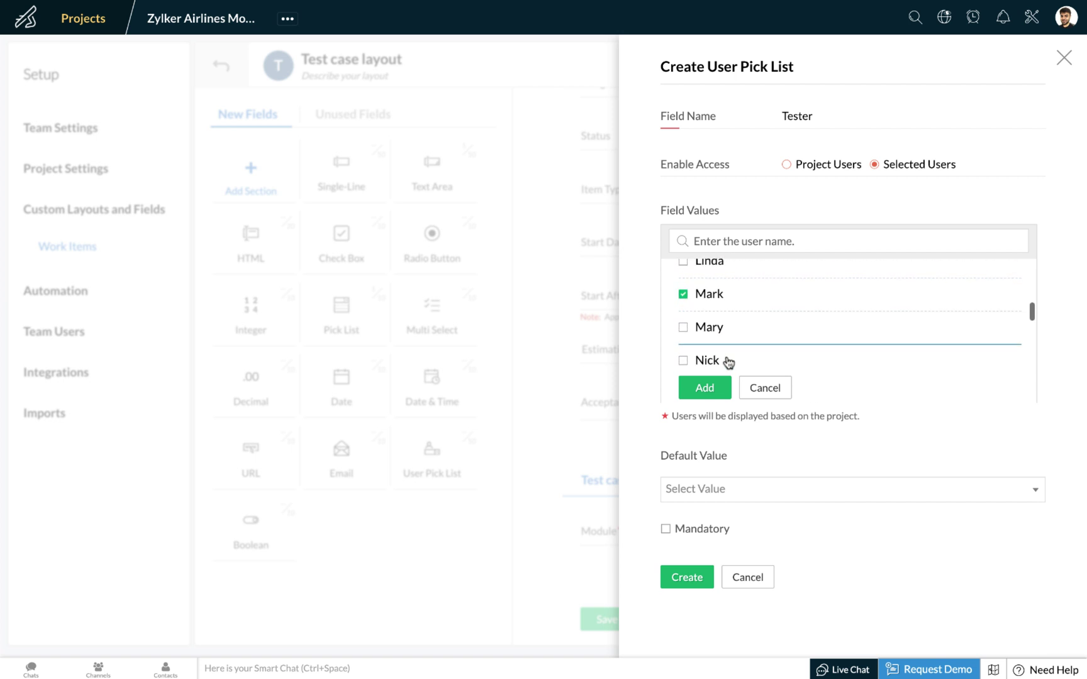
click(703, 386)
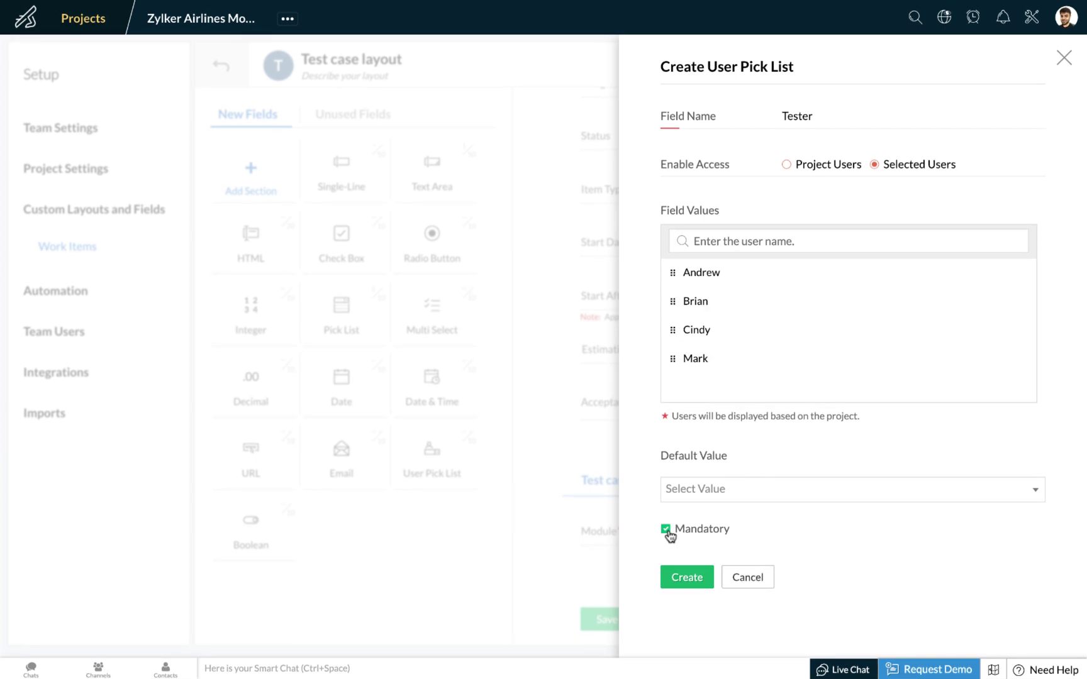
click(680, 577)
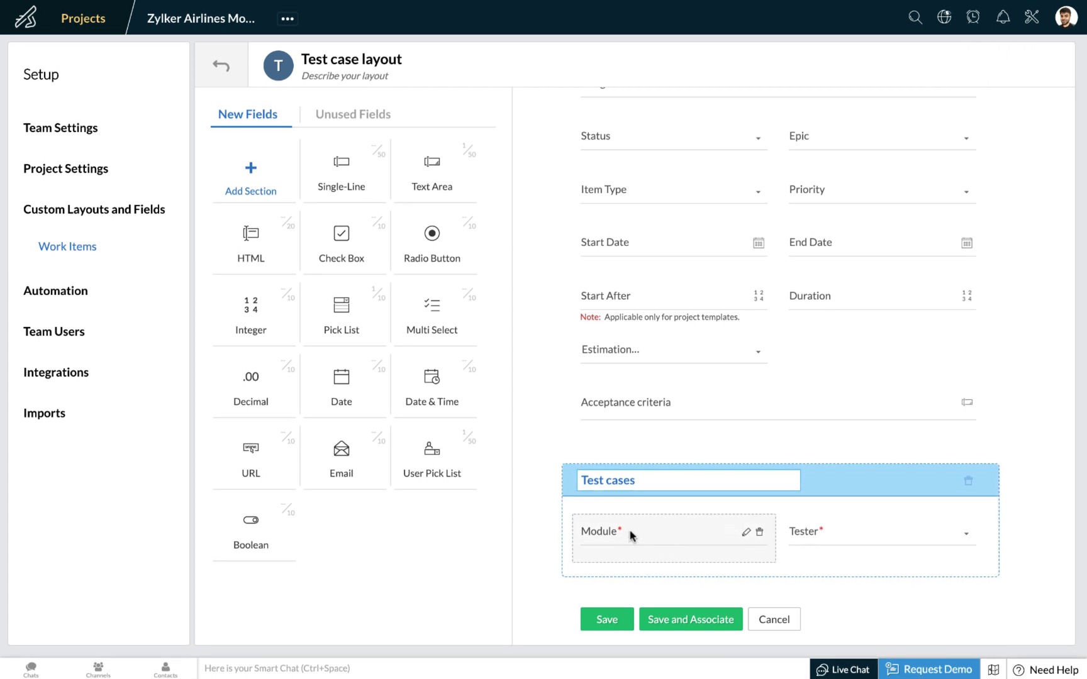
Step: Add a mandatory Date field to the Test cases section
drag(344, 415, 601, 595)
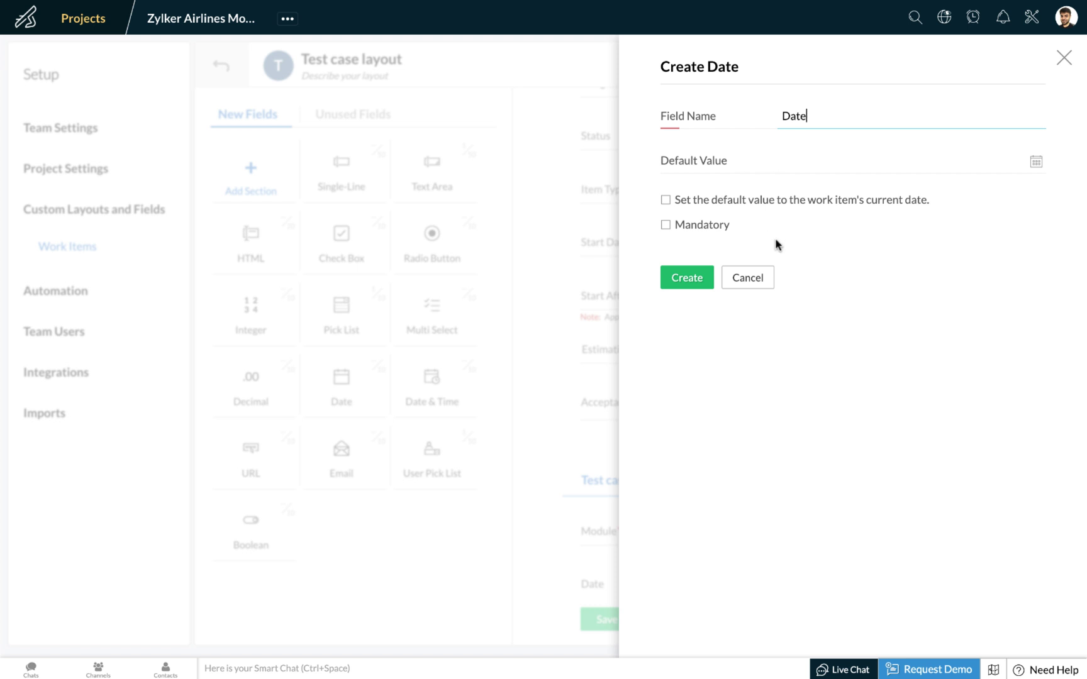
click(667, 227)
click(675, 272)
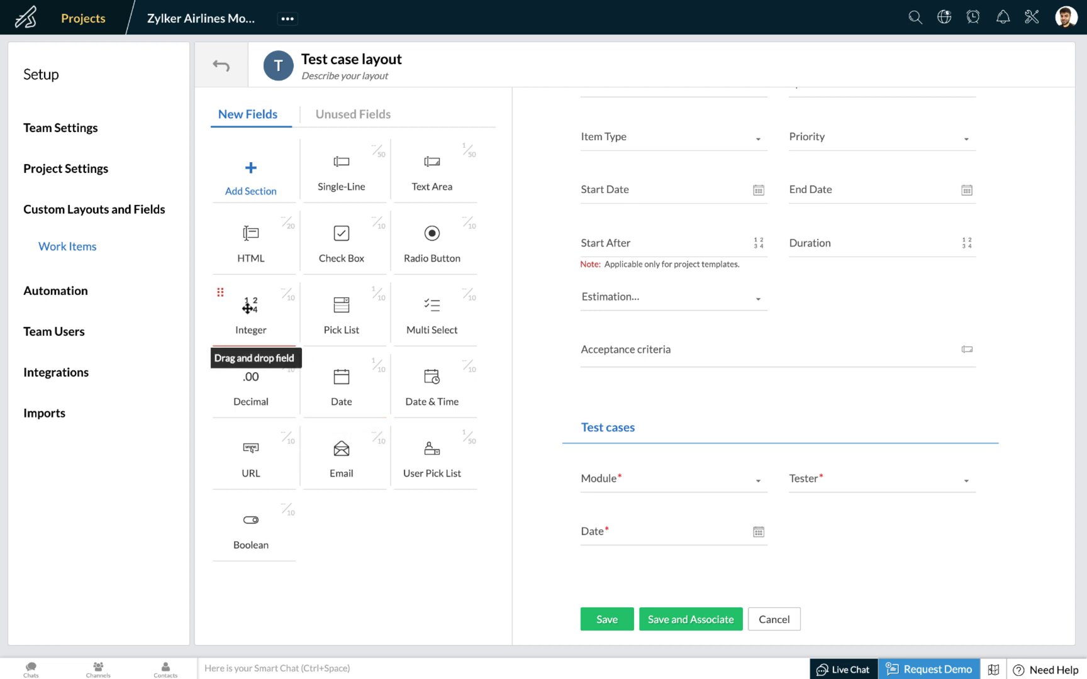
Step: Add a mandatory integer field named 'Test Case ID' beside Date
drag(247, 308, 808, 531)
click(776, 121)
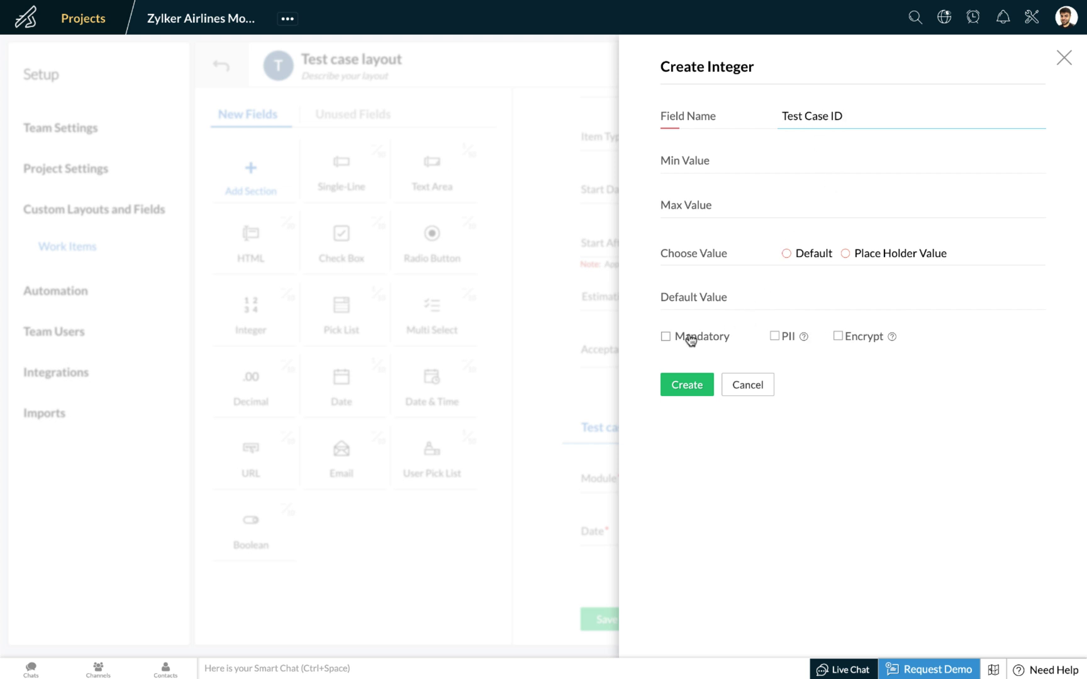
click(666, 338)
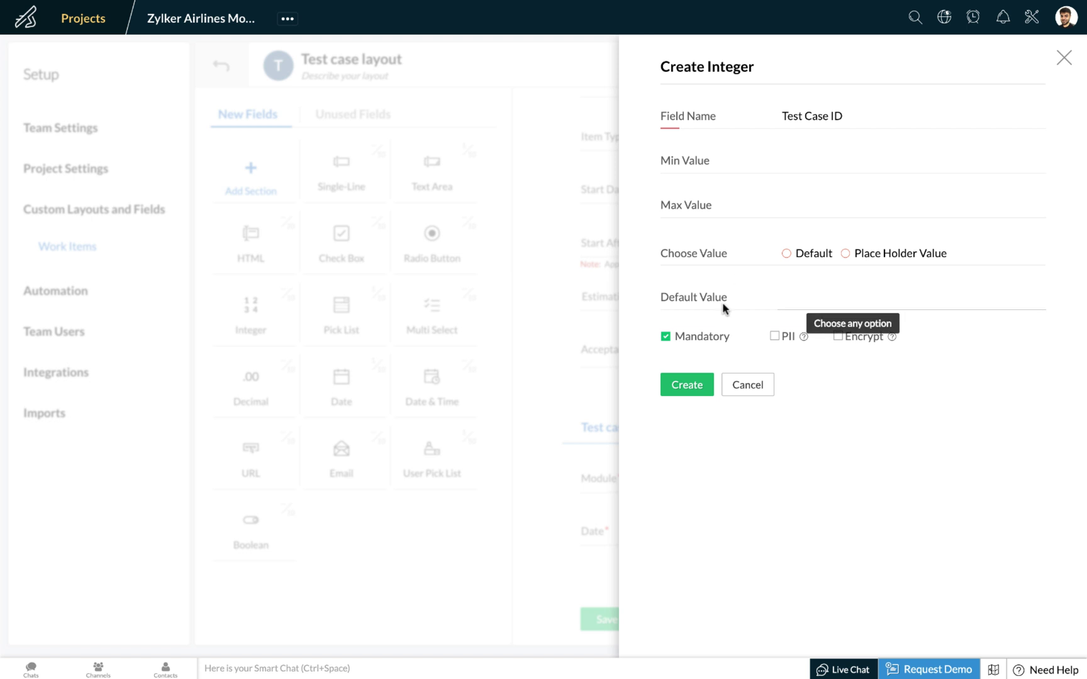
click(684, 384)
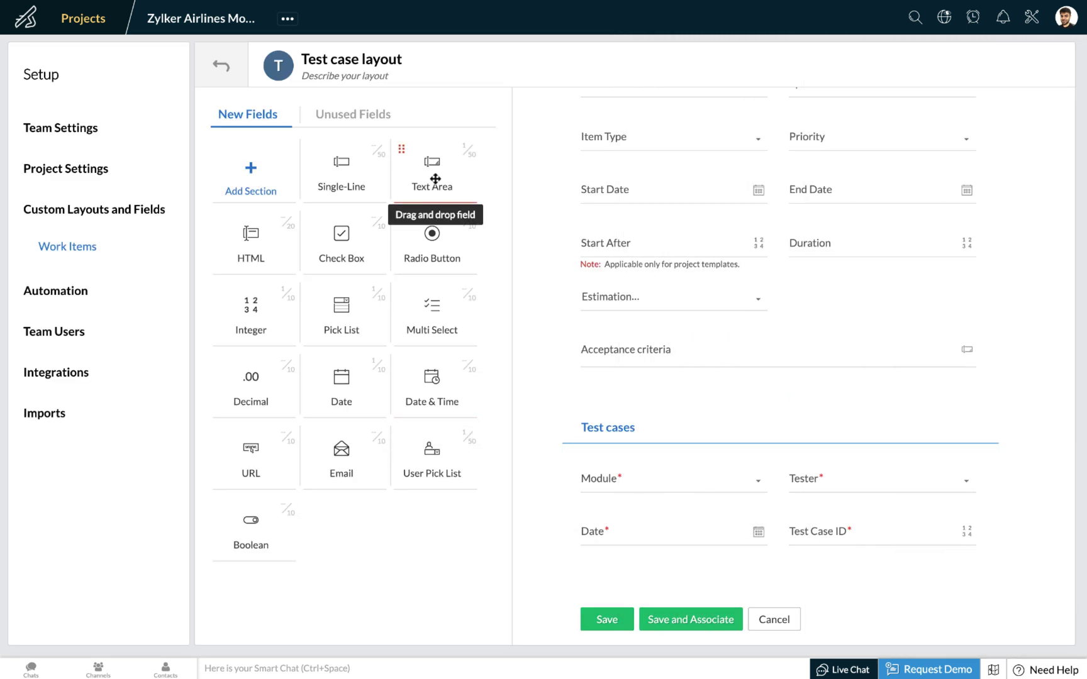
Step: Add 'Expected Result' and 'Actual Result' text area fields, both mandatory, to Test cases
drag(432, 186, 590, 589)
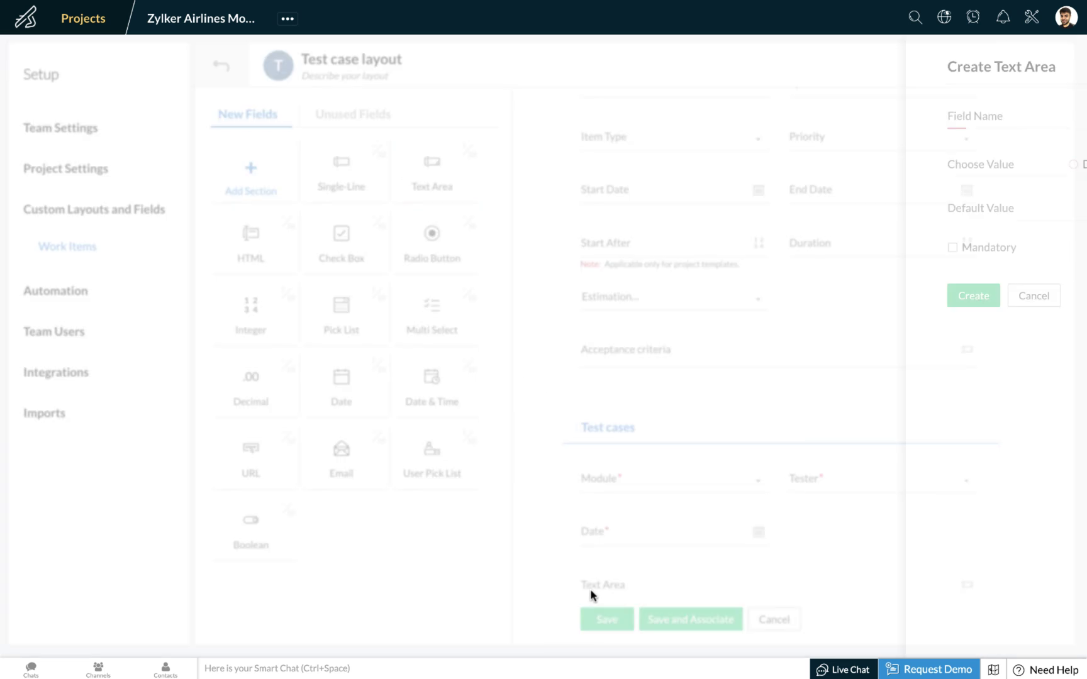
text(Expected Result)
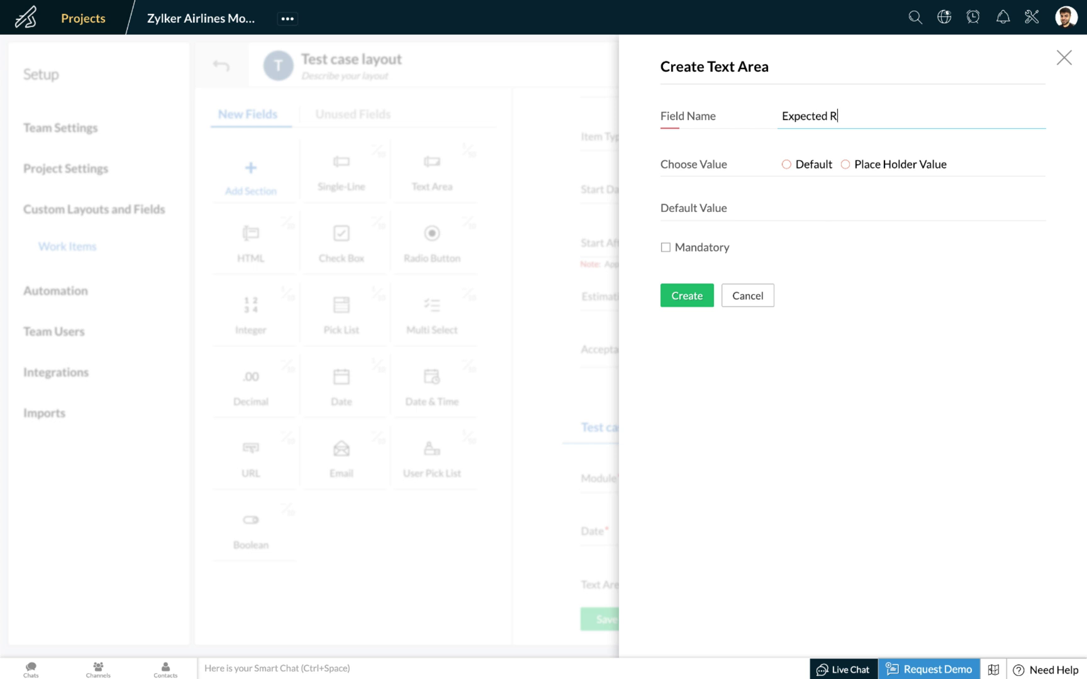
click(786, 164)
click(665, 248)
click(678, 296)
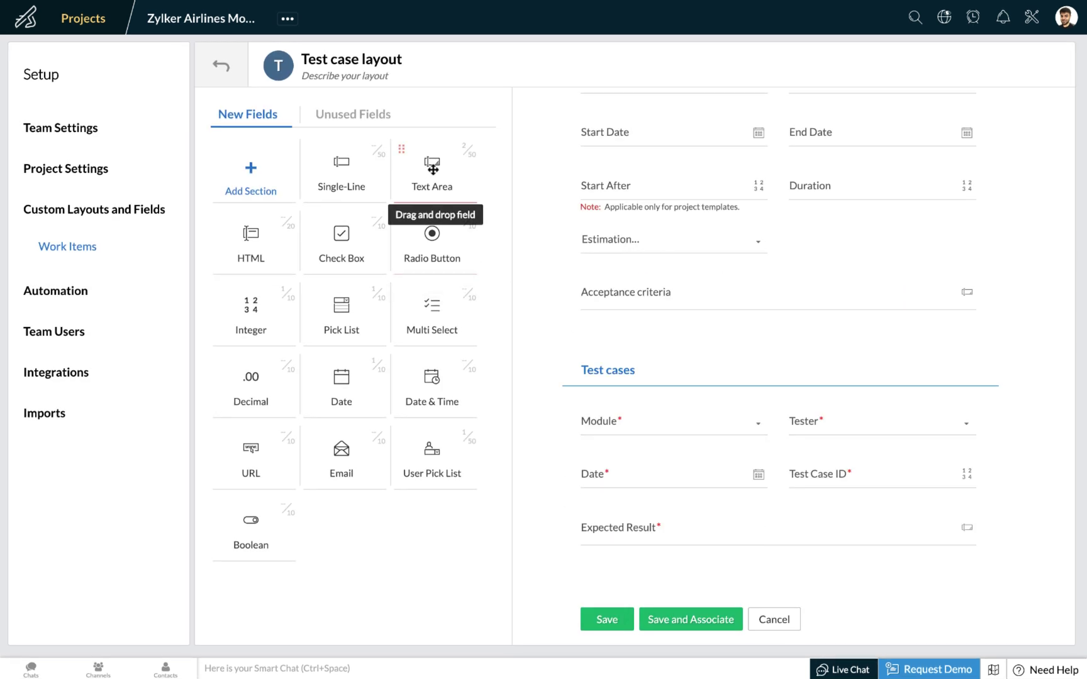
drag(433, 173, 625, 563)
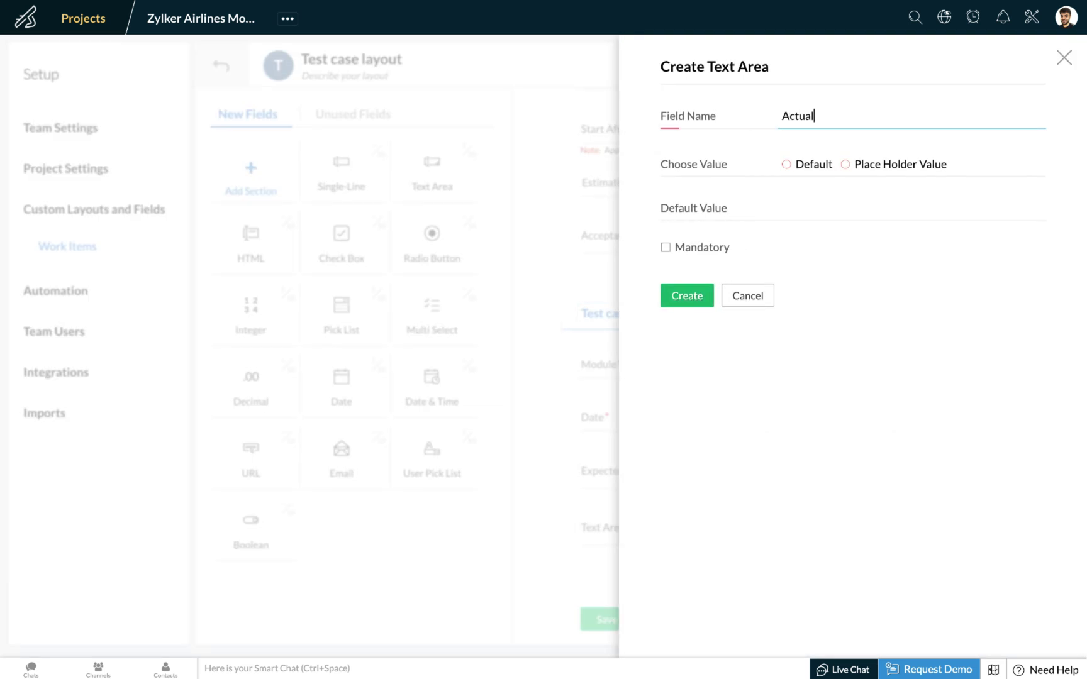
text(Actual Result)
click(665, 247)
click(671, 304)
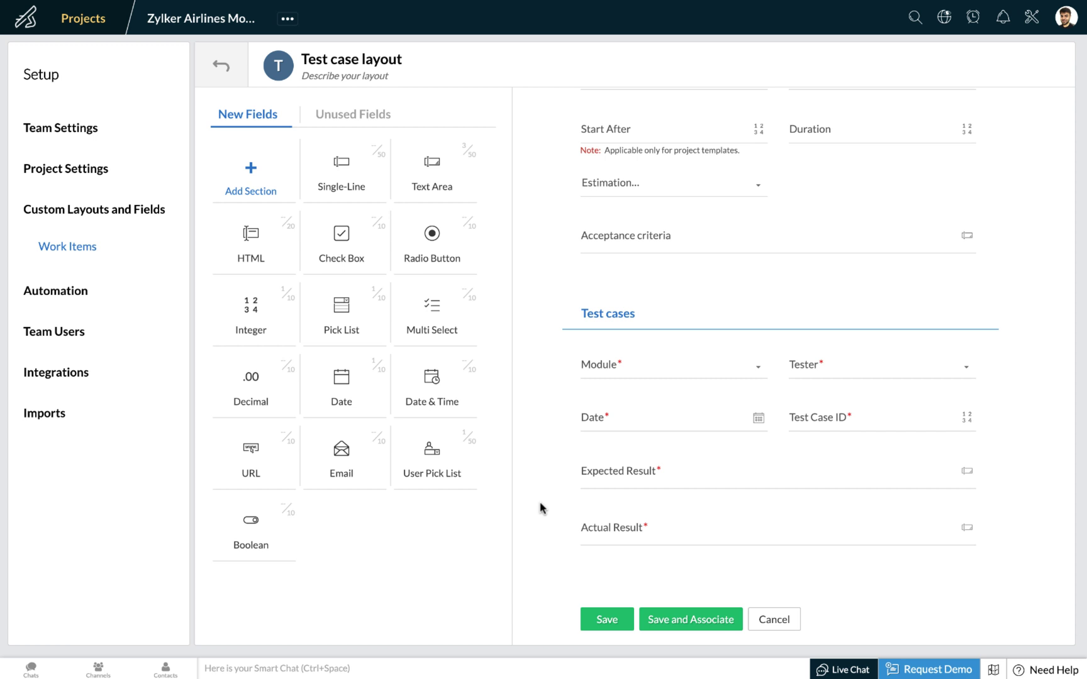
Step: Add a mandatory 'Status' pick list below Actual Result with values Passed and Failed
drag(351, 312, 601, 573)
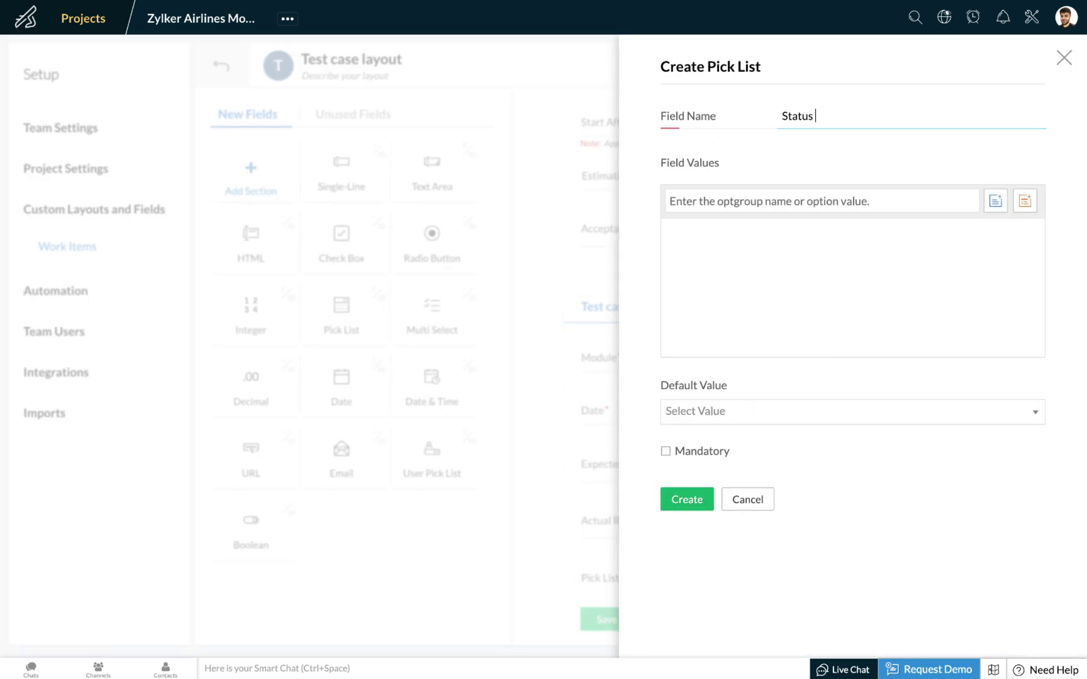
click(745, 200)
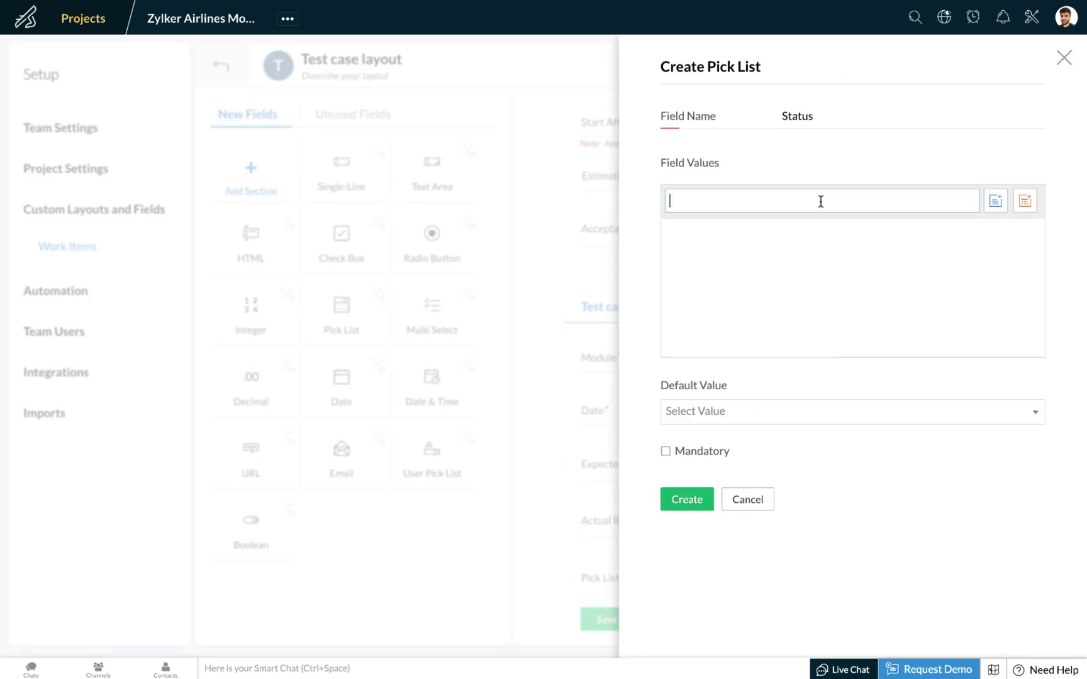
text(Passed)
key(Return)
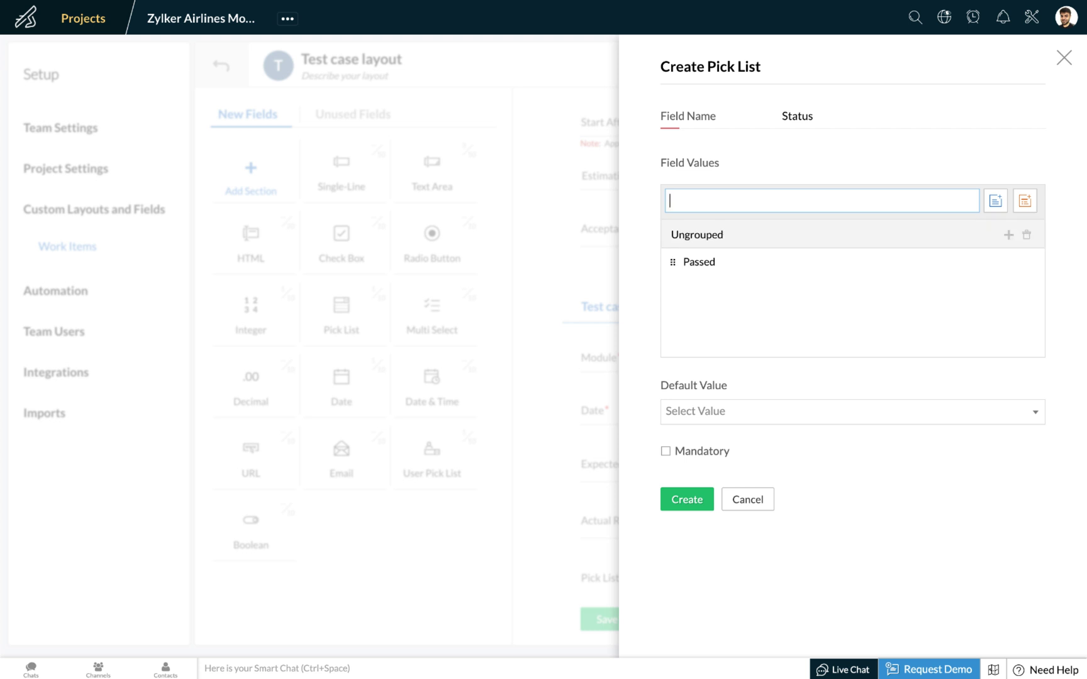
text(Failed)
key(Return)
click(667, 453)
Step: Create the Status field and save the Test case layout, bringing up the project association list
click(683, 501)
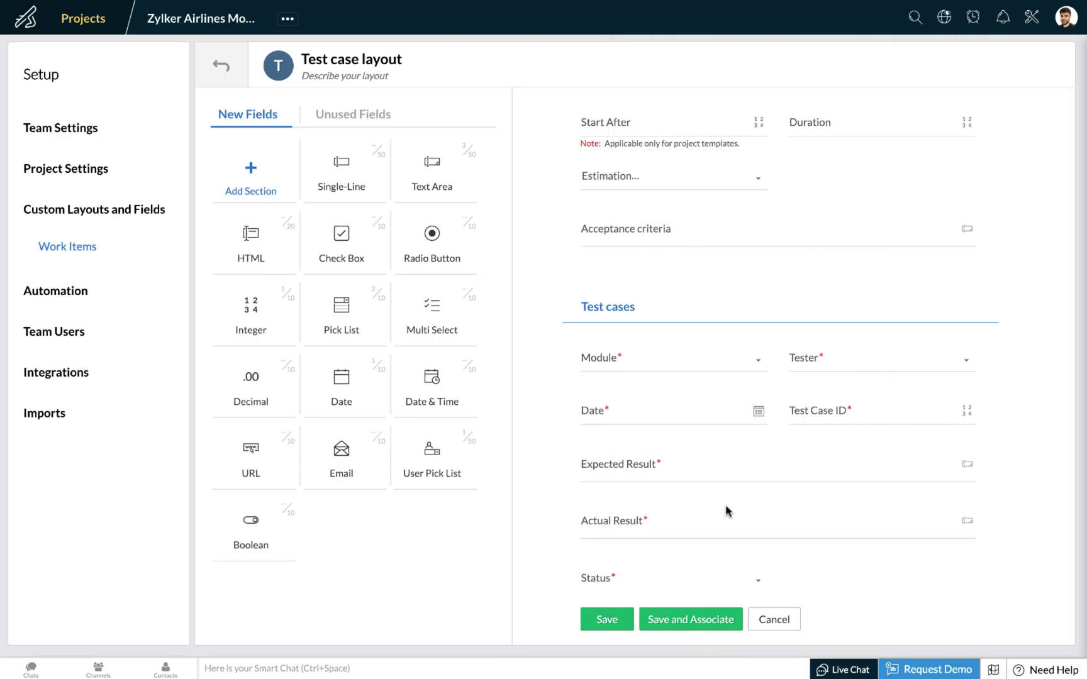
scroll(826, 438, down, 1)
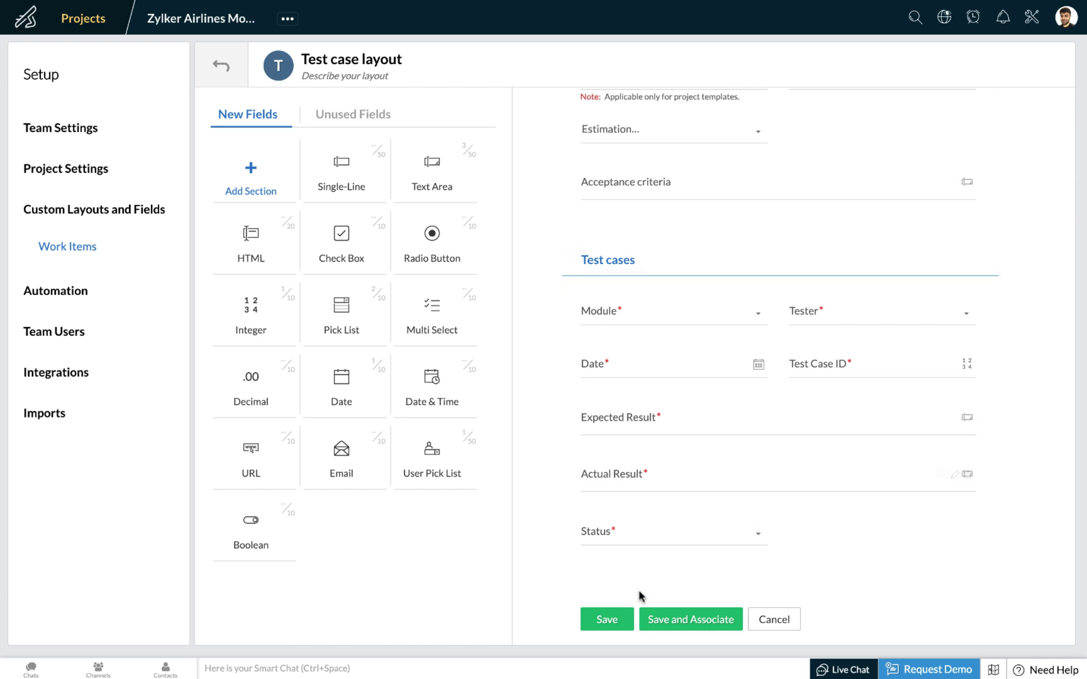
click(611, 618)
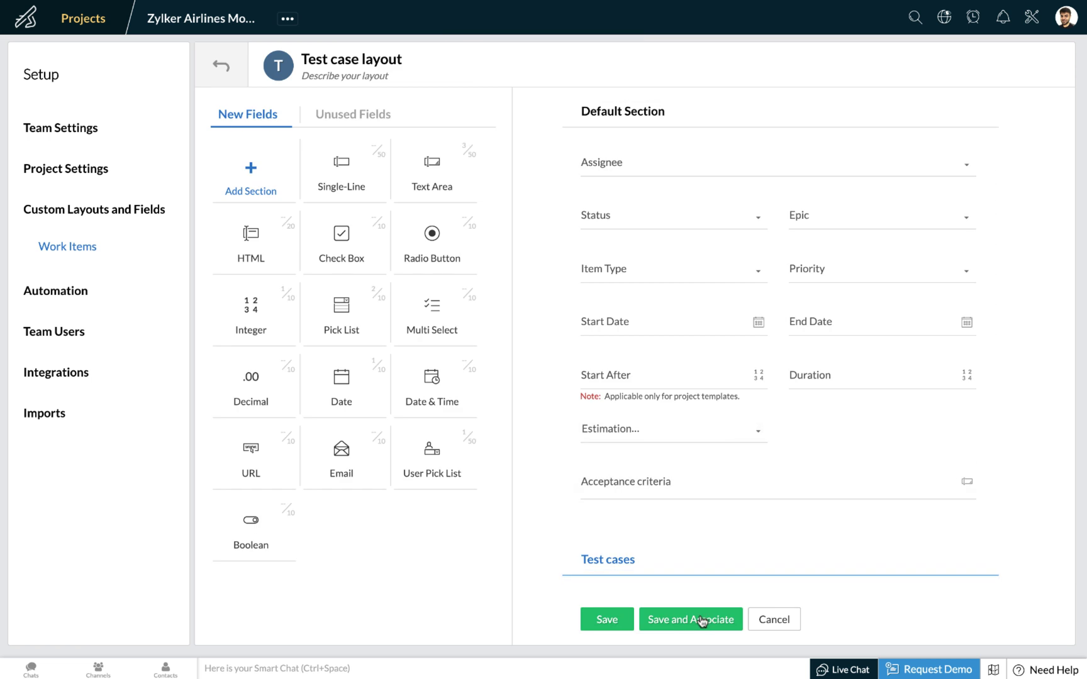
click(686, 623)
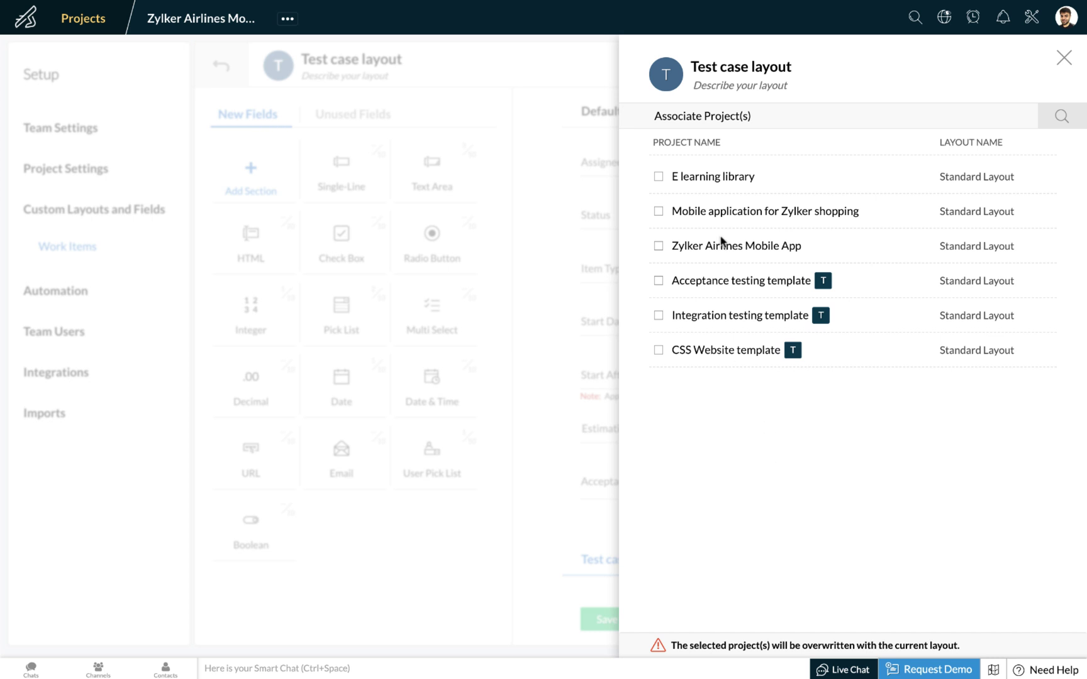
Step: Associate the layout with the E learning library project, confirm the overwrite, and return to Custom Layouts
click(658, 176)
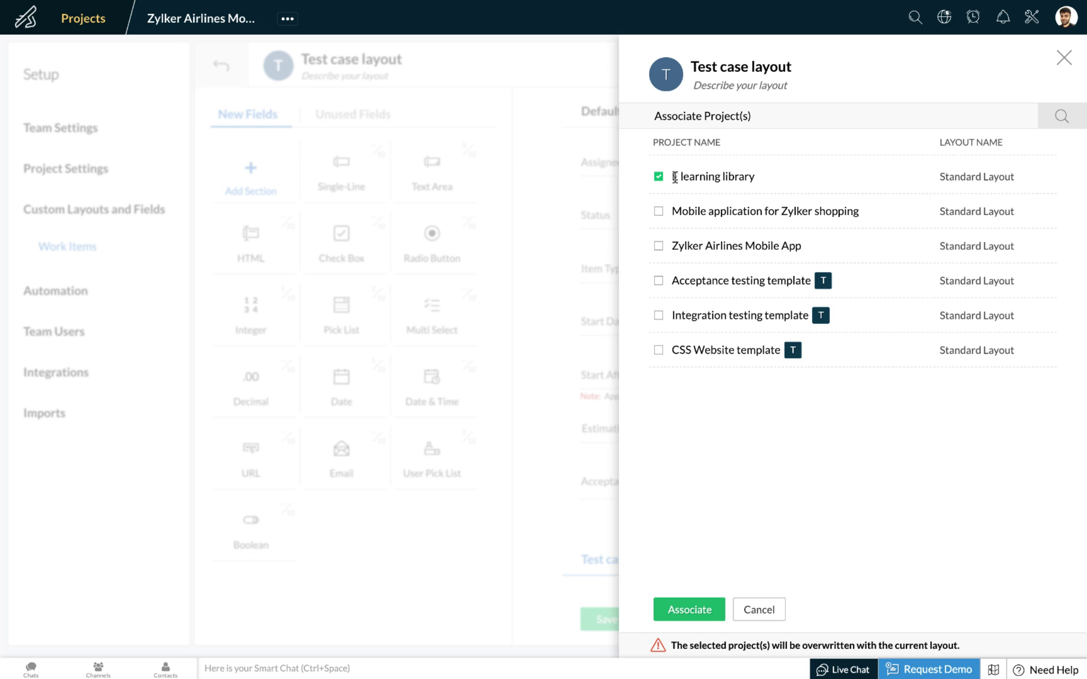
click(685, 613)
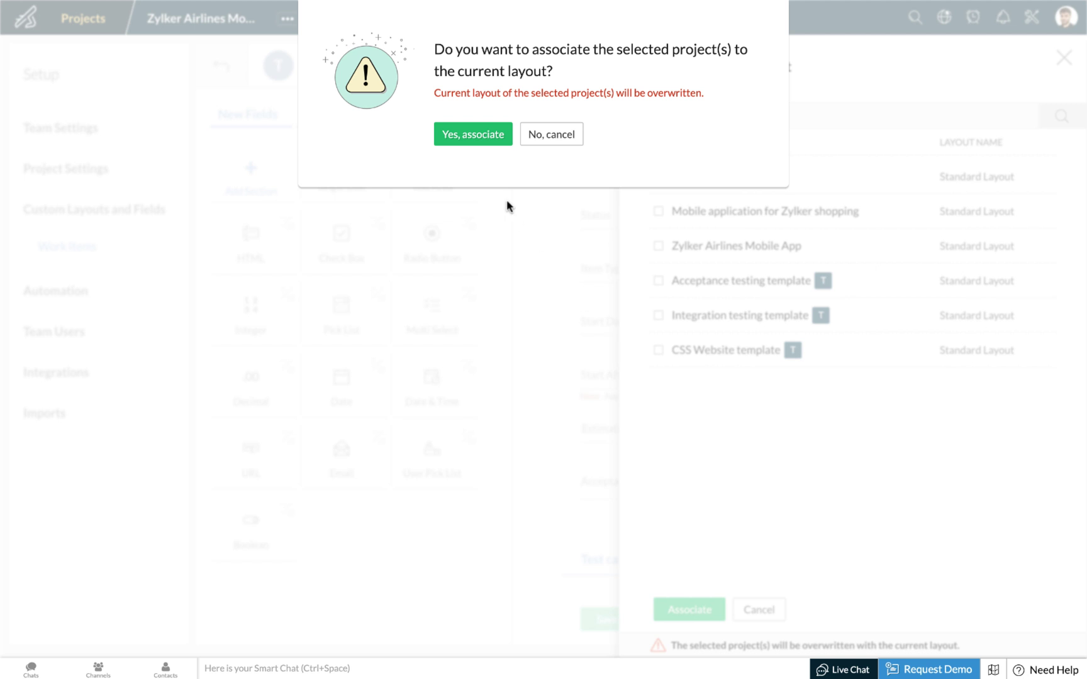
click(476, 143)
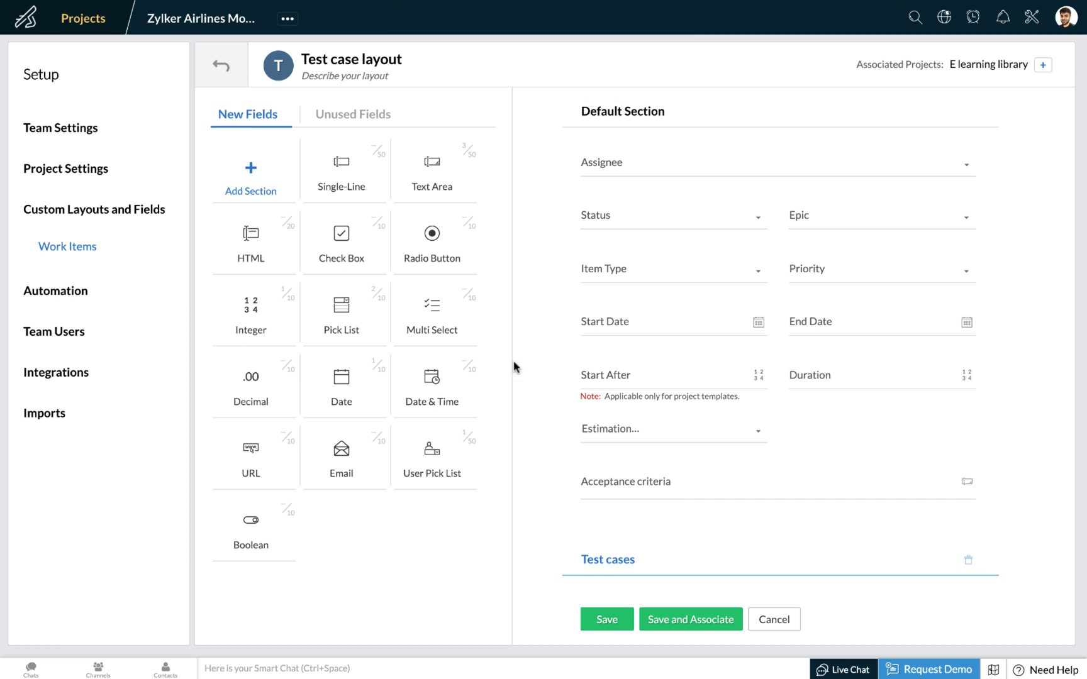
click(222, 76)
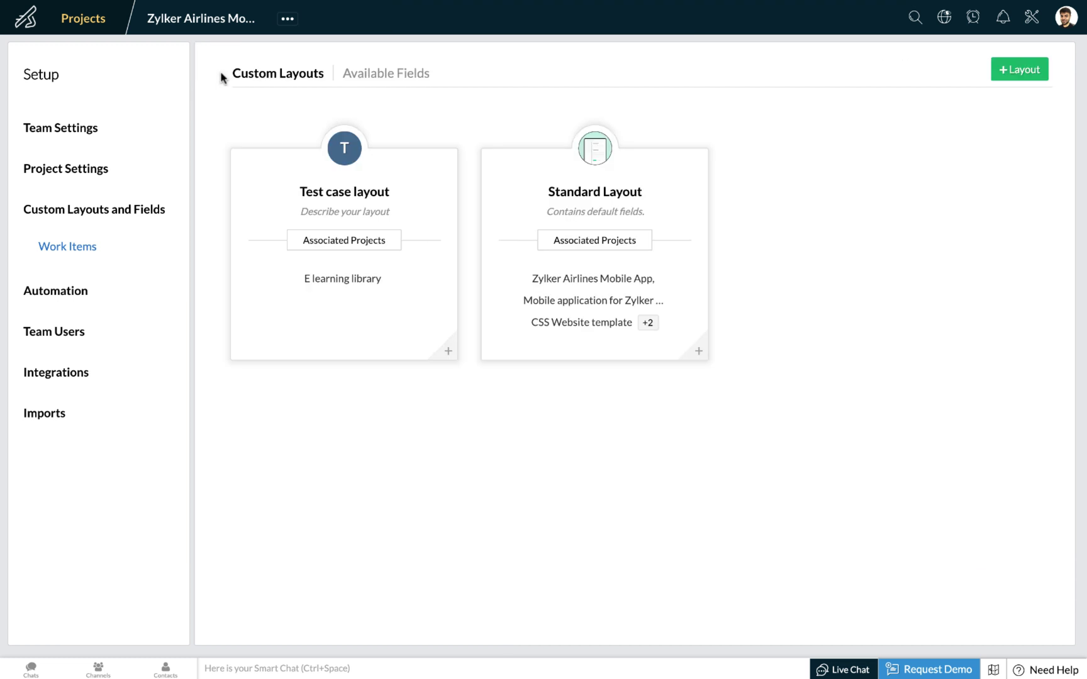
Step: Associate the Test case layout with Mobile application for Zylker shopping and Zylker Airlines Mobile App, confirming the overwrite
click(448, 354)
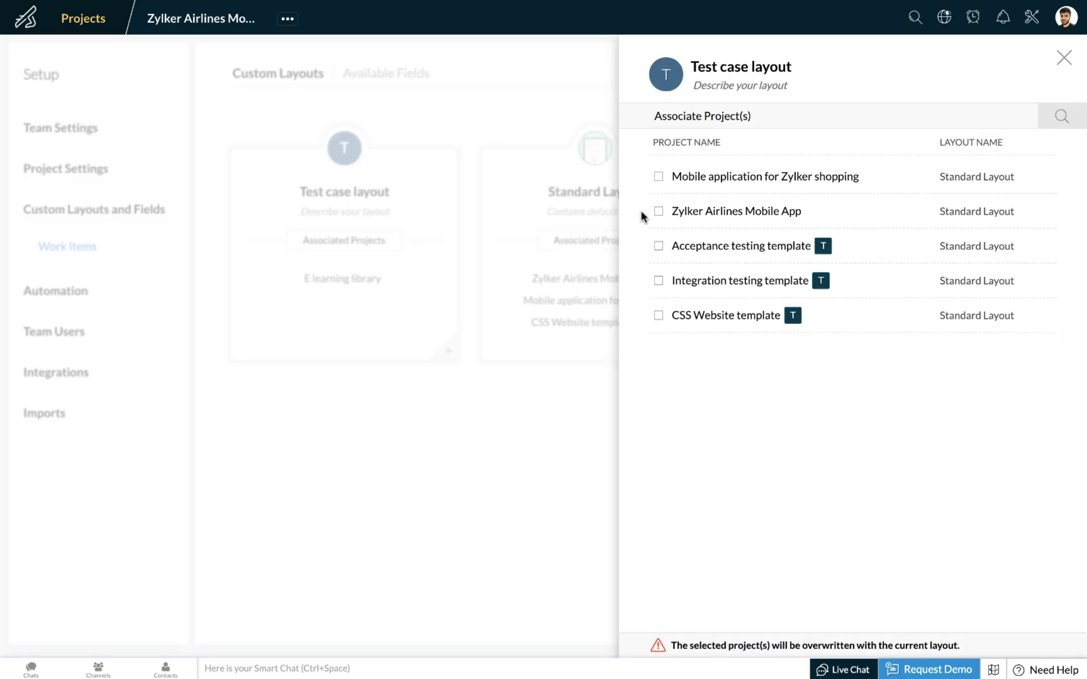
click(657, 182)
click(657, 212)
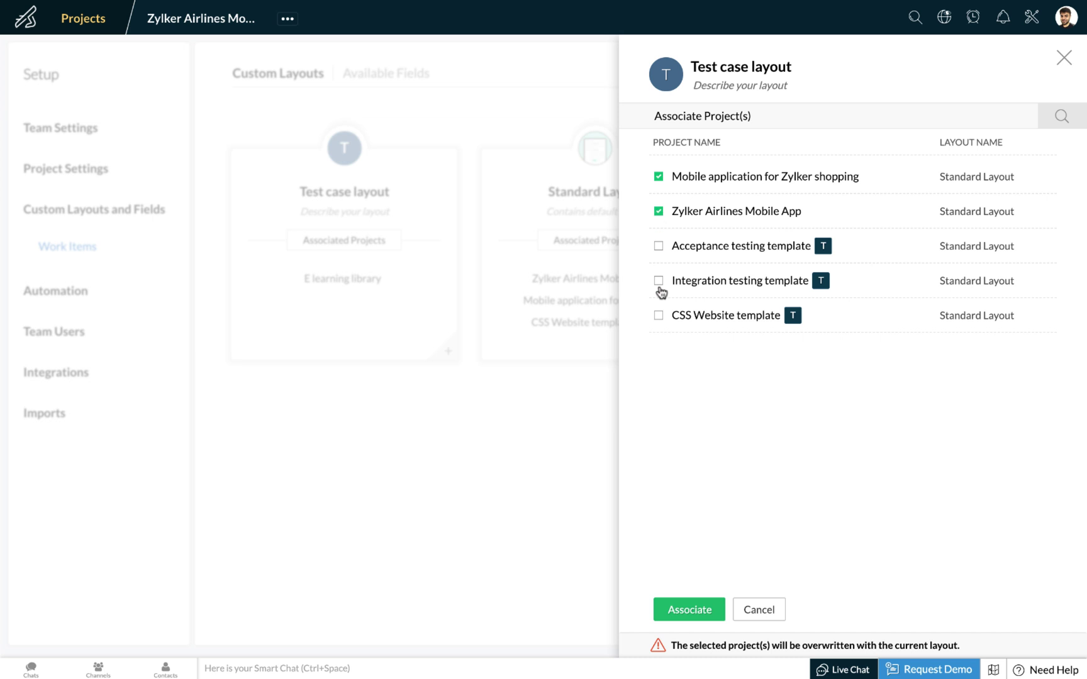
click(687, 611)
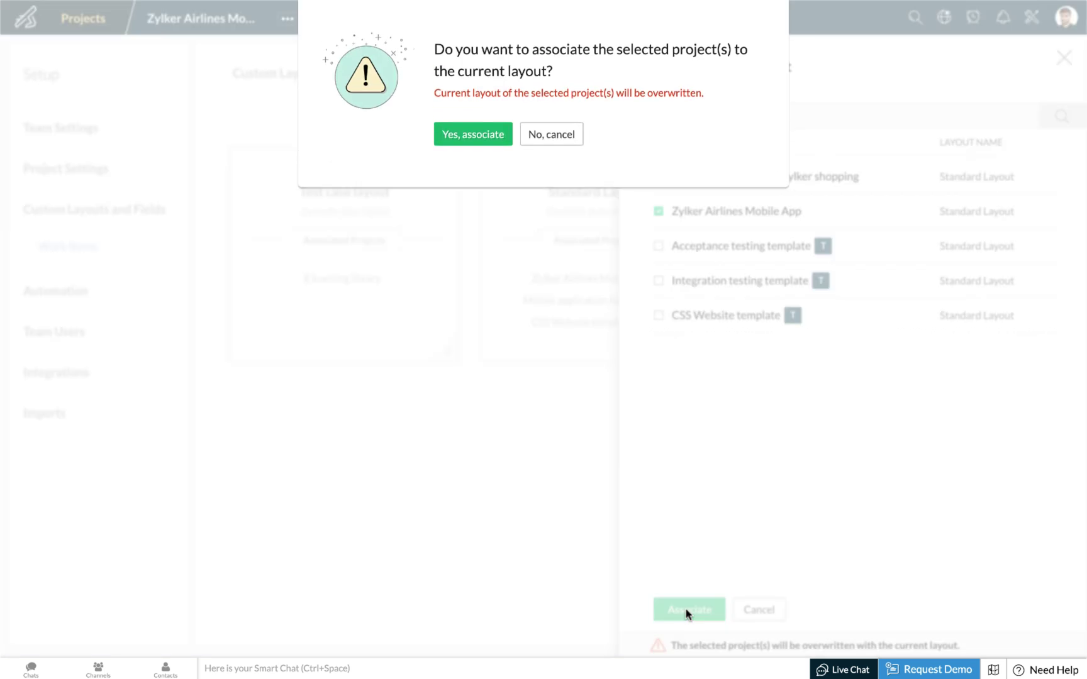
click(474, 135)
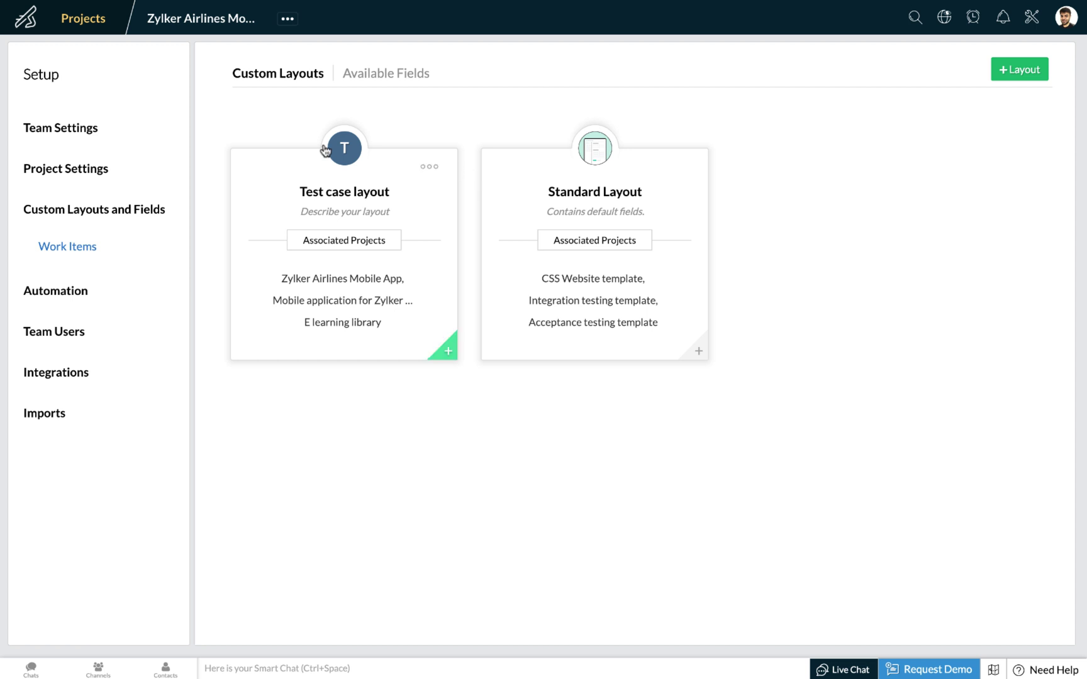
Step: Open ZPP-I219 from the E learning library board and scroll down to its Test cases fields
click(78, 25)
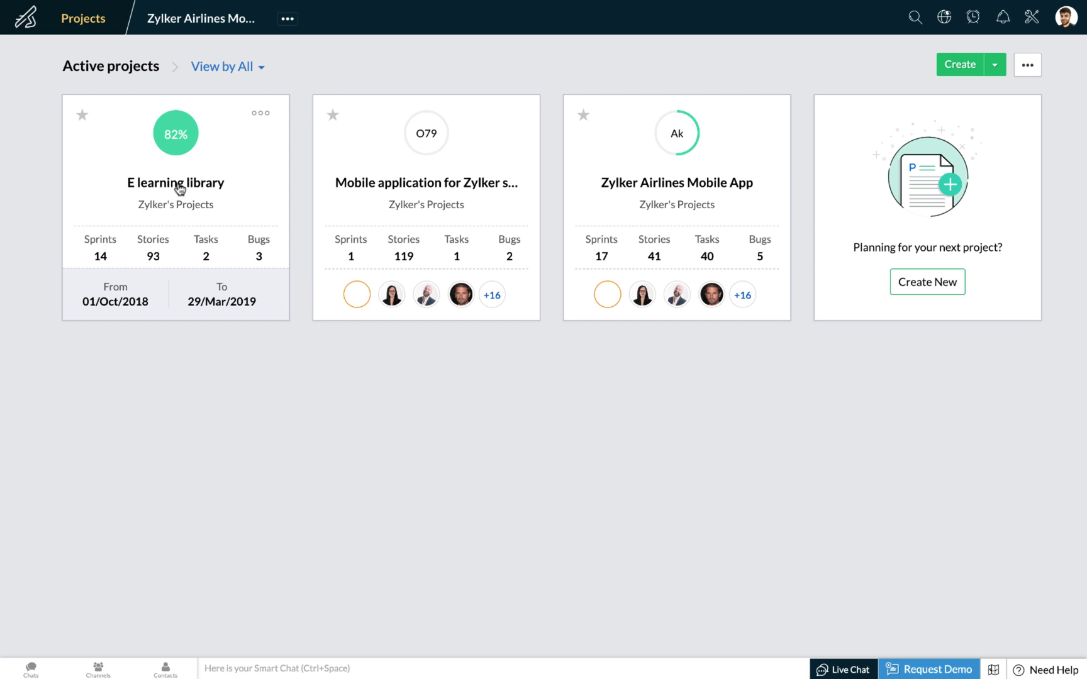
click(180, 183)
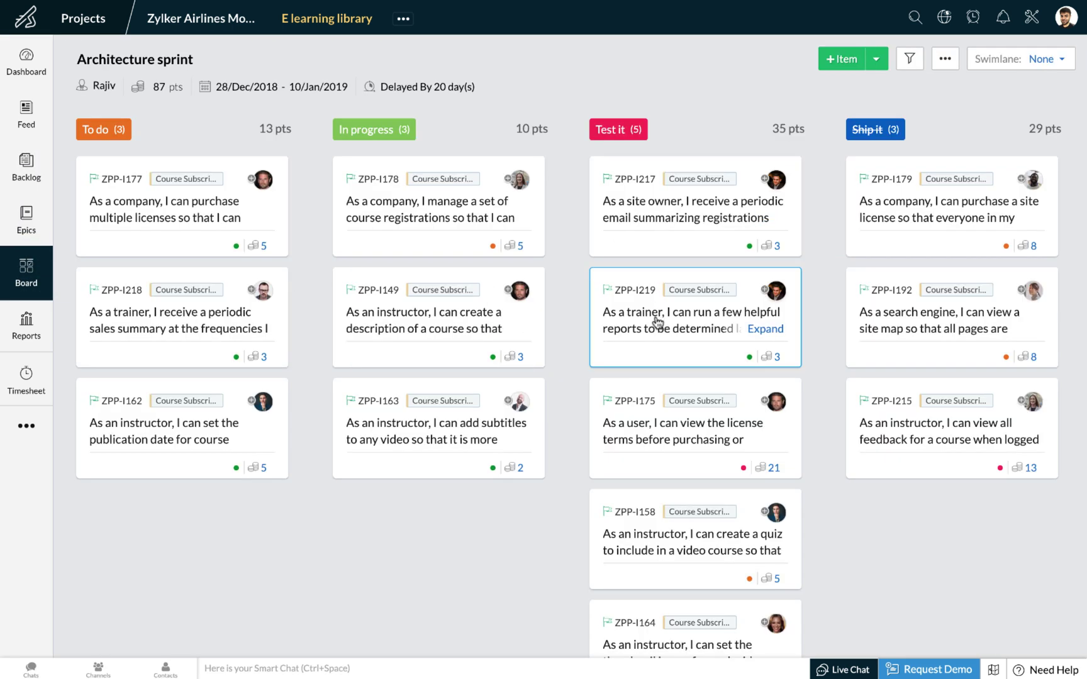
click(656, 324)
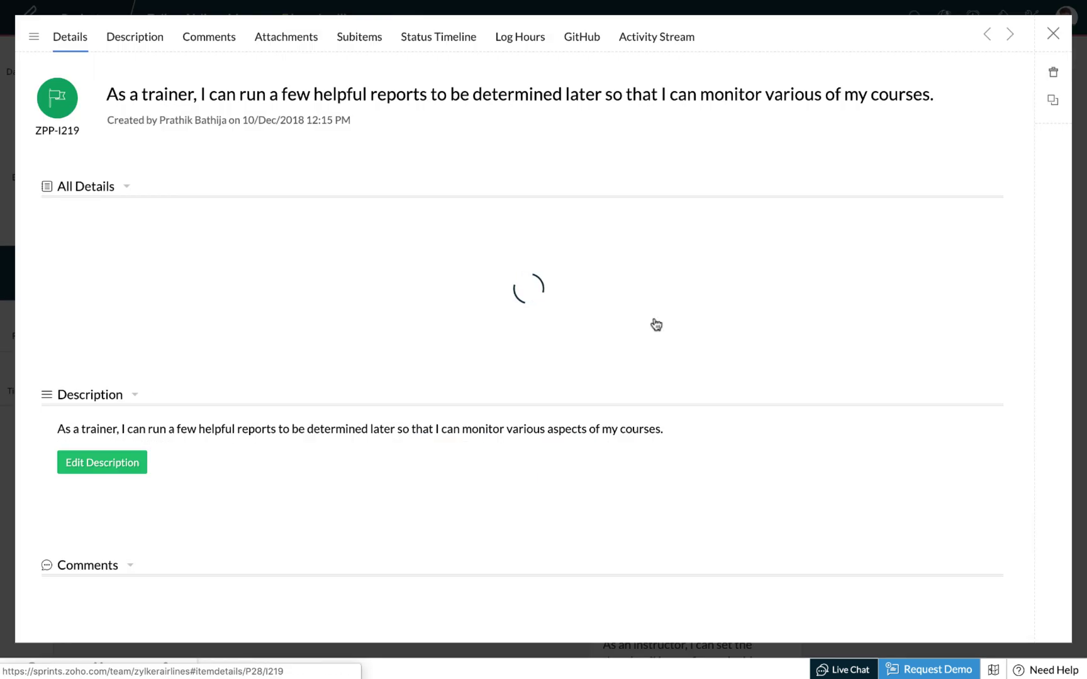
scroll(376, 463, down, 5)
scroll(378, 465, down, 3)
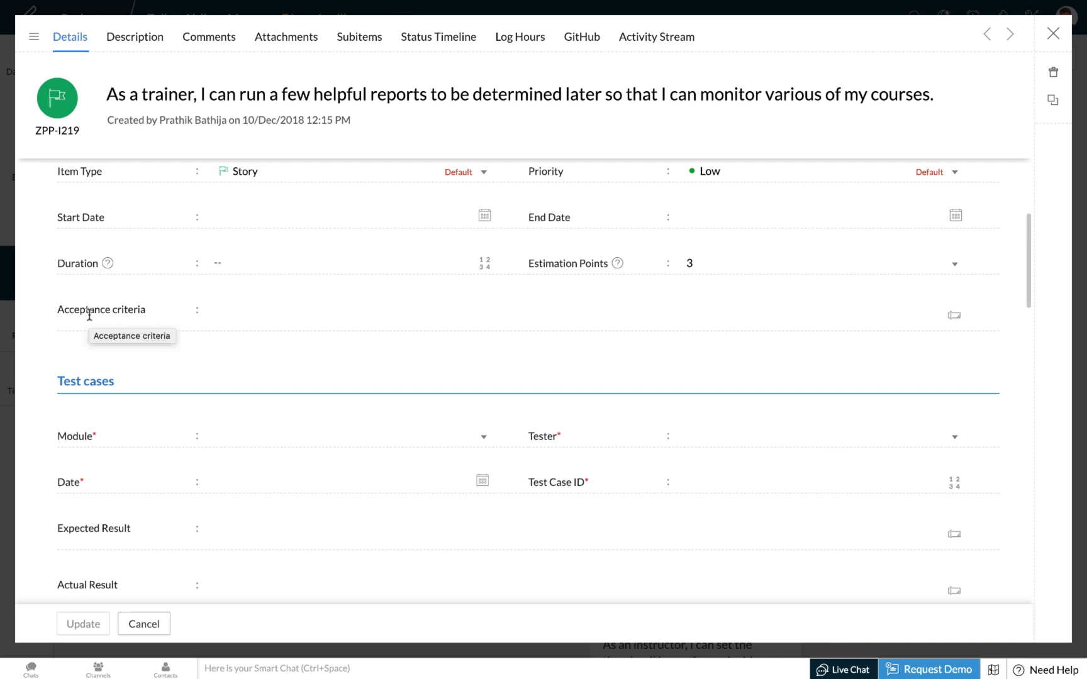
scroll(101, 312, down, 2)
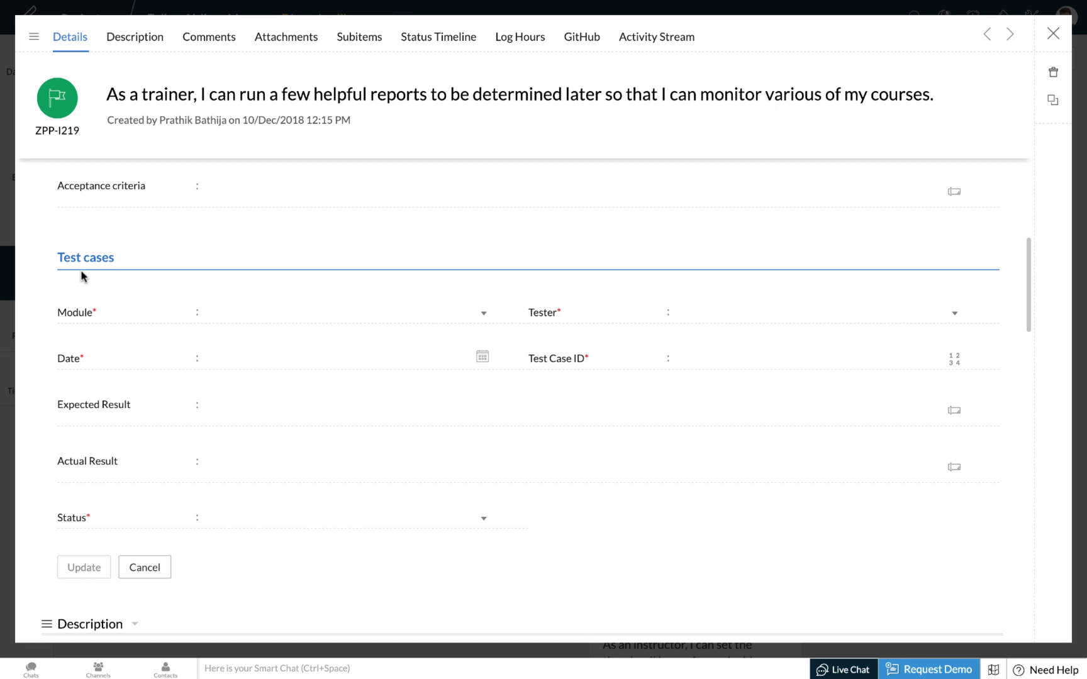
scroll(83, 300, down, 1)
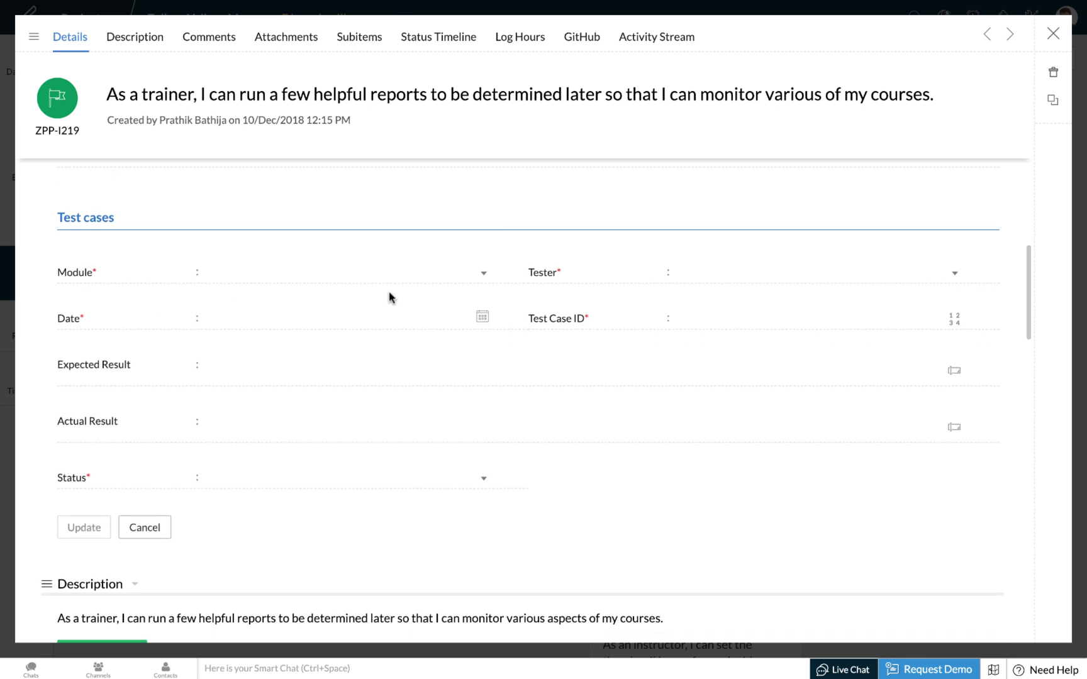
Step: Set the Module to Reports, leaving the tester and test date empty
click(251, 276)
click(249, 344)
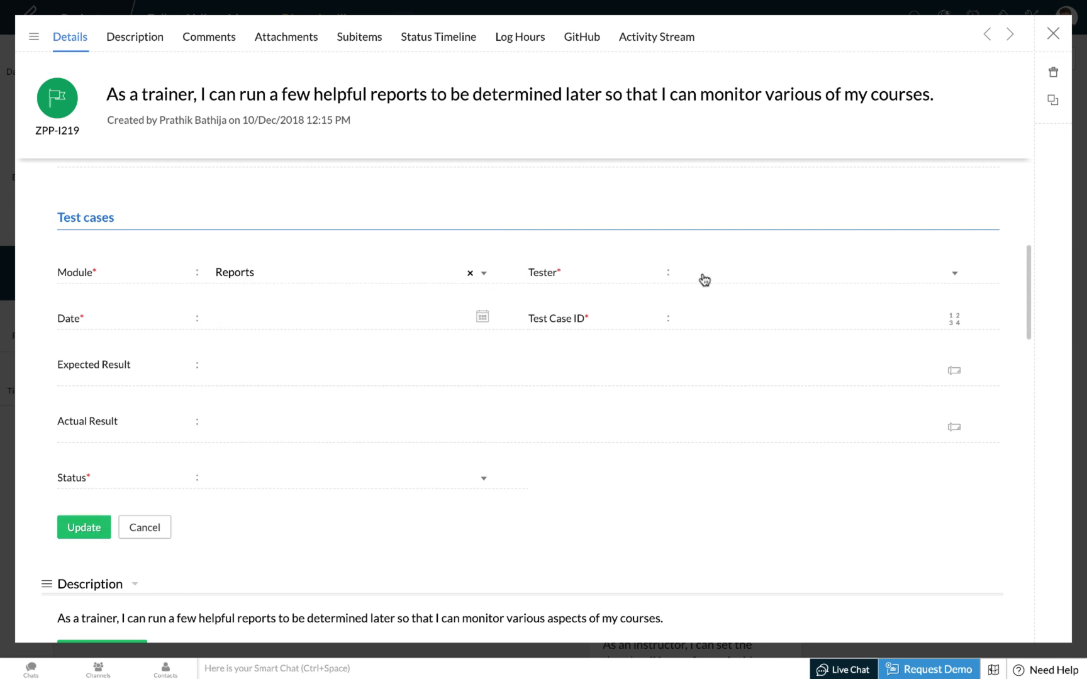
click(668, 281)
scroll(730, 368, down, 1)
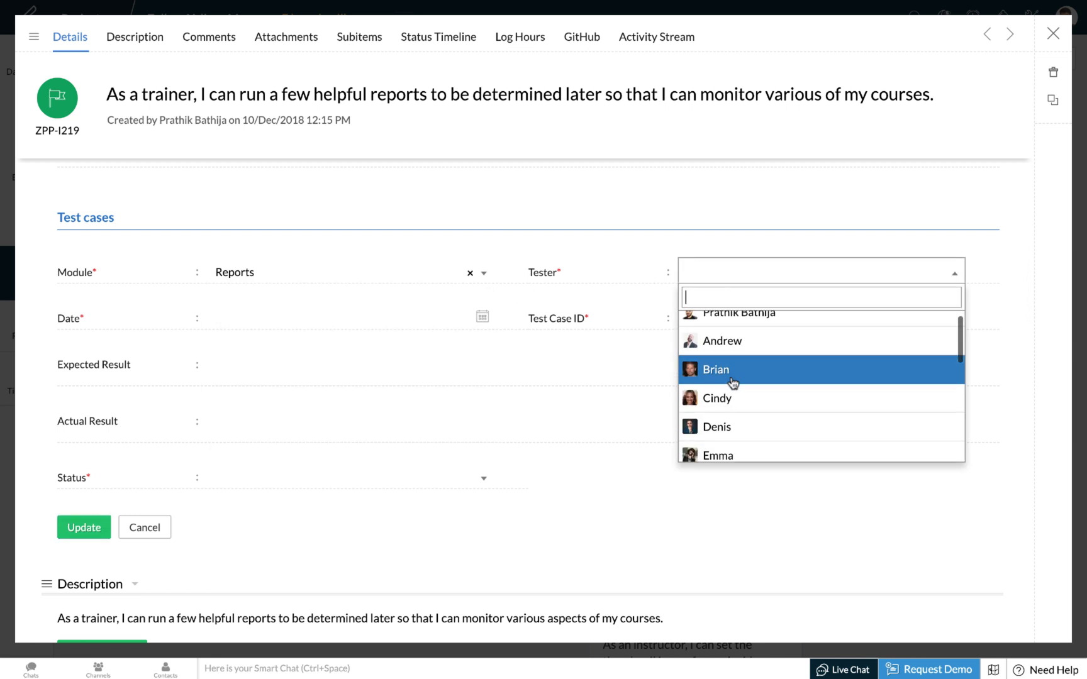
click(653, 350)
click(281, 310)
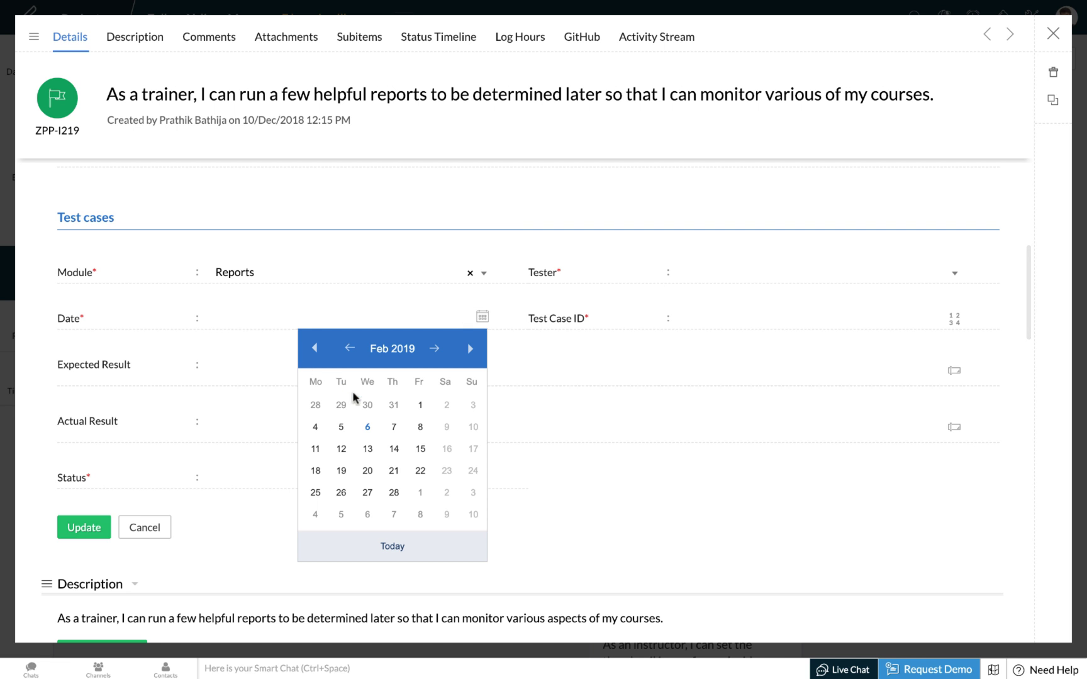
click(730, 320)
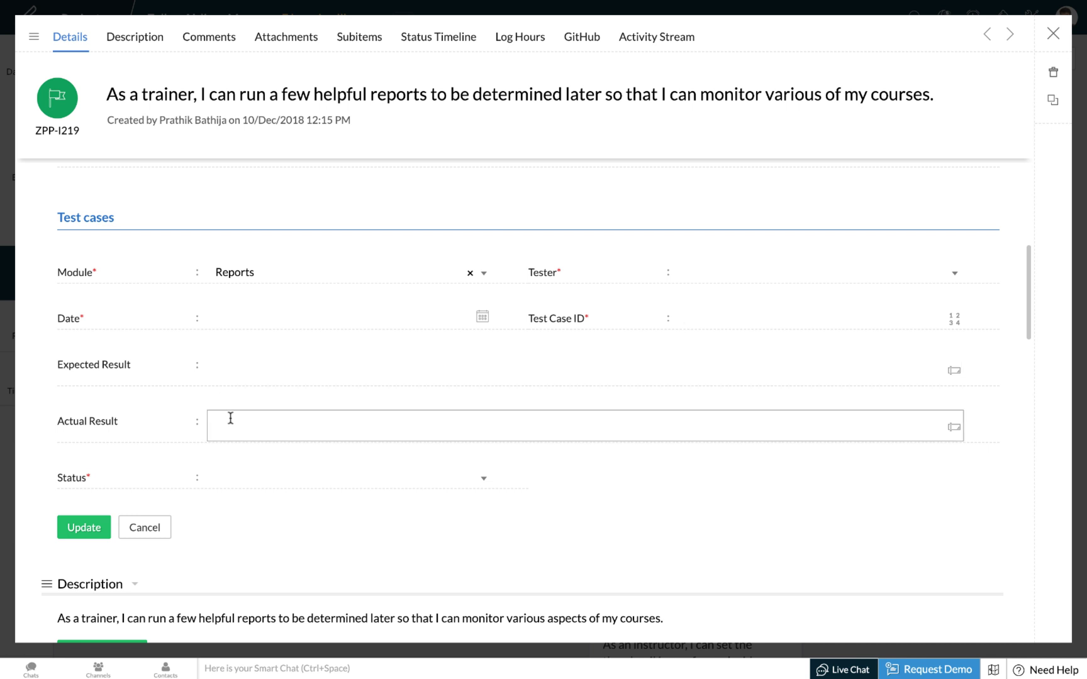
Step: Dismiss the Status options without choosing Passed or Failed and close ZPP-I219
click(254, 485)
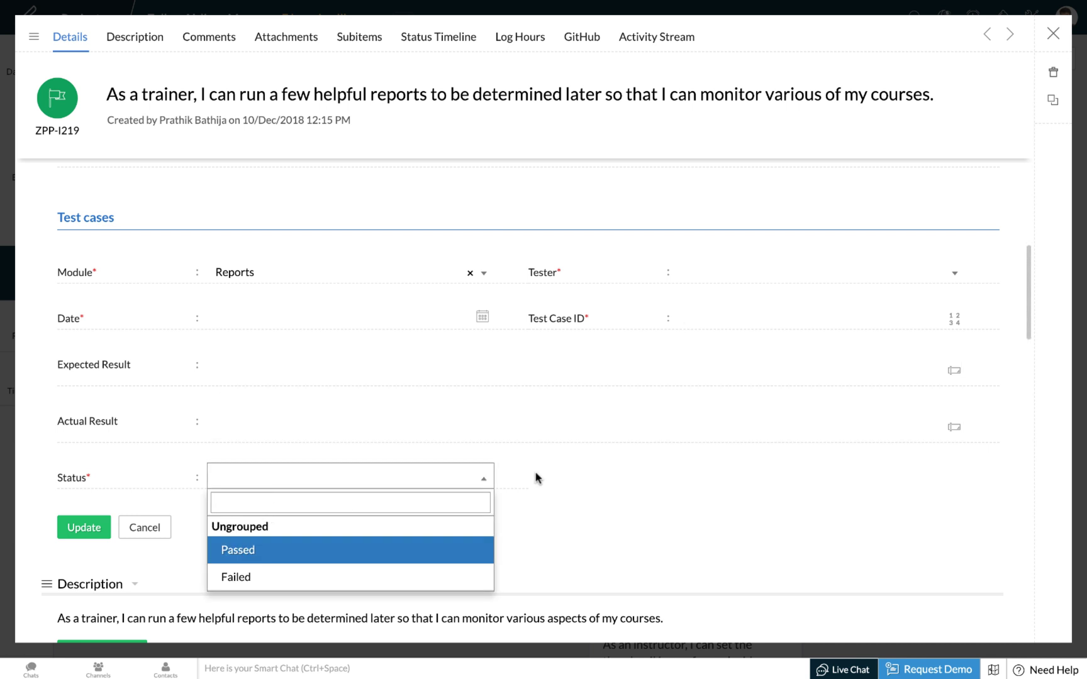
click(569, 478)
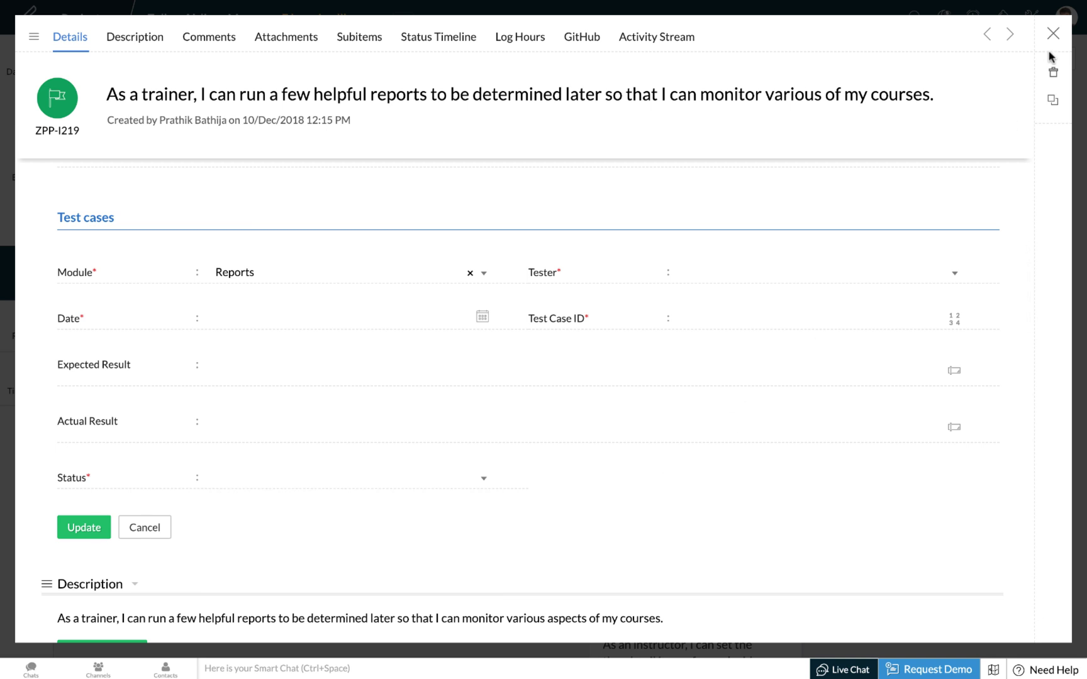
click(1053, 33)
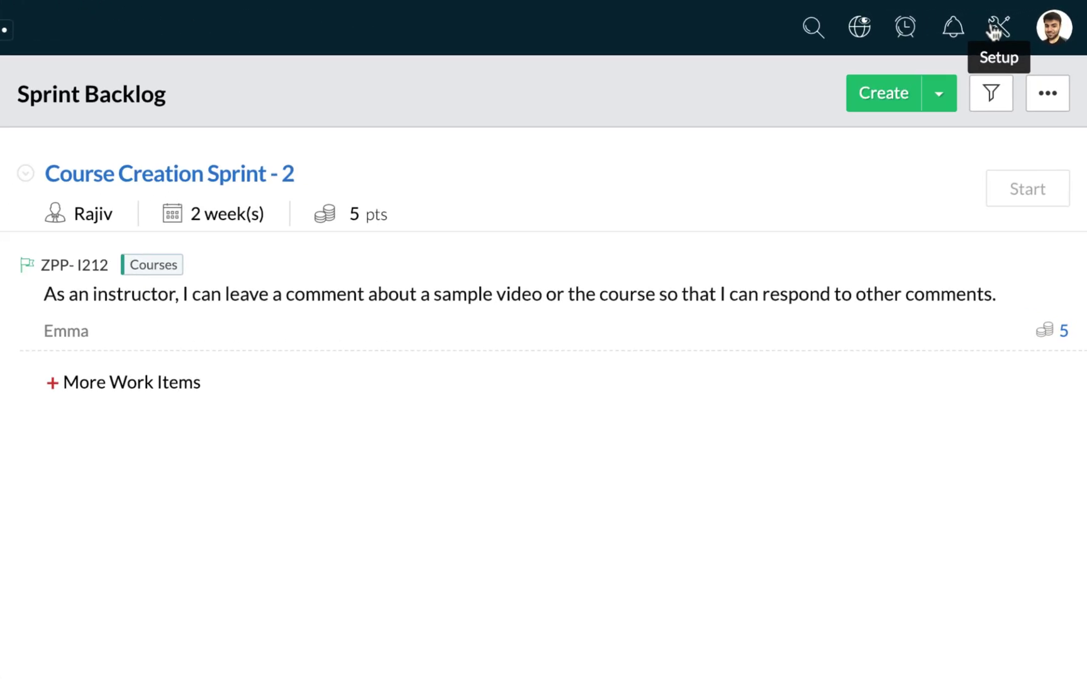
Step: Go to Setup > Project Settings > Custom Item Type
click(1024, 17)
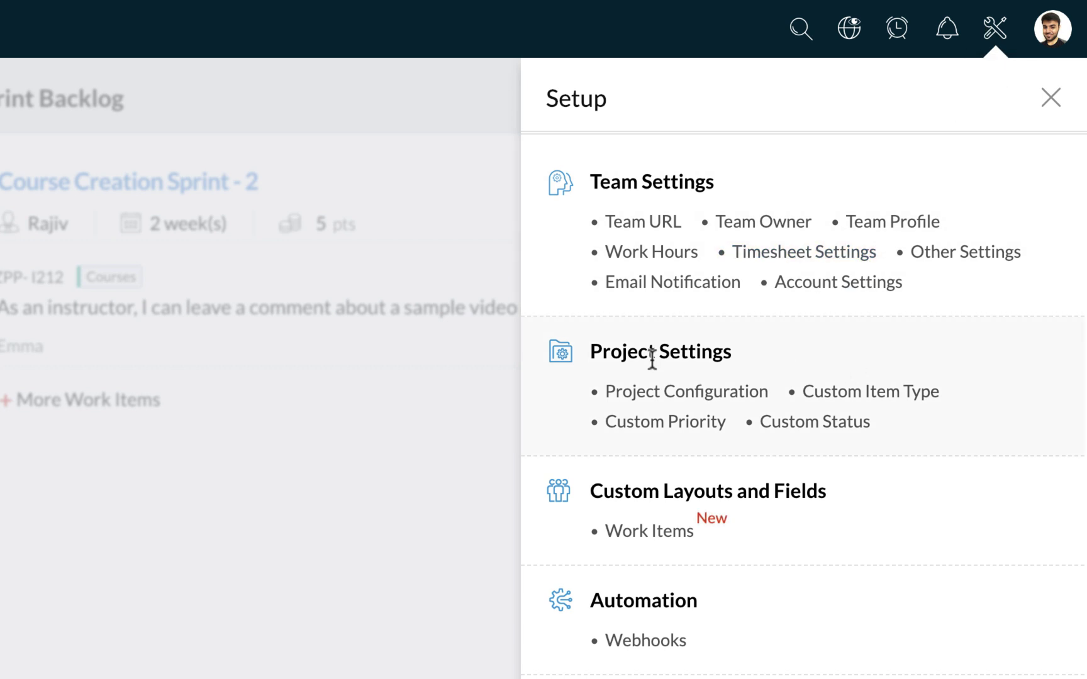
click(876, 396)
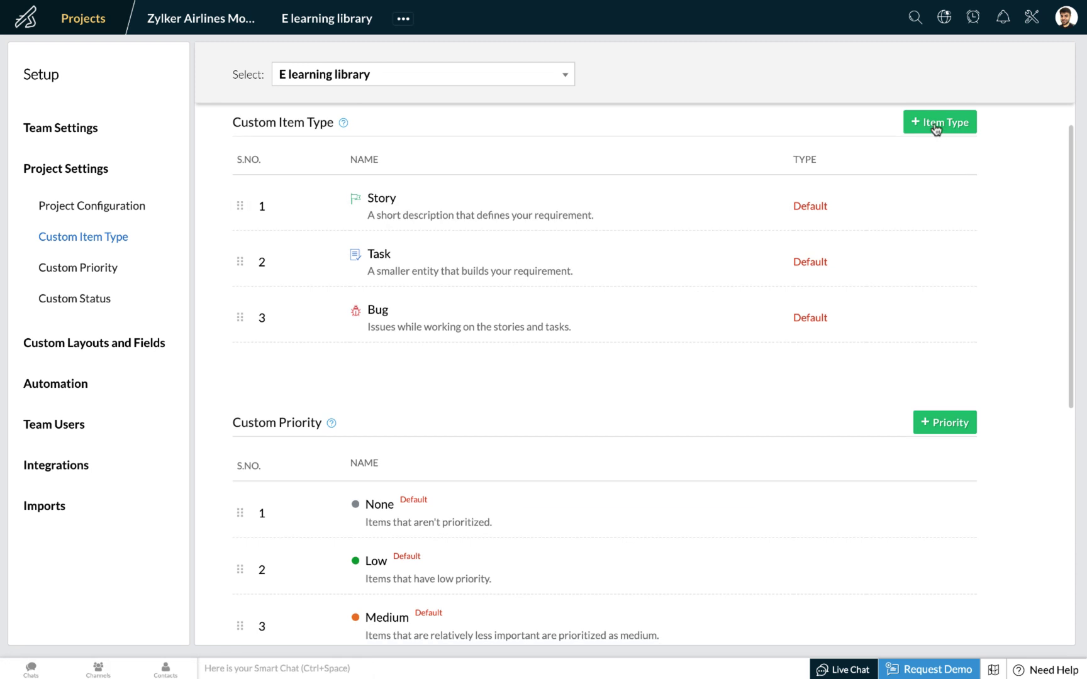
Step: Create a Client Feedback item type with the pen icon, based on Story
click(936, 129)
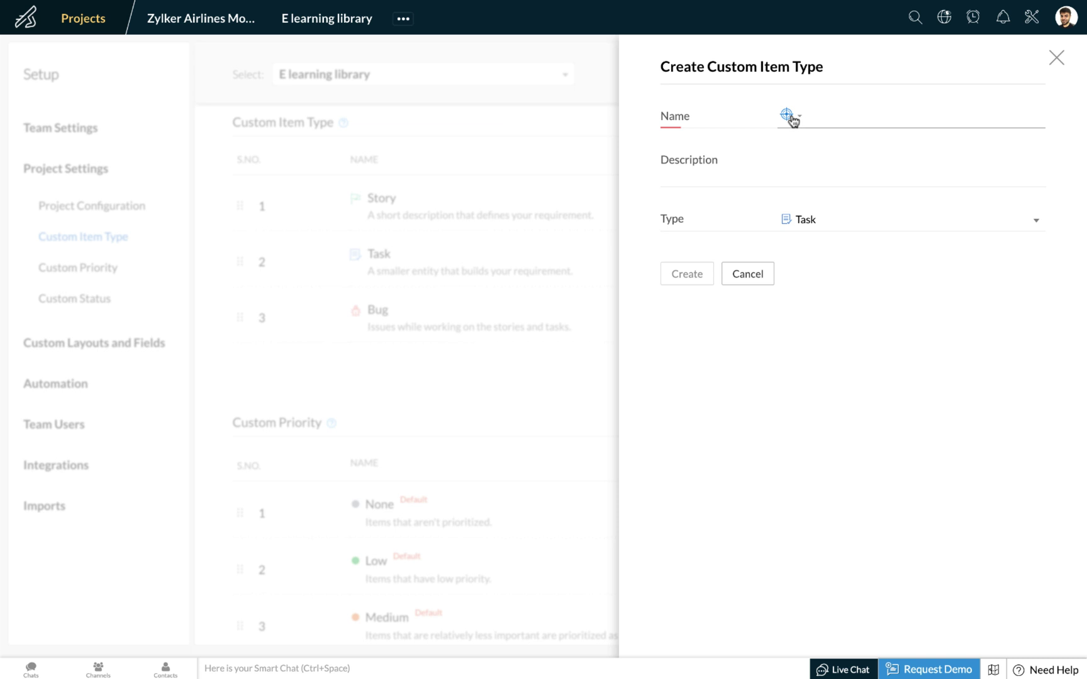
click(791, 118)
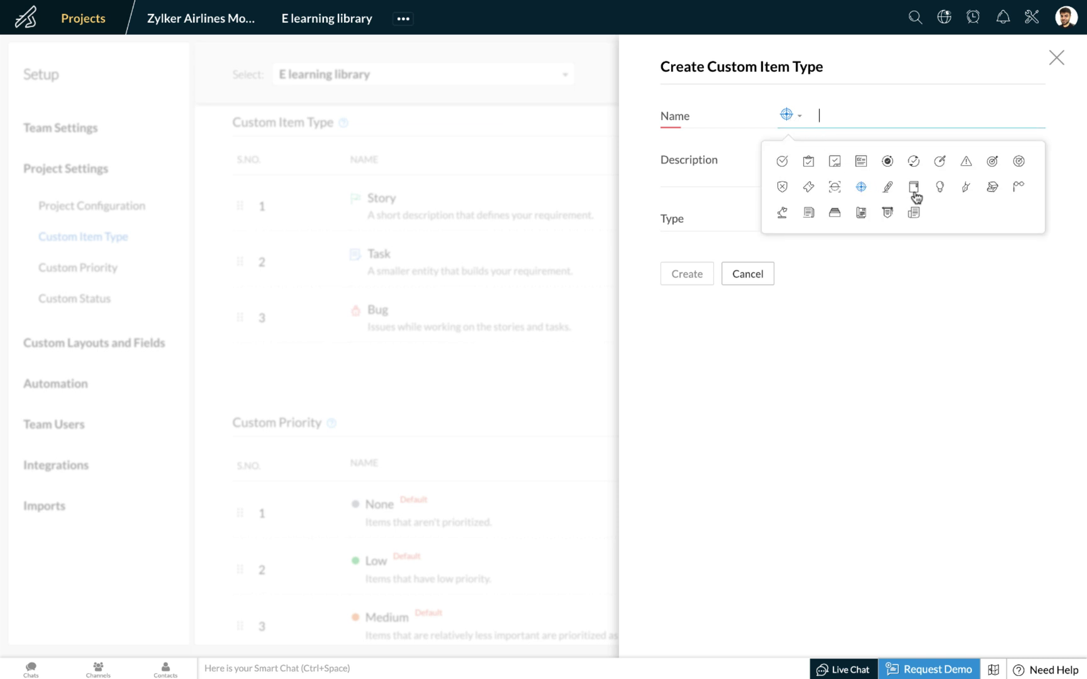
click(967, 187)
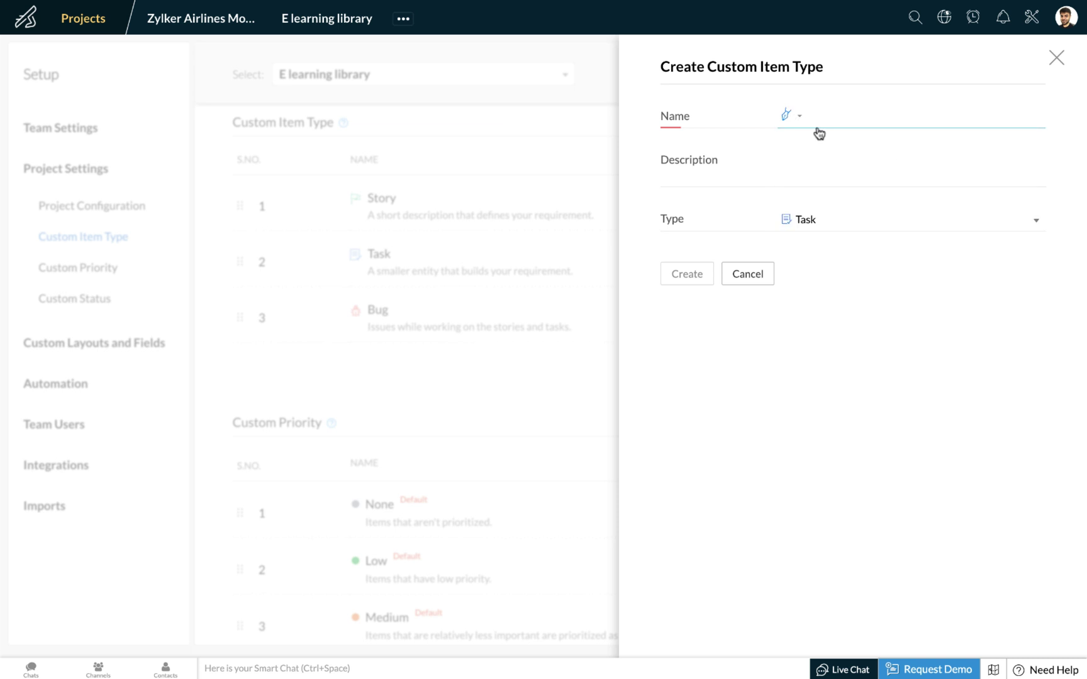
click(820, 132)
text(Client Feedback)
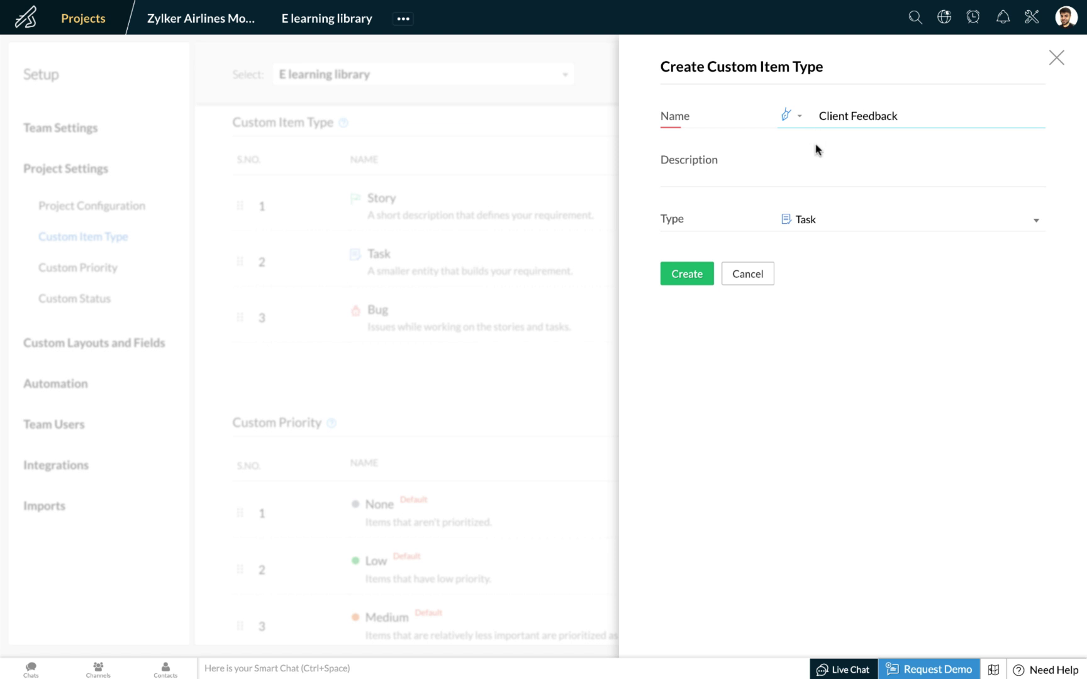
click(835, 220)
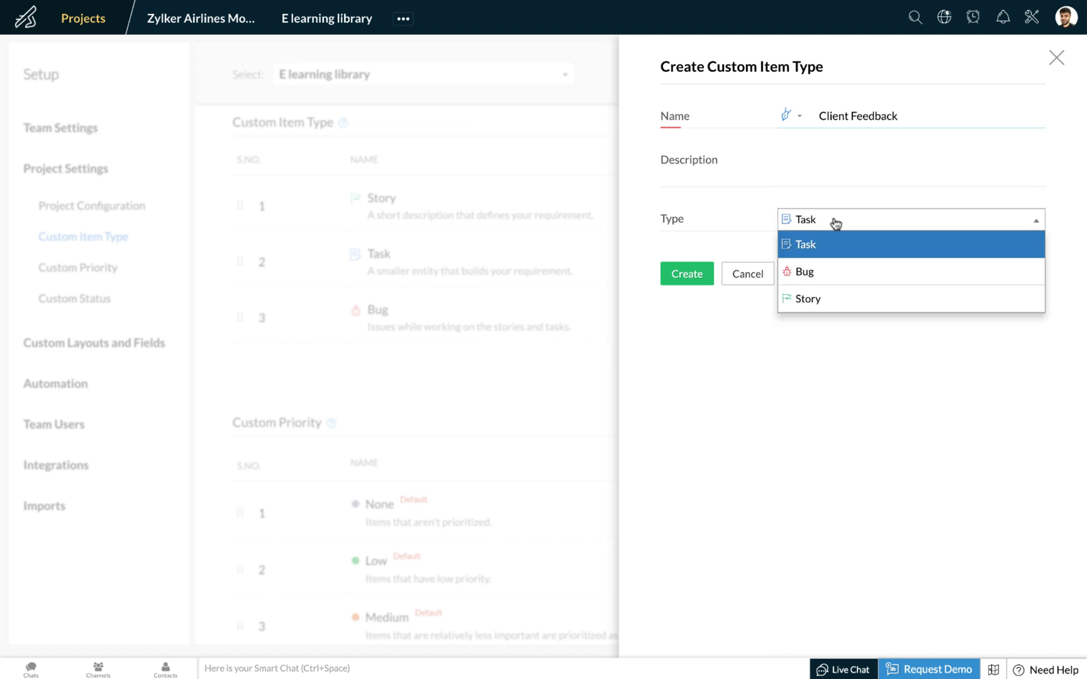
click(824, 299)
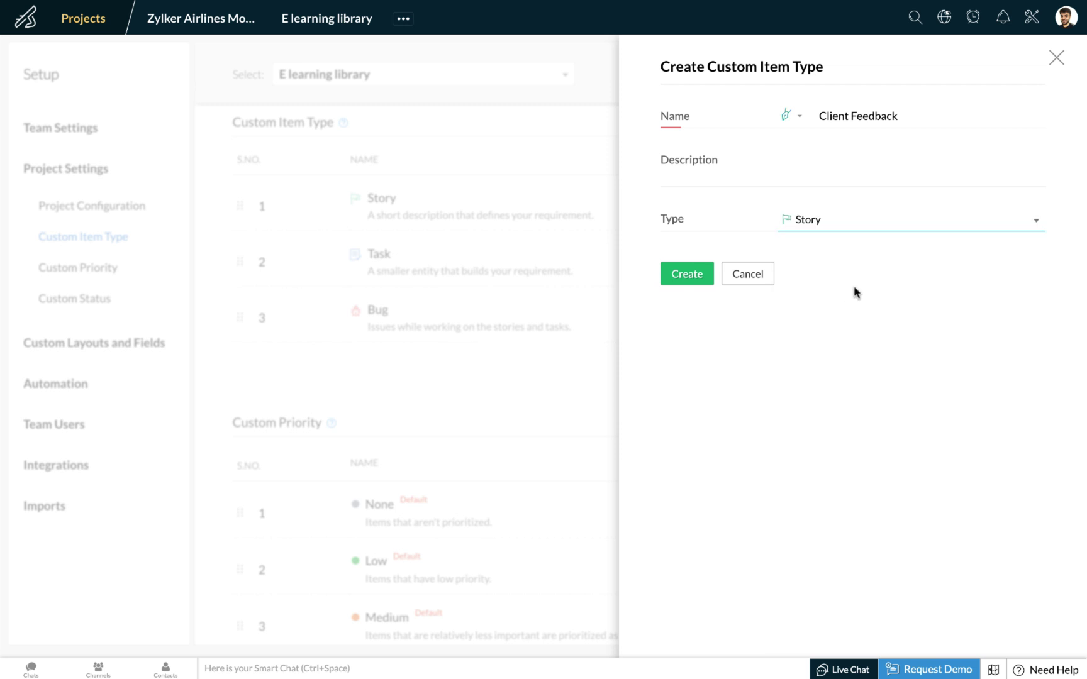
click(690, 275)
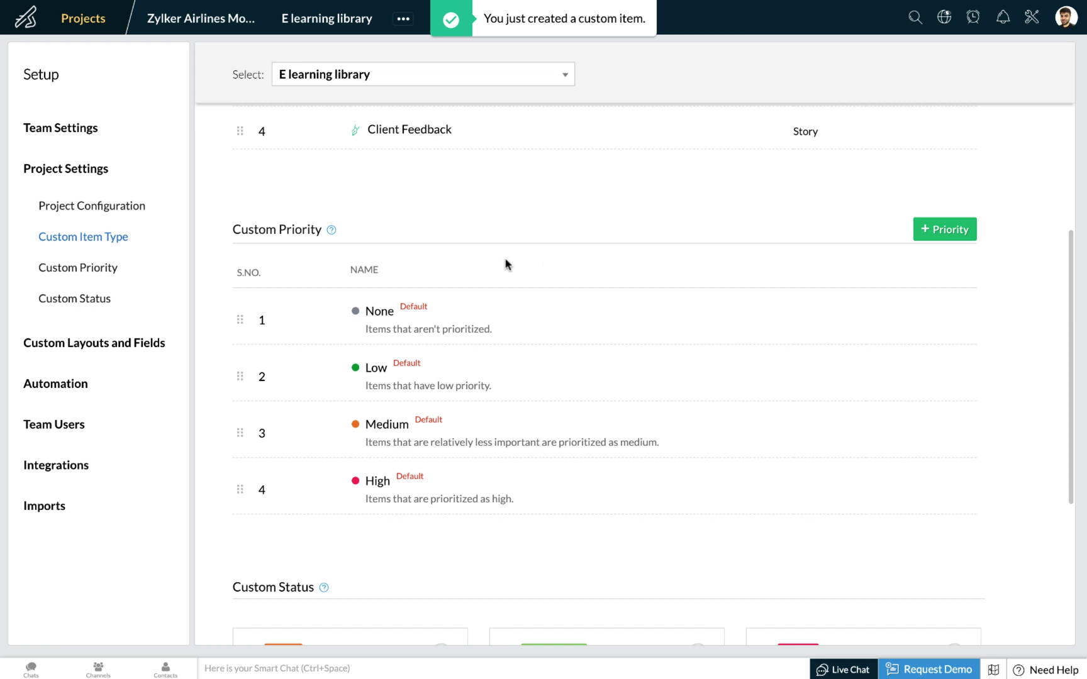
Step: Create a crimson red priority named Red alert for E learning library
scroll(477, 272, down, 1)
scroll(477, 272, down, 2)
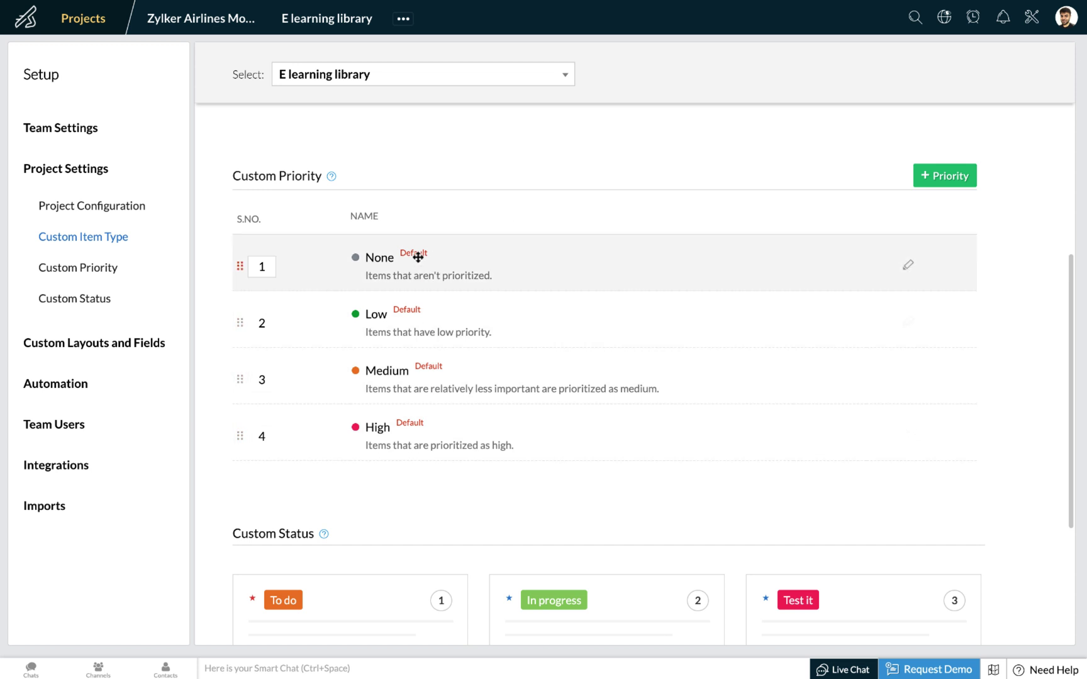
click(956, 182)
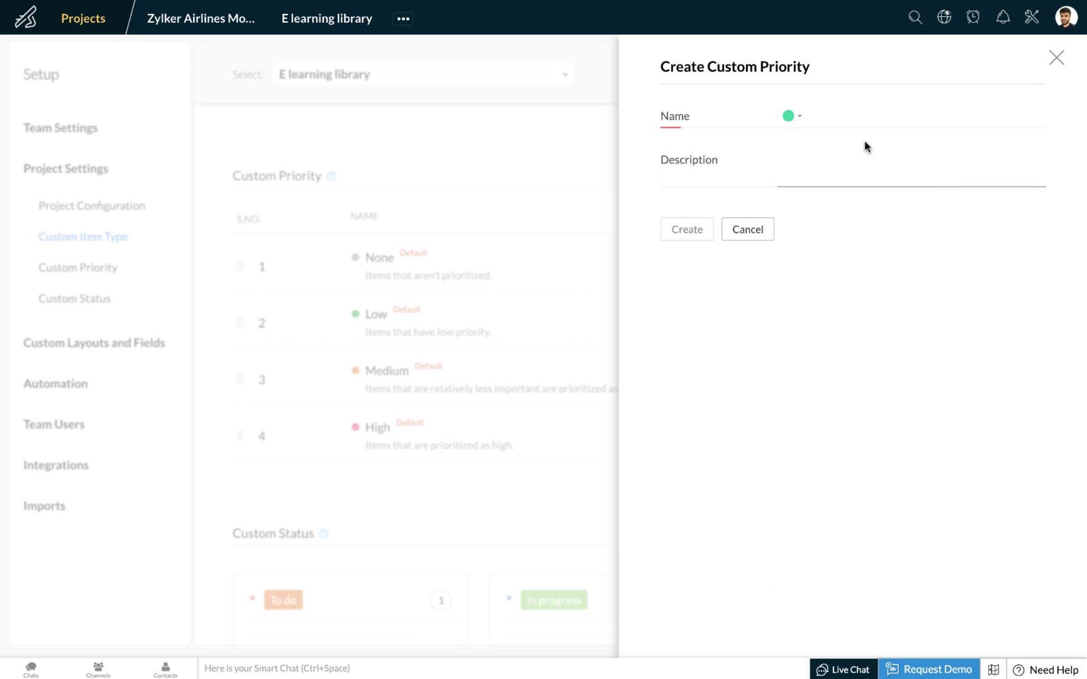
click(797, 117)
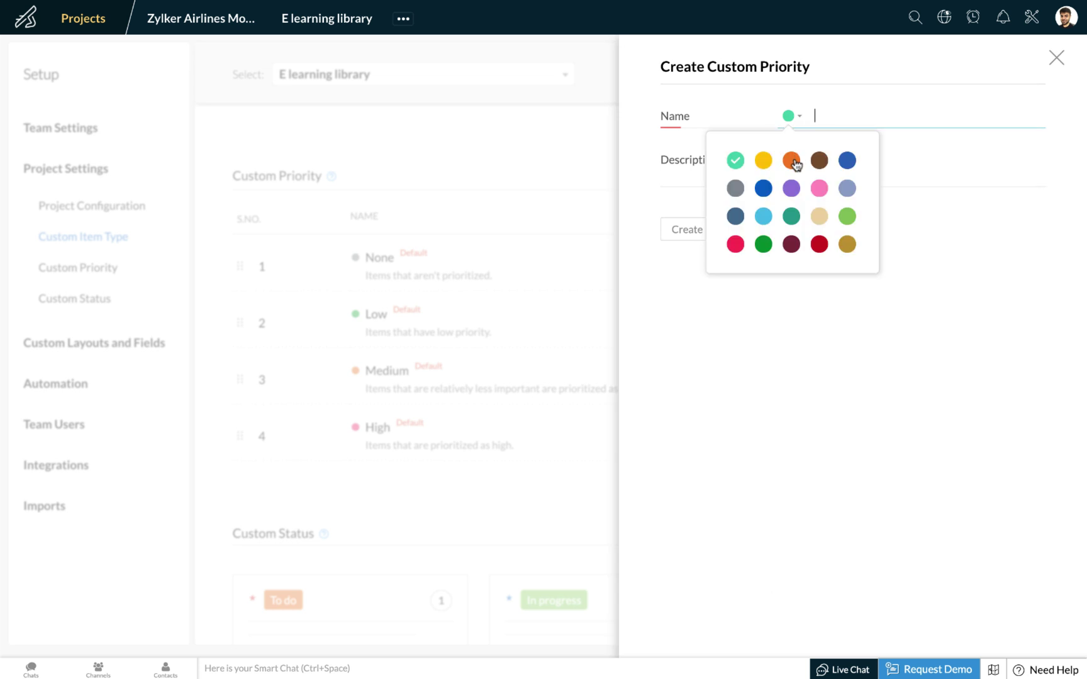
click(735, 244)
text(Red Alert)
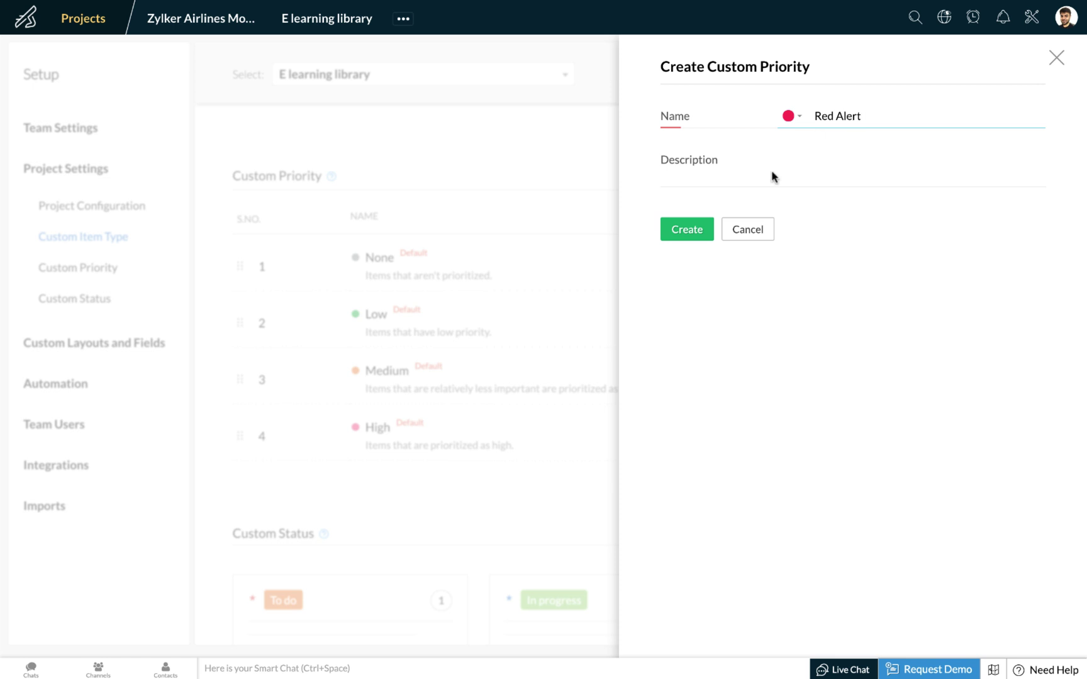
click(690, 233)
scroll(461, 278, down, 1)
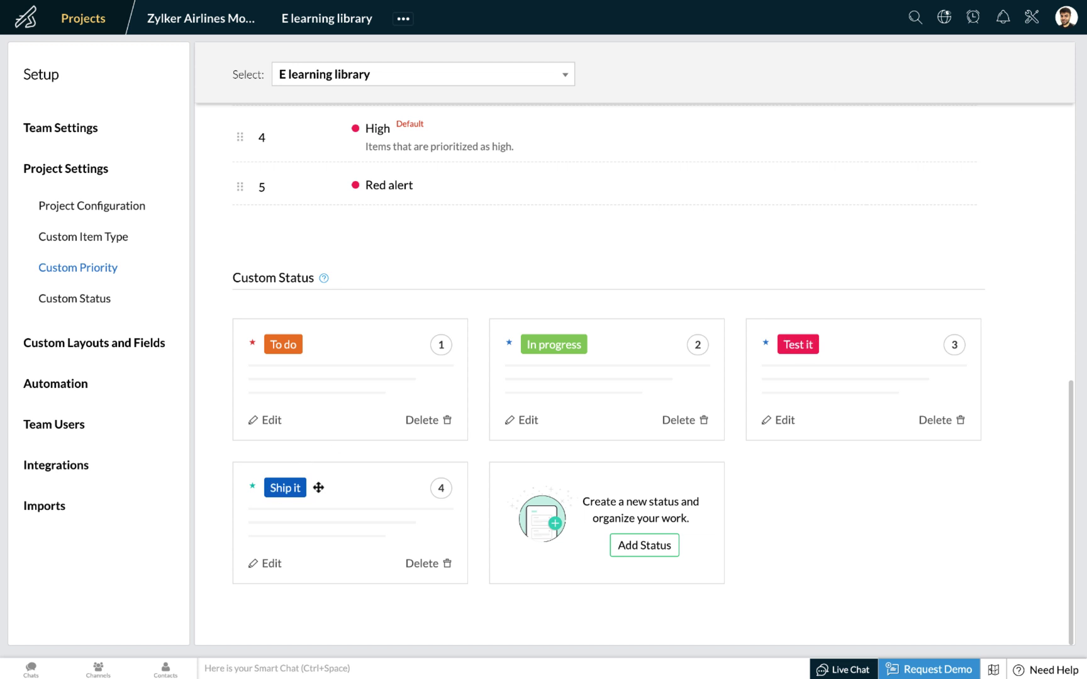
click(624, 554)
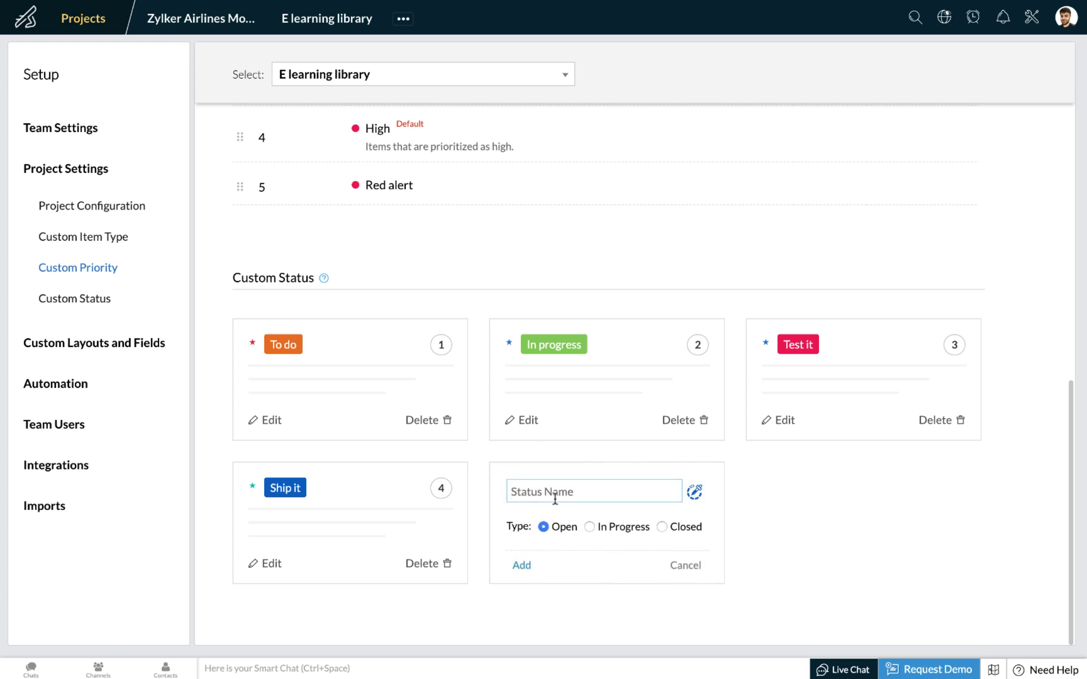
Step: Add an On Hold status to the project's custom statuses
text(On Hold)
click(523, 566)
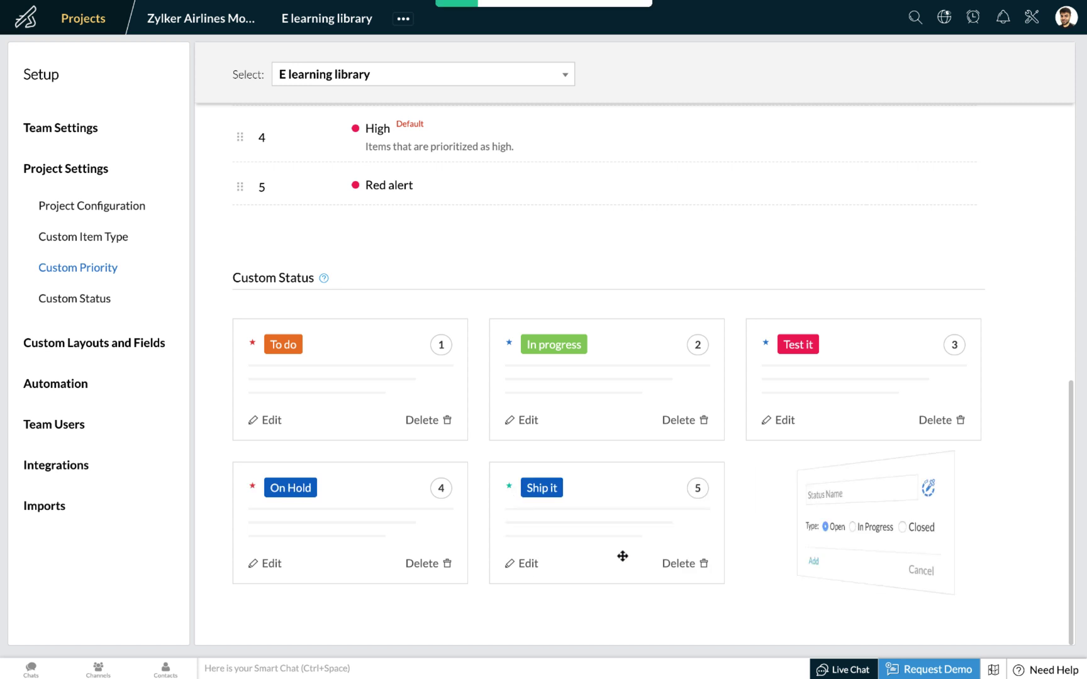
click(476, 85)
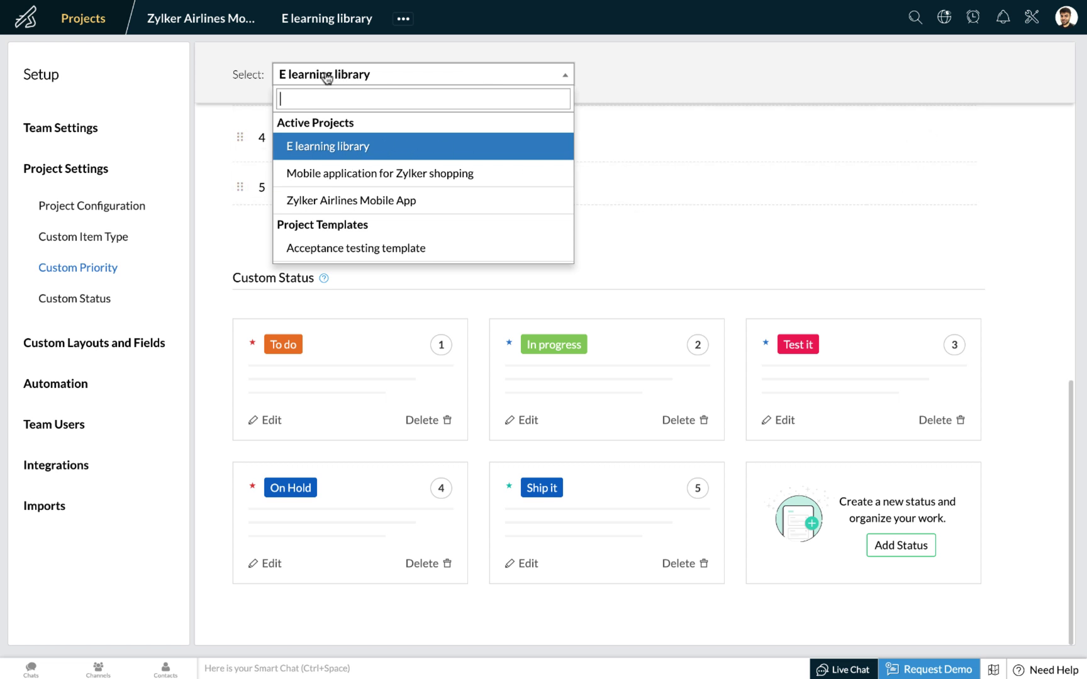
Step: Start a new E learning library work item and check Client Feedback is offered as an item type
click(327, 23)
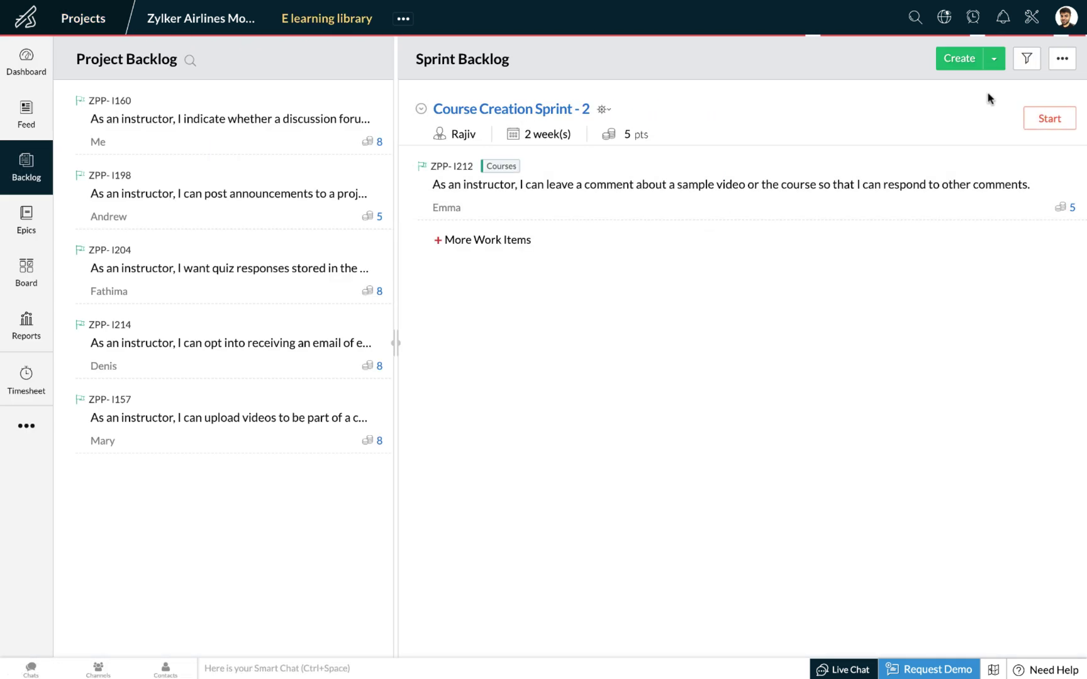
click(993, 62)
click(950, 98)
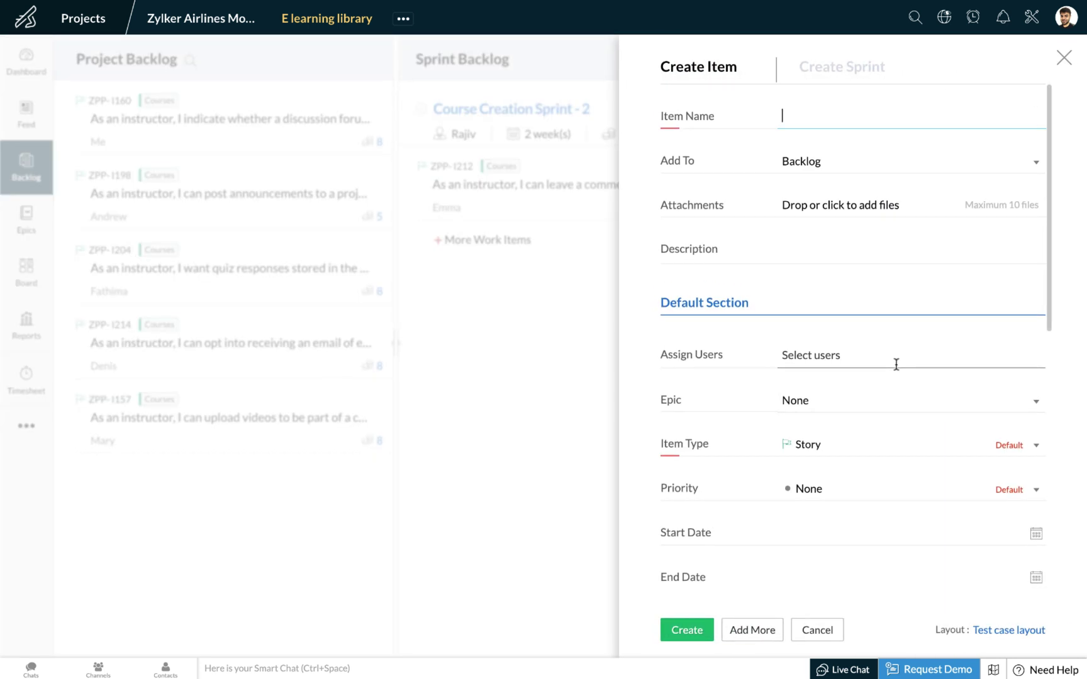
scroll(895, 370, down, 1)
scroll(844, 415, down, 2)
click(852, 371)
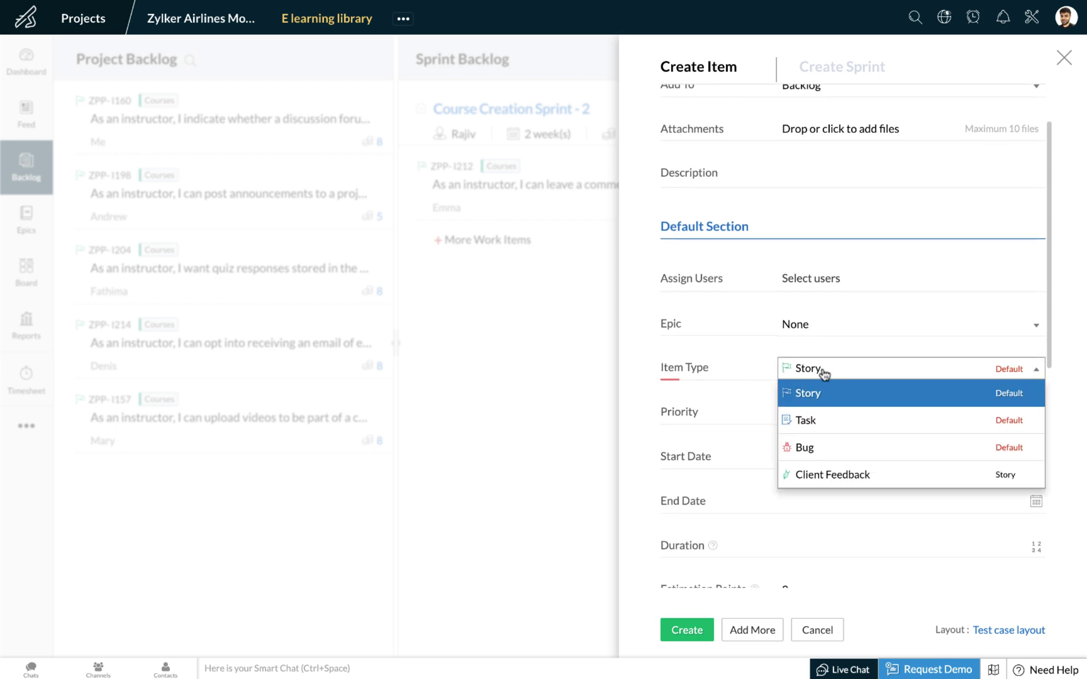
click(836, 475)
Step: Check Red alert in the priority list, cancel the form, and open the sprint board
scroll(865, 452, down, 1)
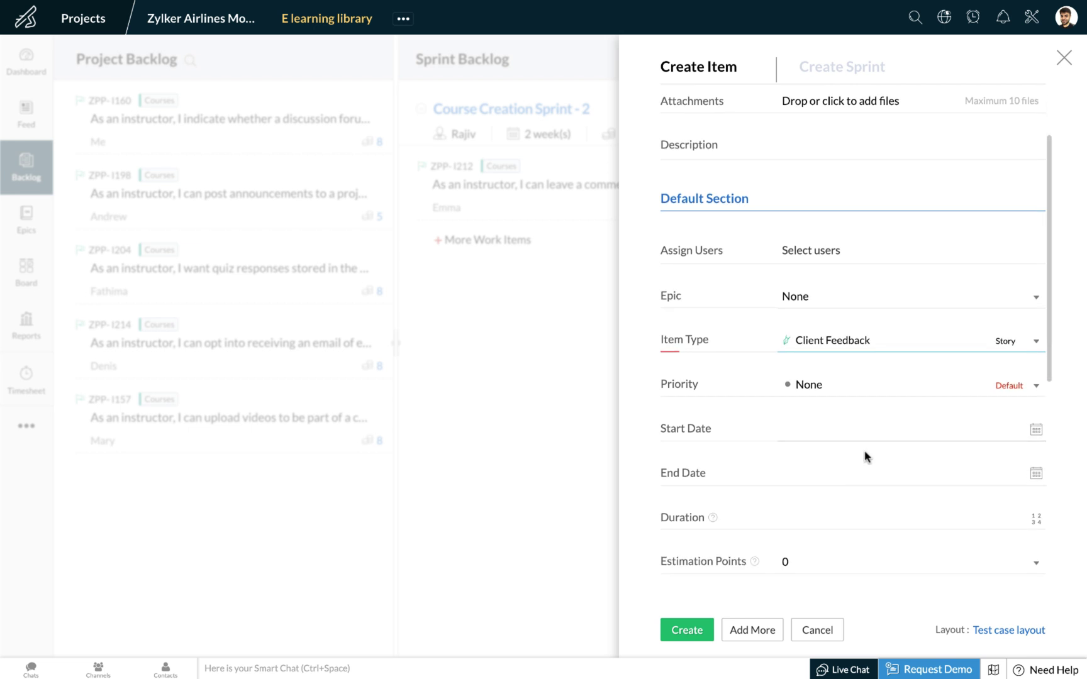
click(834, 386)
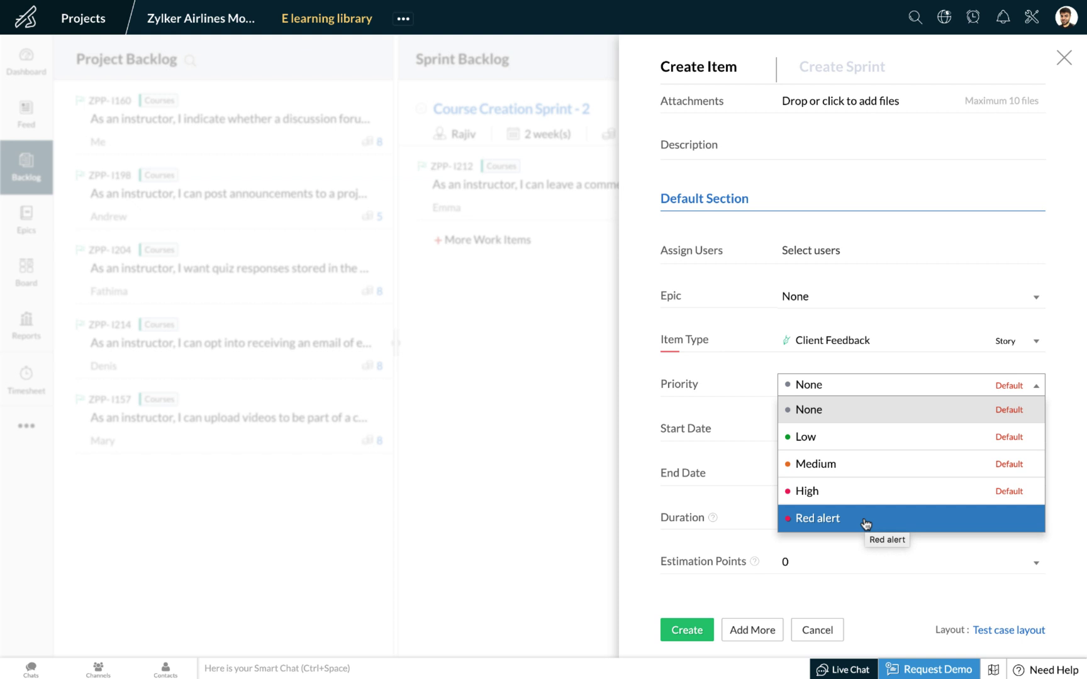
click(27, 270)
click(26, 271)
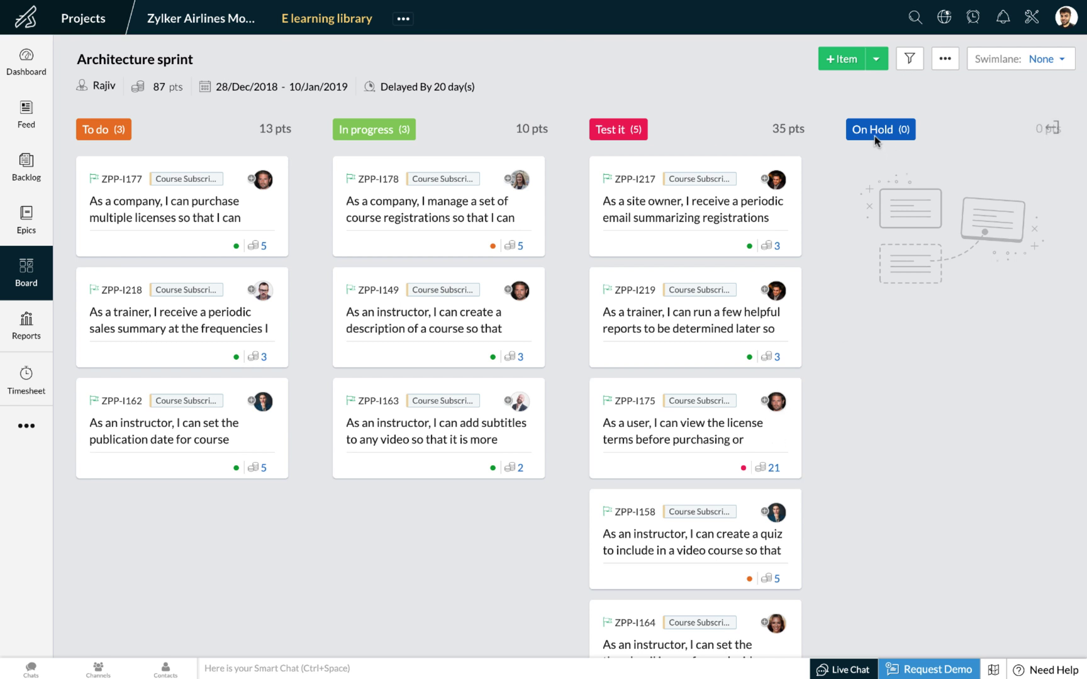
Step: Drag ZPP-I219 and ZPP-I158 from Test it into the On Hold column
scroll(885, 178, right, 5)
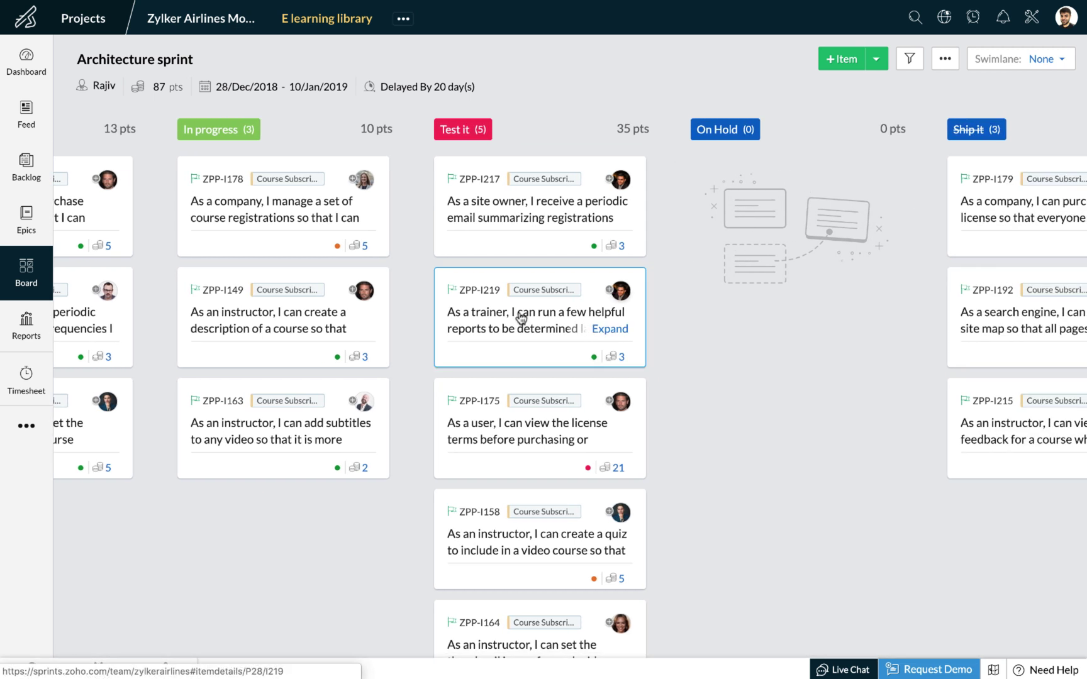
drag(521, 318, 739, 209)
scroll(790, 377, right, 3)
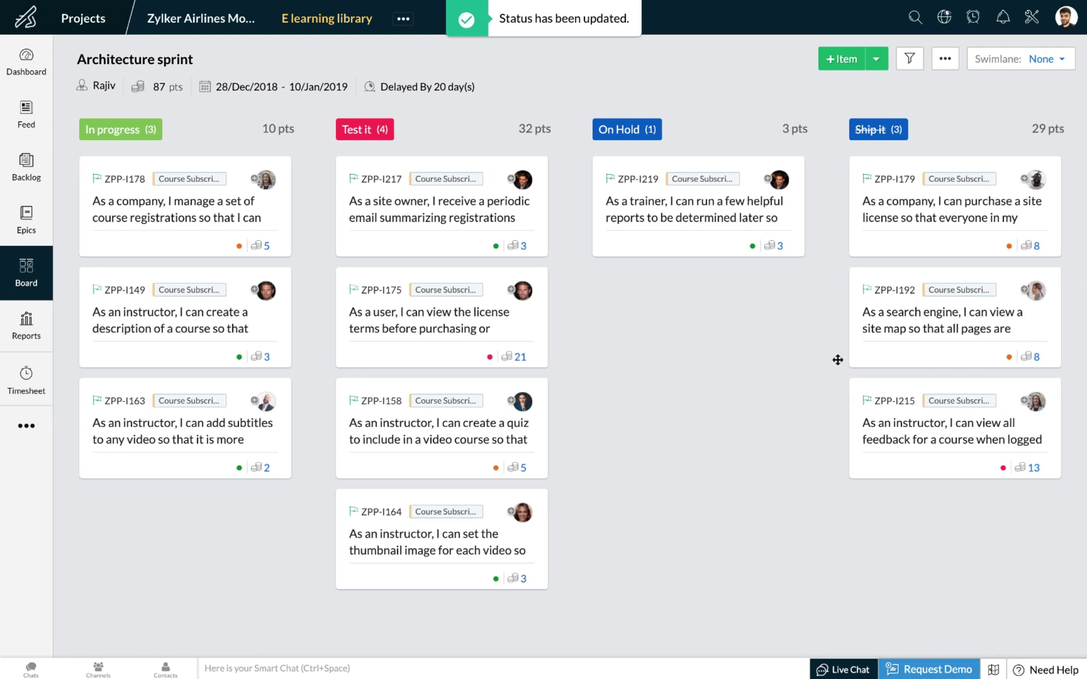
drag(440, 412, 685, 301)
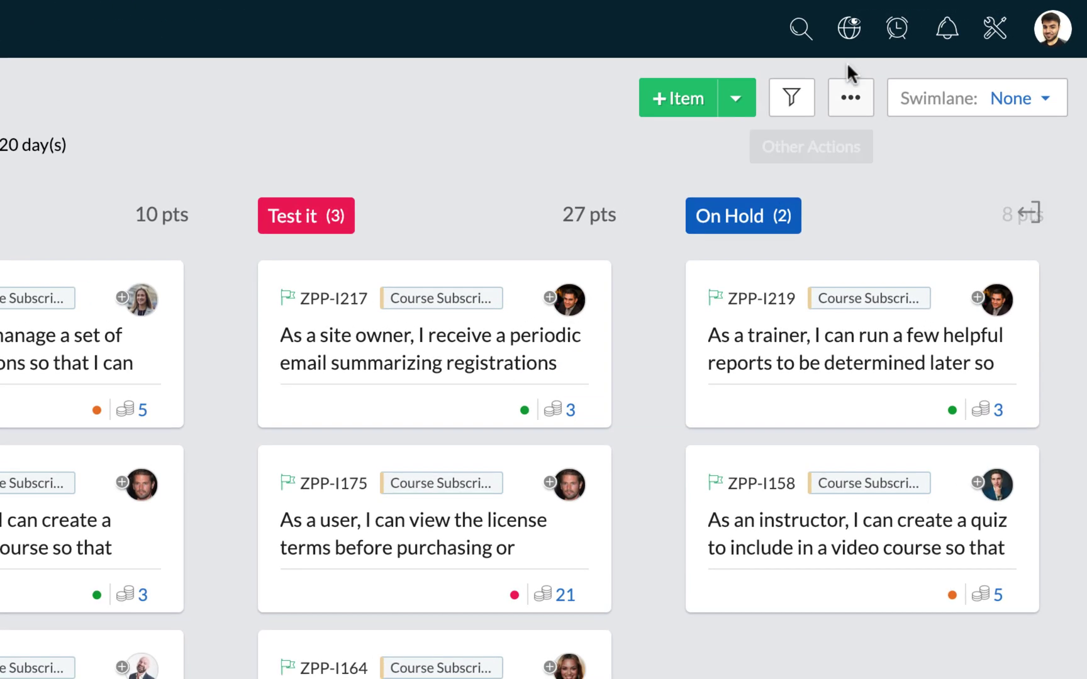
Step: Start a new custom view in the global view named 'High priority items - Before Jan 2019'
click(851, 39)
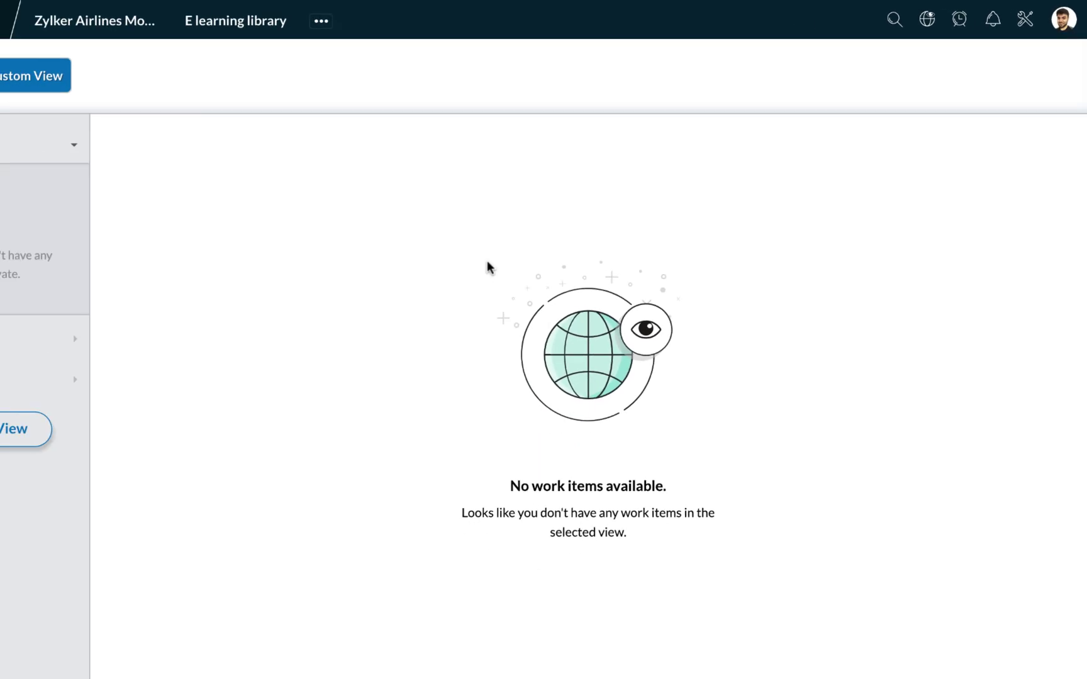
click(107, 380)
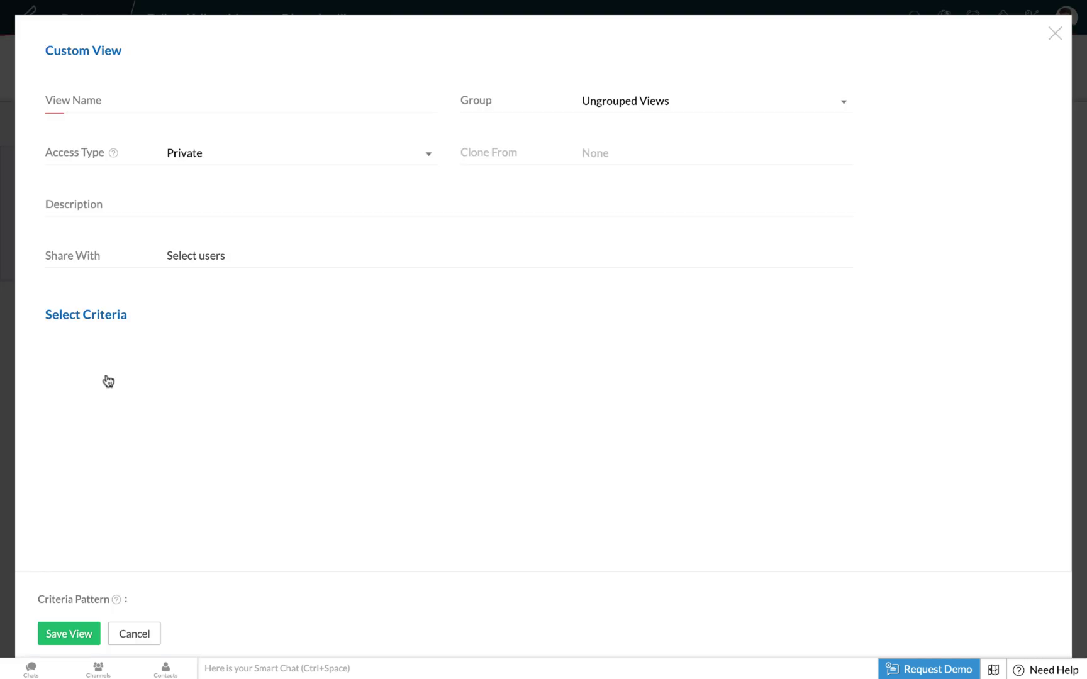
click(219, 103)
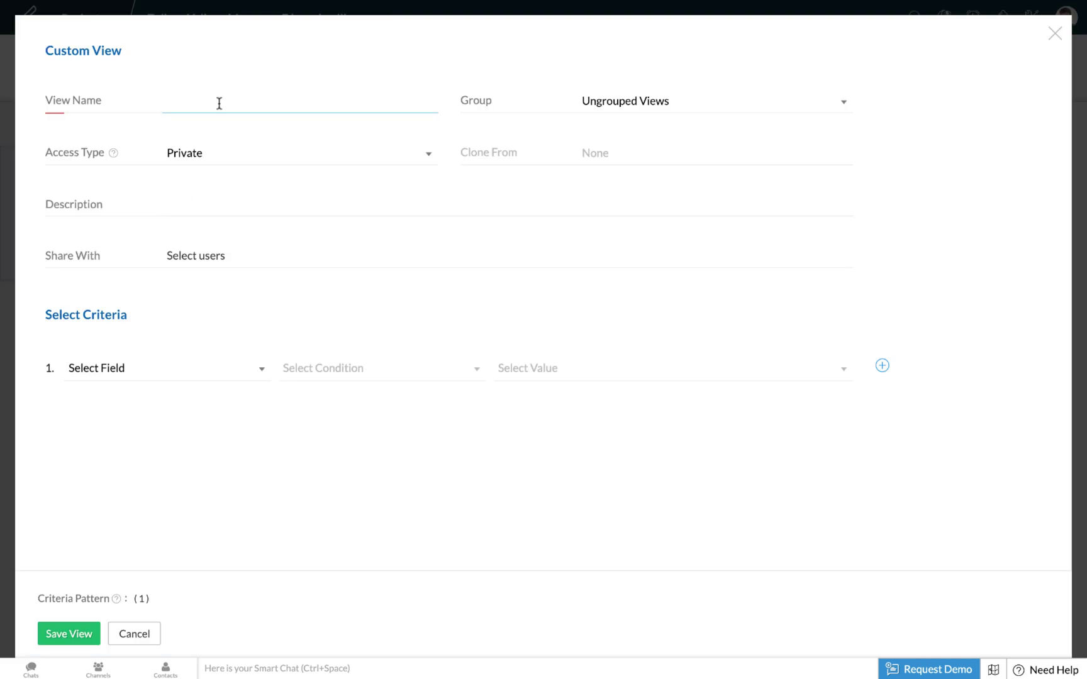
text(High priority items - Before Janu2019)
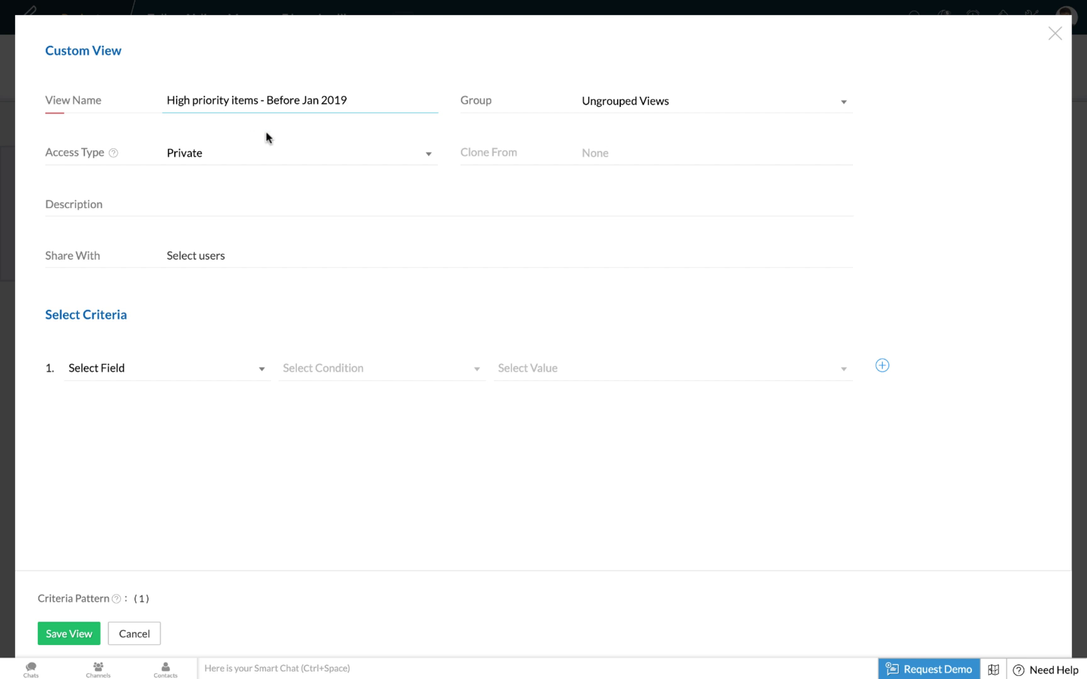
click(621, 102)
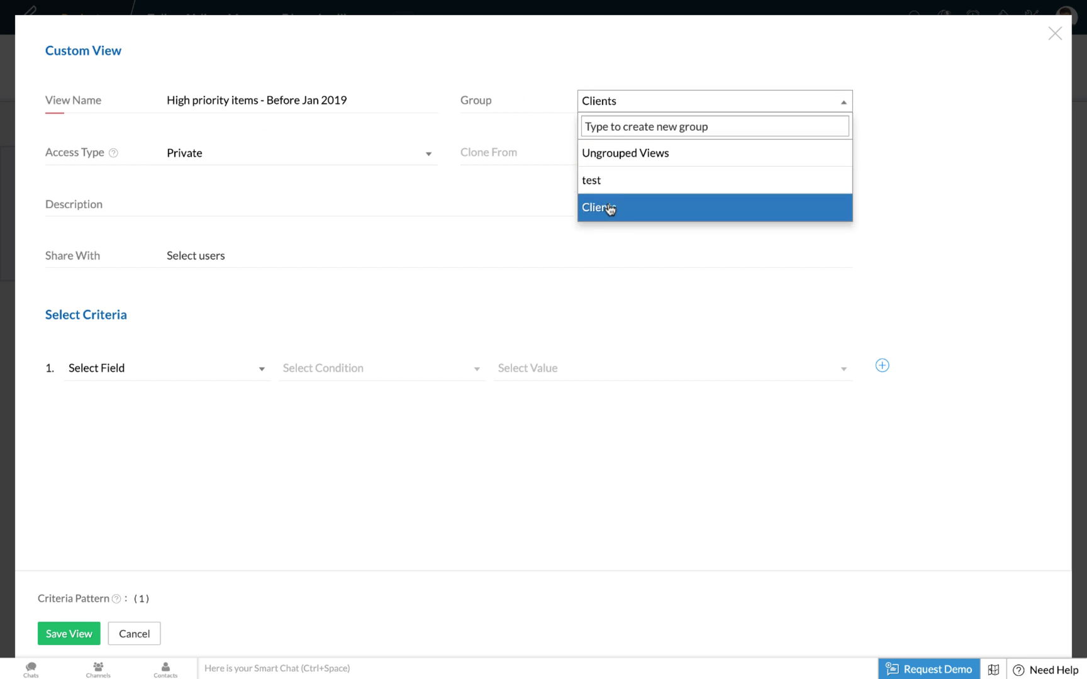
Step: File the view under the Clients group and share it with two team members
click(609, 209)
click(186, 254)
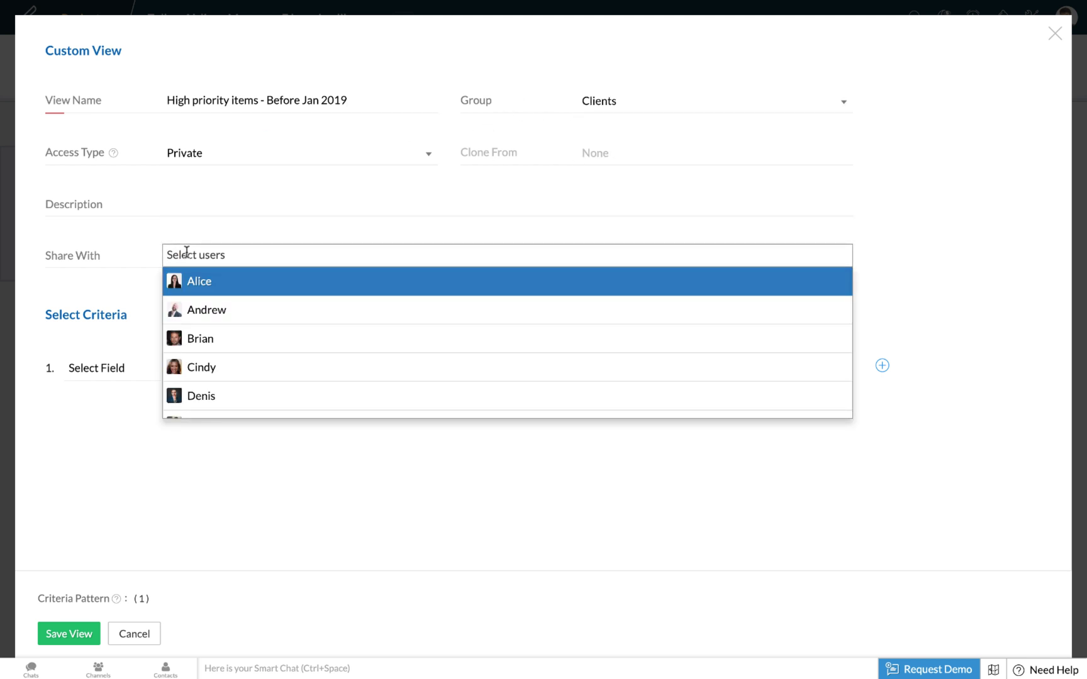
click(202, 308)
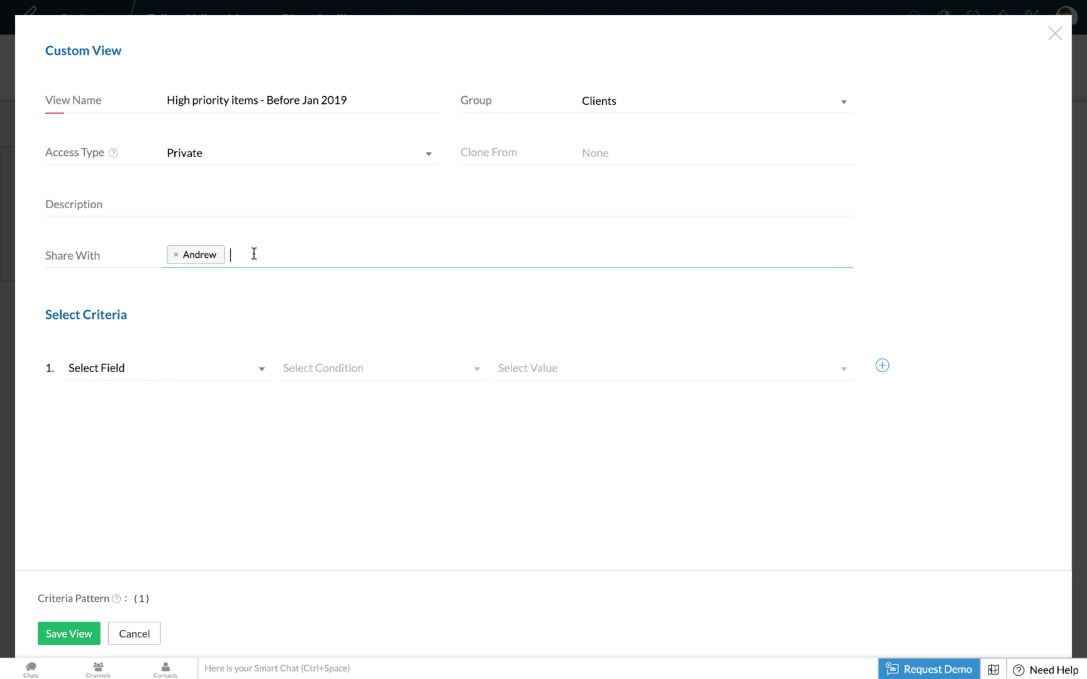
click(252, 254)
click(250, 350)
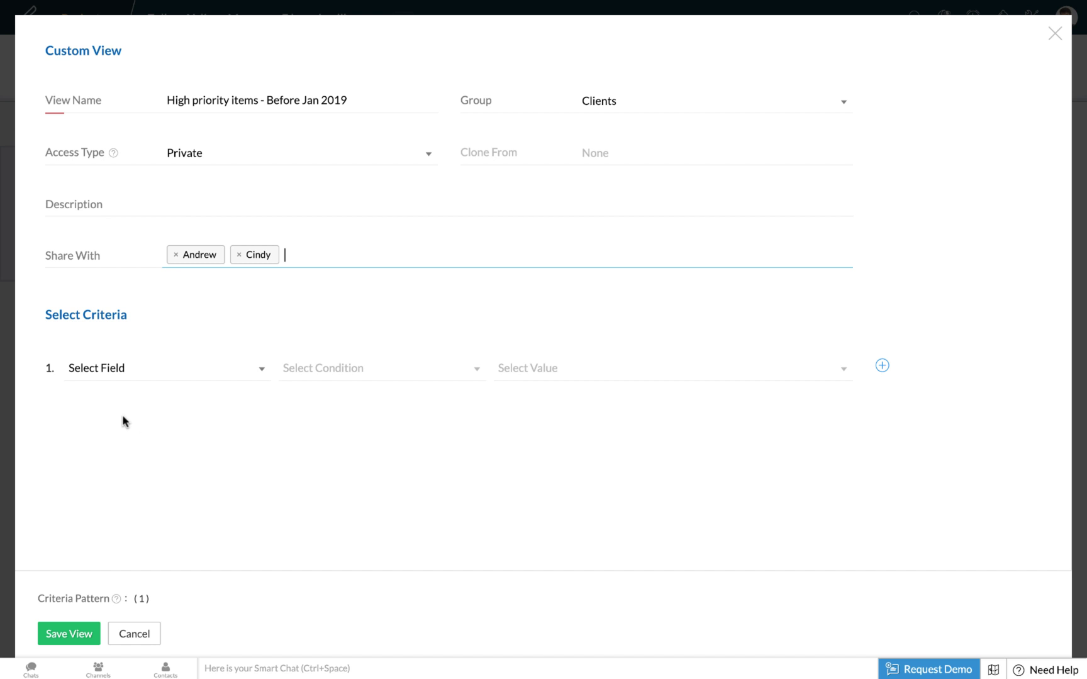
Step: Set criterion 1 to Project Name Is E learning library and Zylker Airlines Mobile App, then add an AND row
click(142, 376)
text(proj)
click(151, 439)
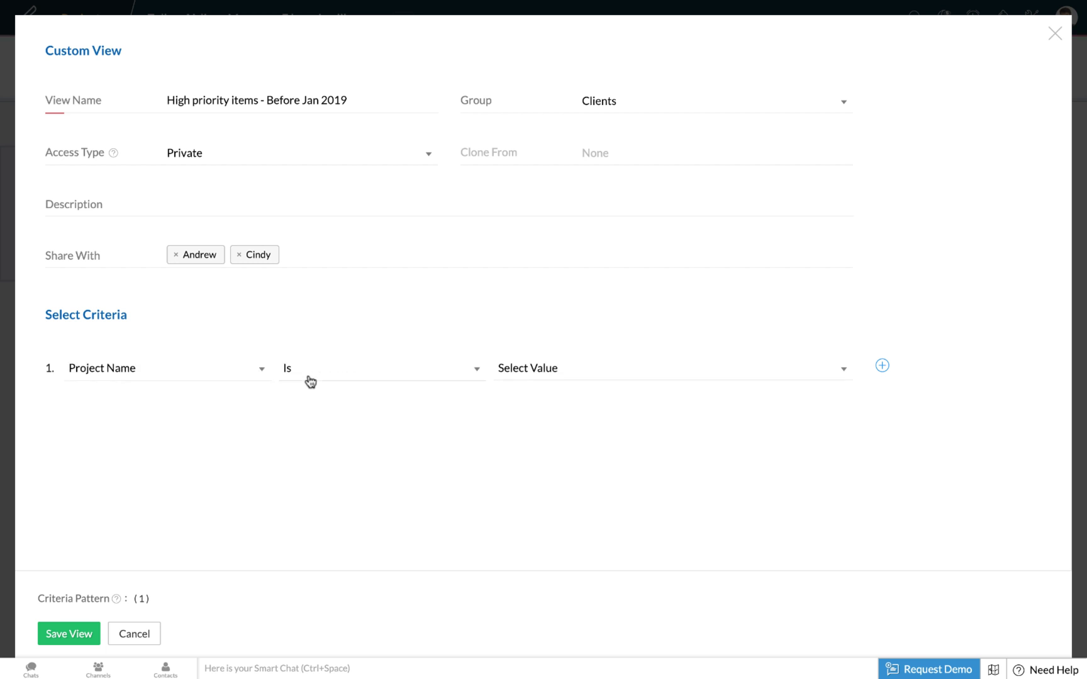
click(600, 371)
click(587, 393)
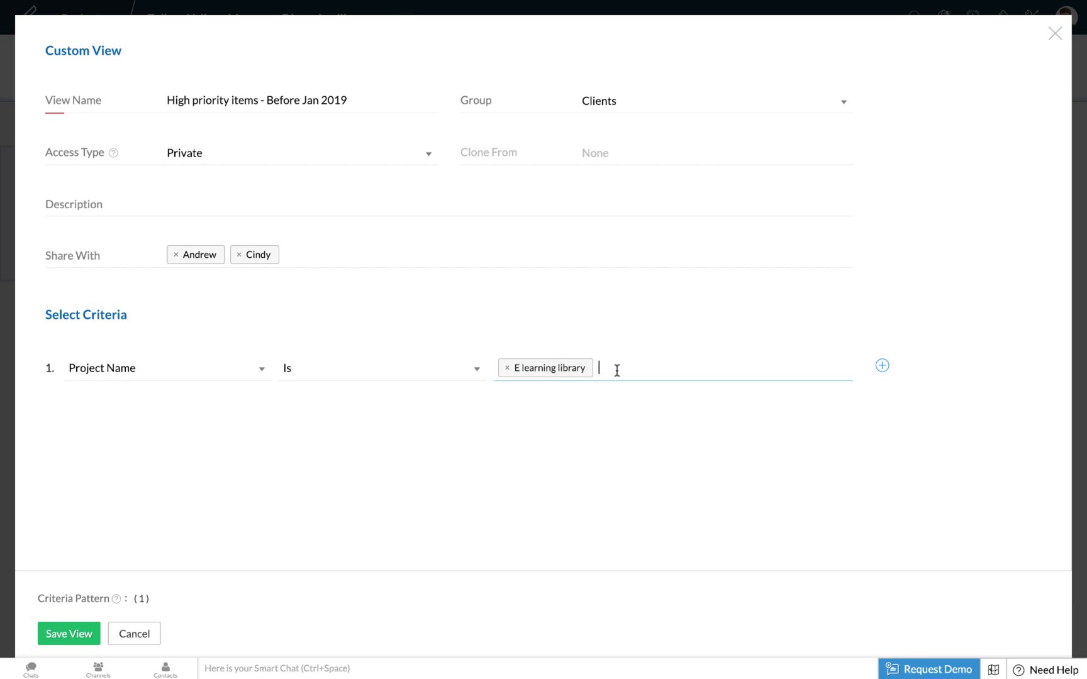
click(617, 370)
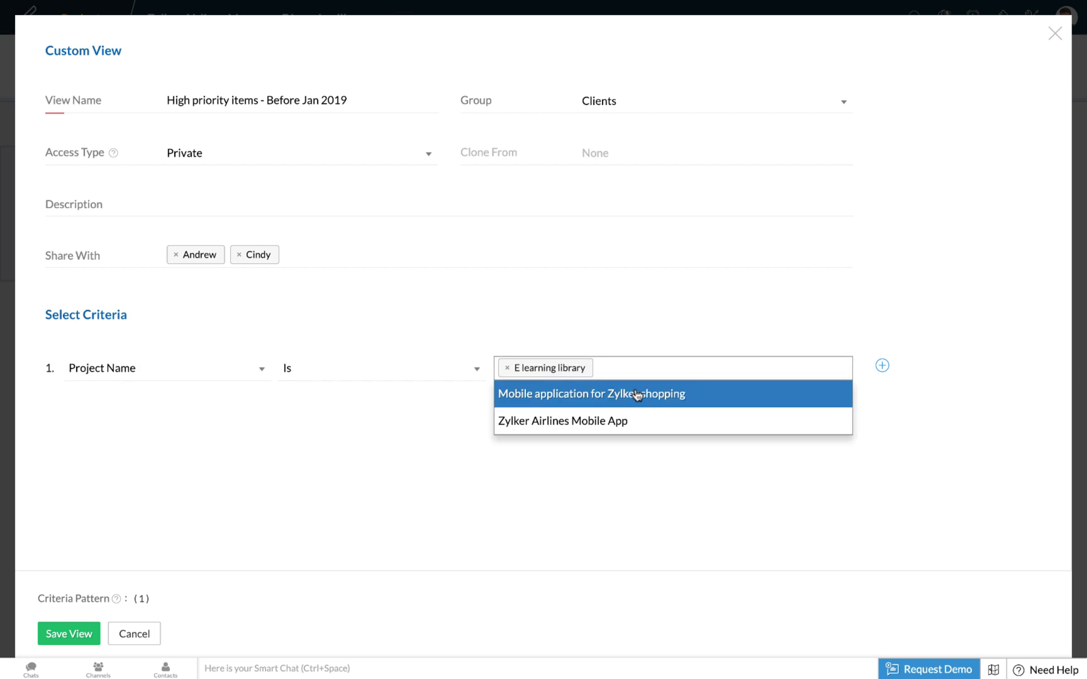
click(638, 422)
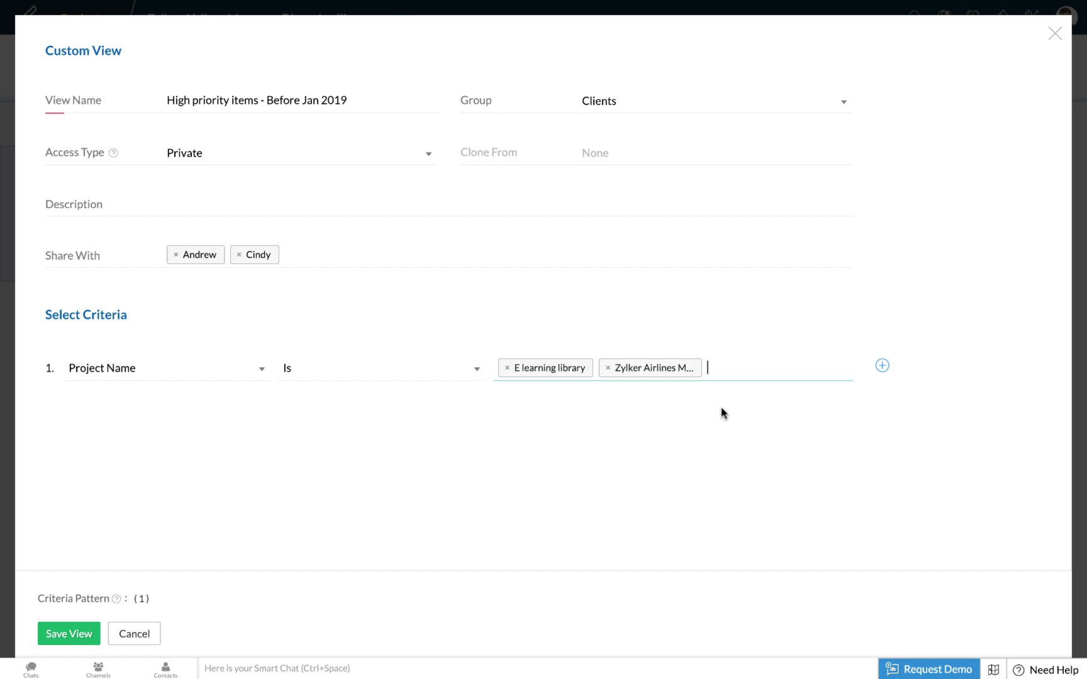
click(882, 366)
click(855, 404)
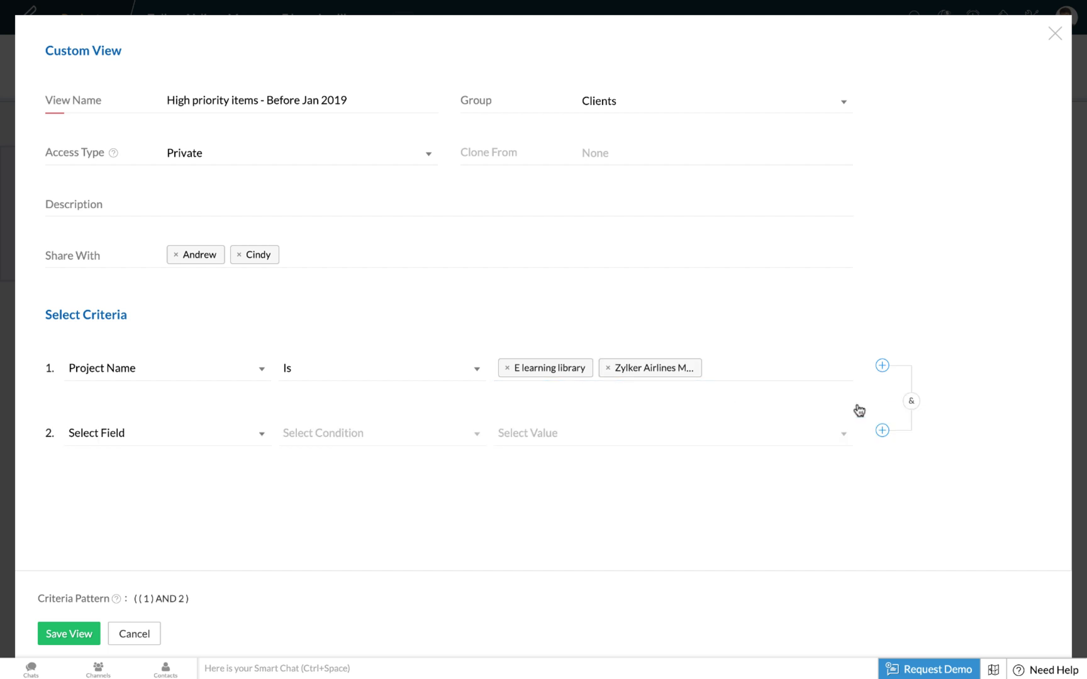
Step: Set the second criterion to Priority Contains high and add a third AND criterion
click(117, 434)
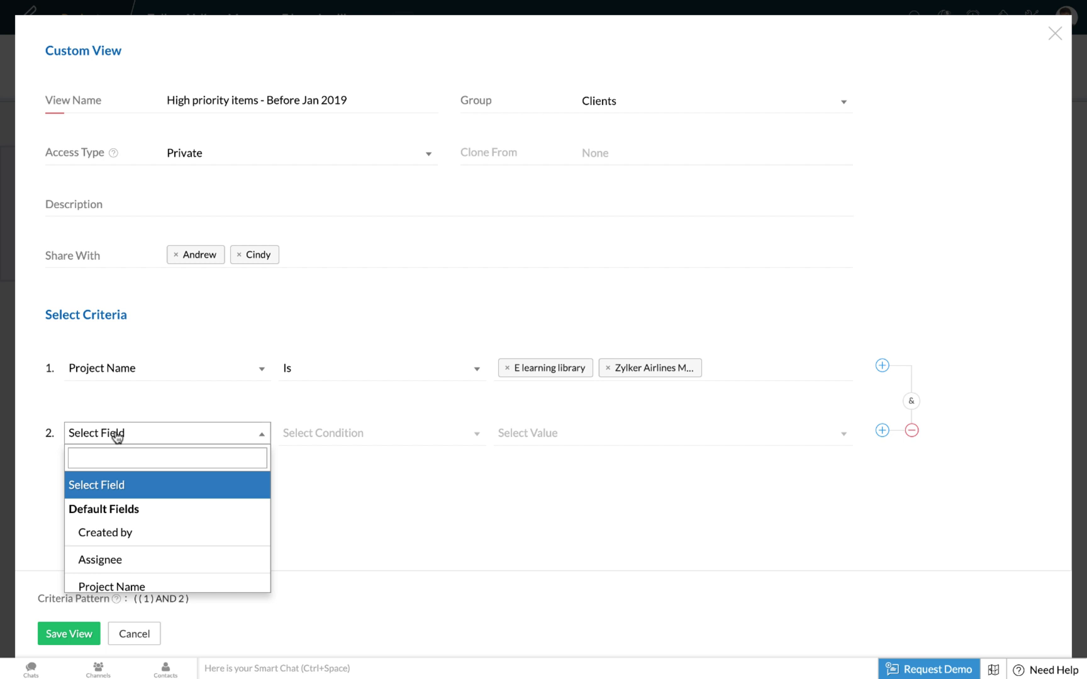
text(pri)
click(129, 557)
click(536, 430)
text(high)
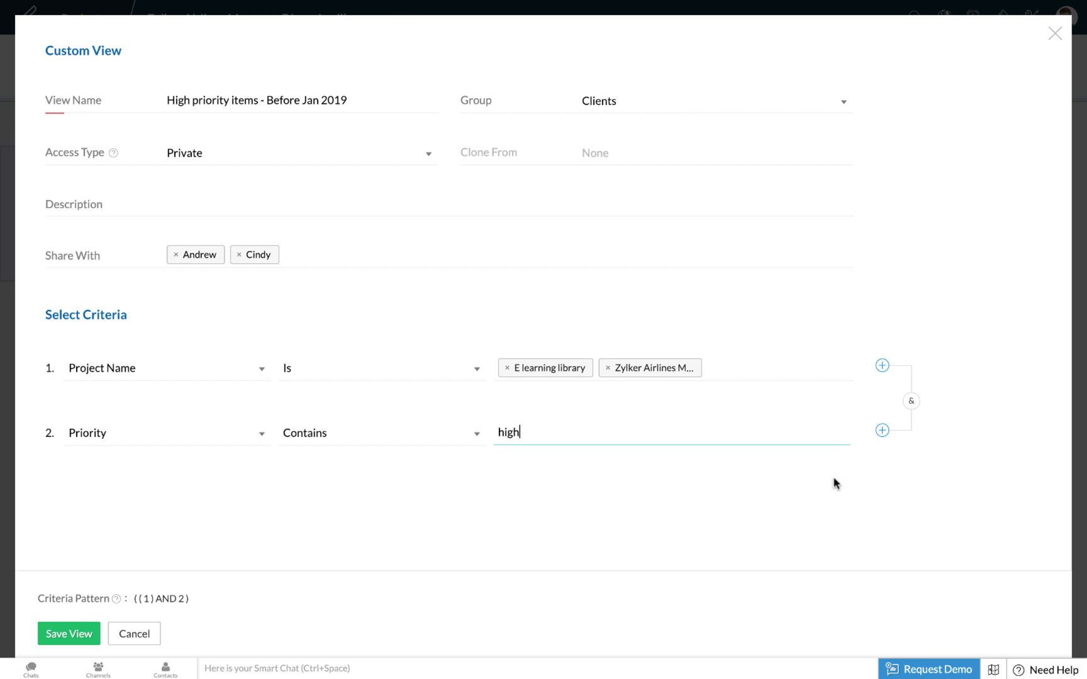
click(883, 433)
click(858, 473)
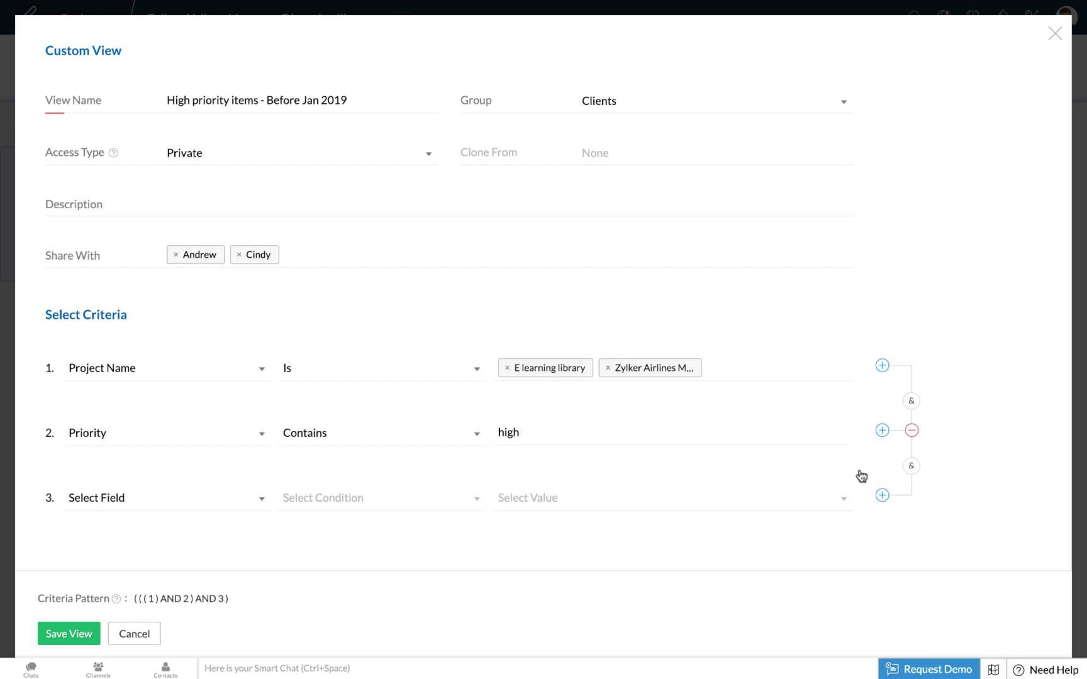
Step: Set the third criterion to Completed Date Is Before 01/Jan/2019 and add a fourth AND row
click(126, 495)
text(compl)
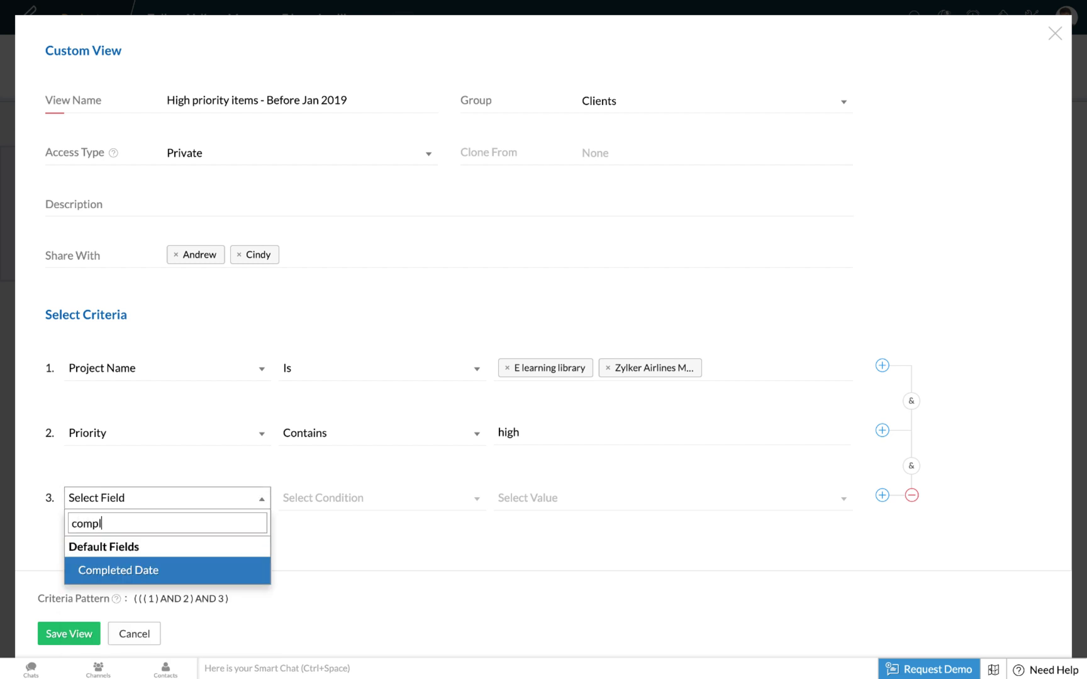
click(142, 571)
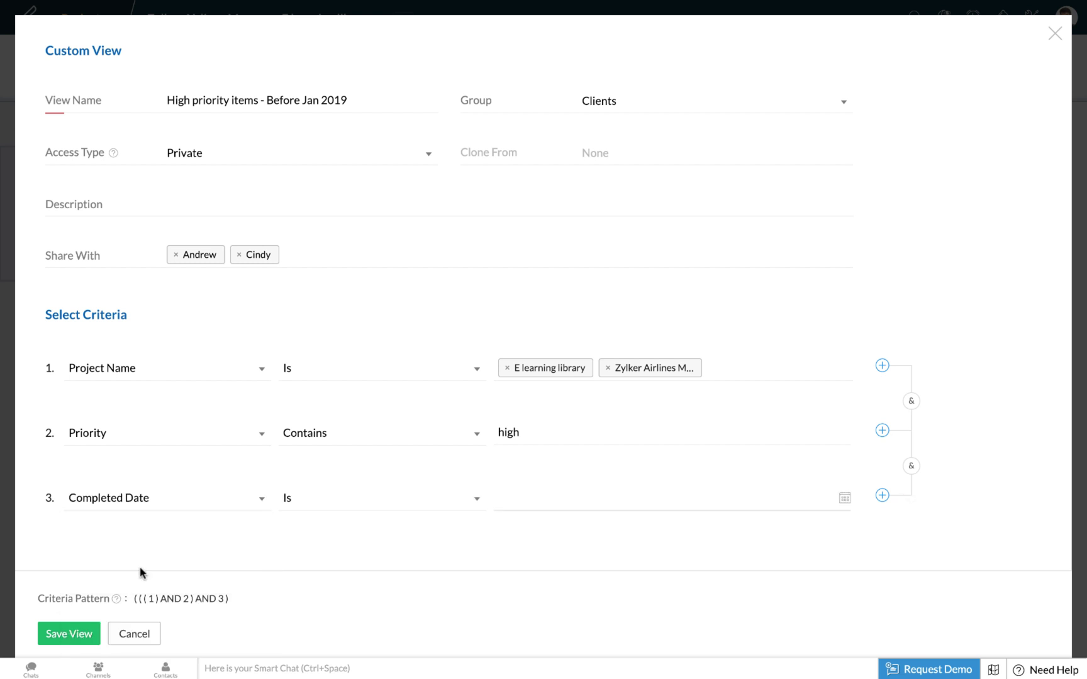
click(331, 504)
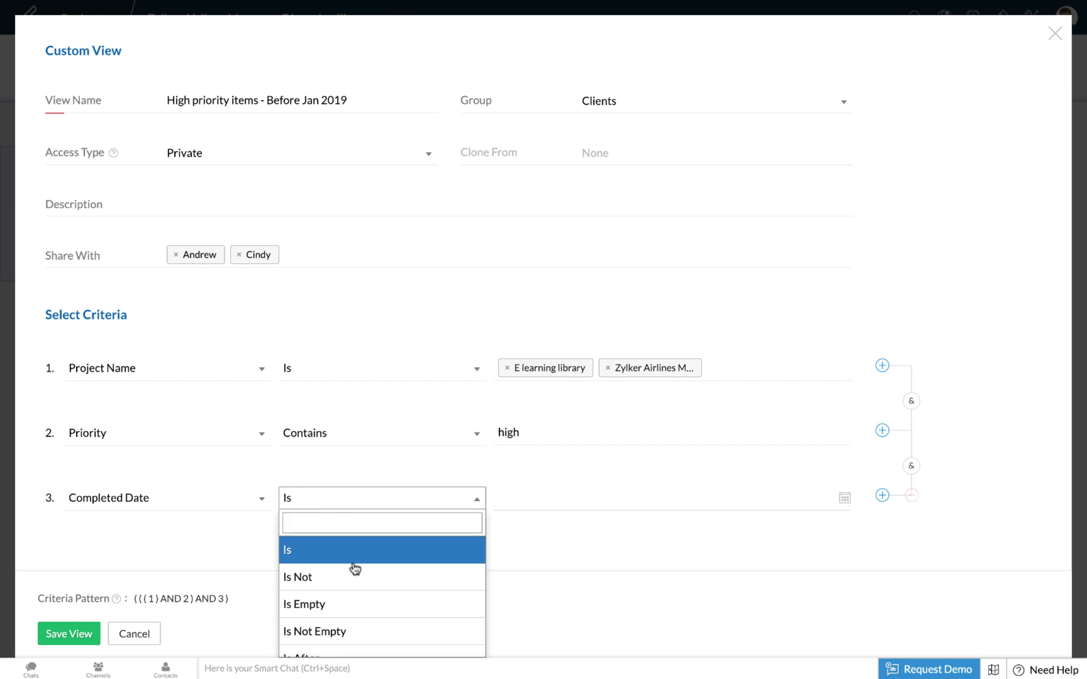
scroll(365, 599, down, 3)
click(363, 603)
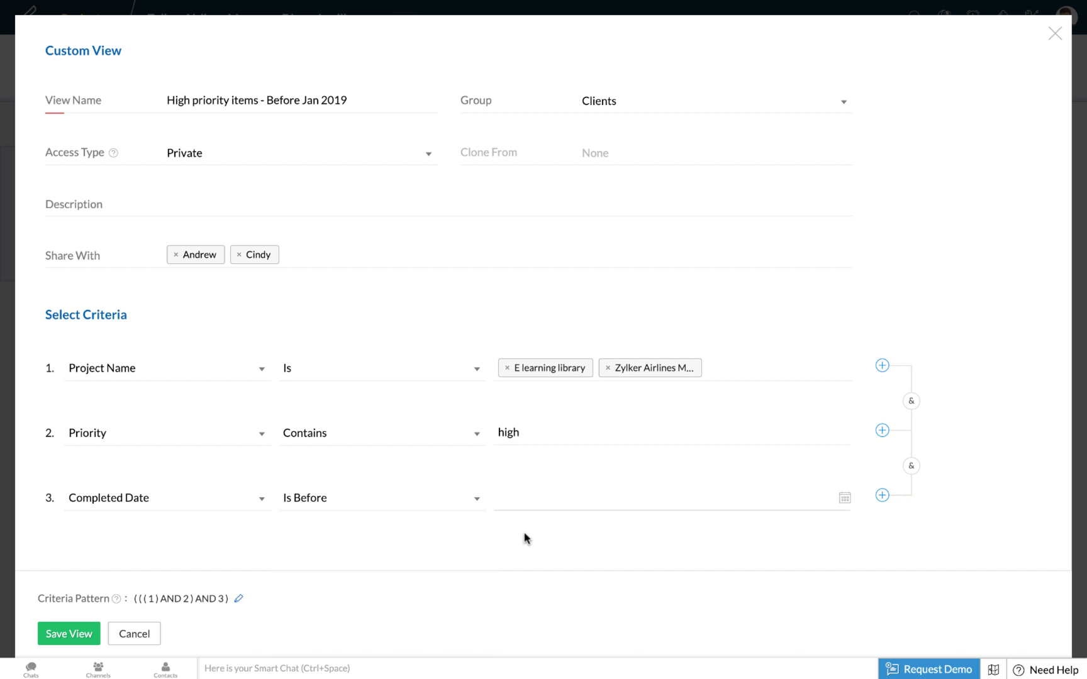
click(559, 493)
click(708, 277)
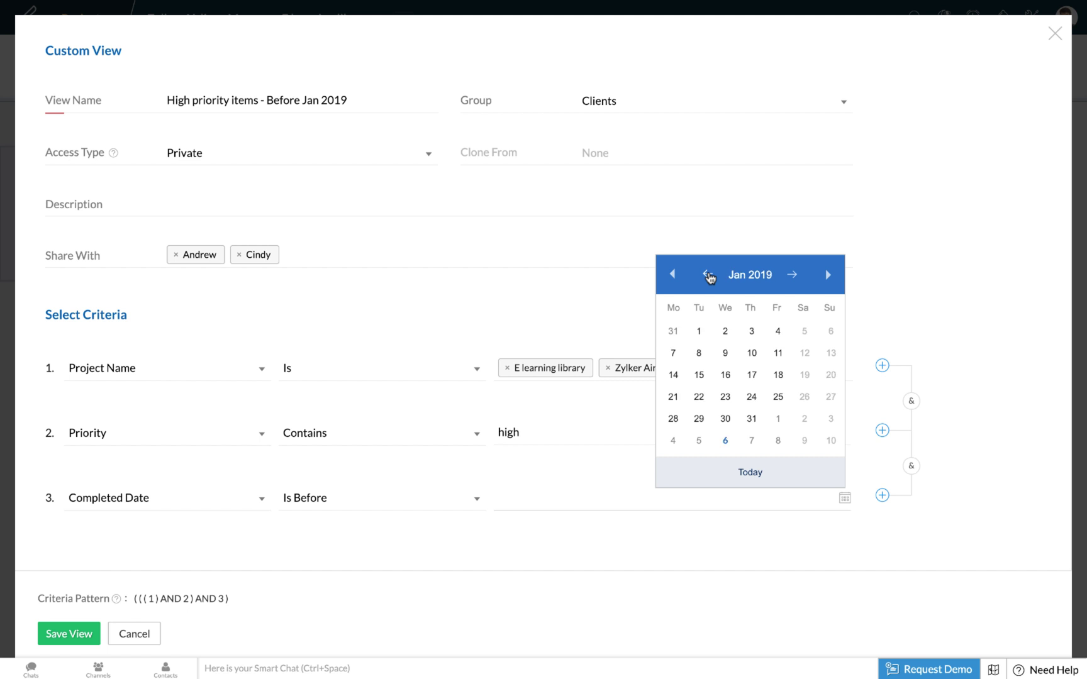
click(698, 332)
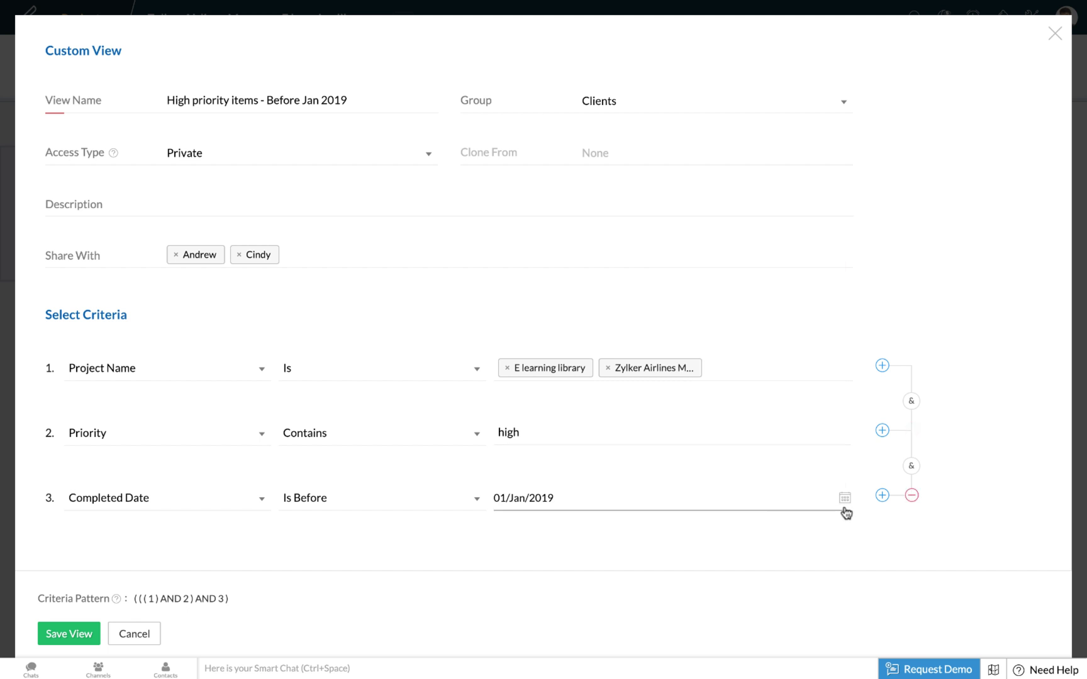
click(883, 496)
click(860, 480)
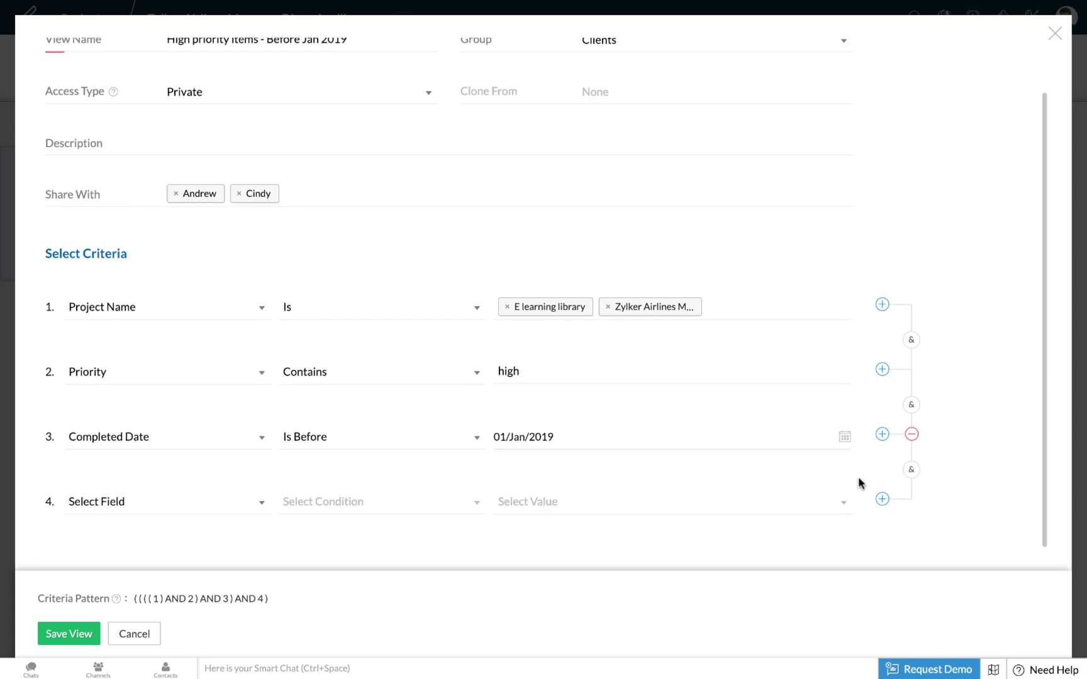
Step: Set the fourth criterion to Sprint Type Is Completed and save the custom view
click(111, 503)
text(sprint)
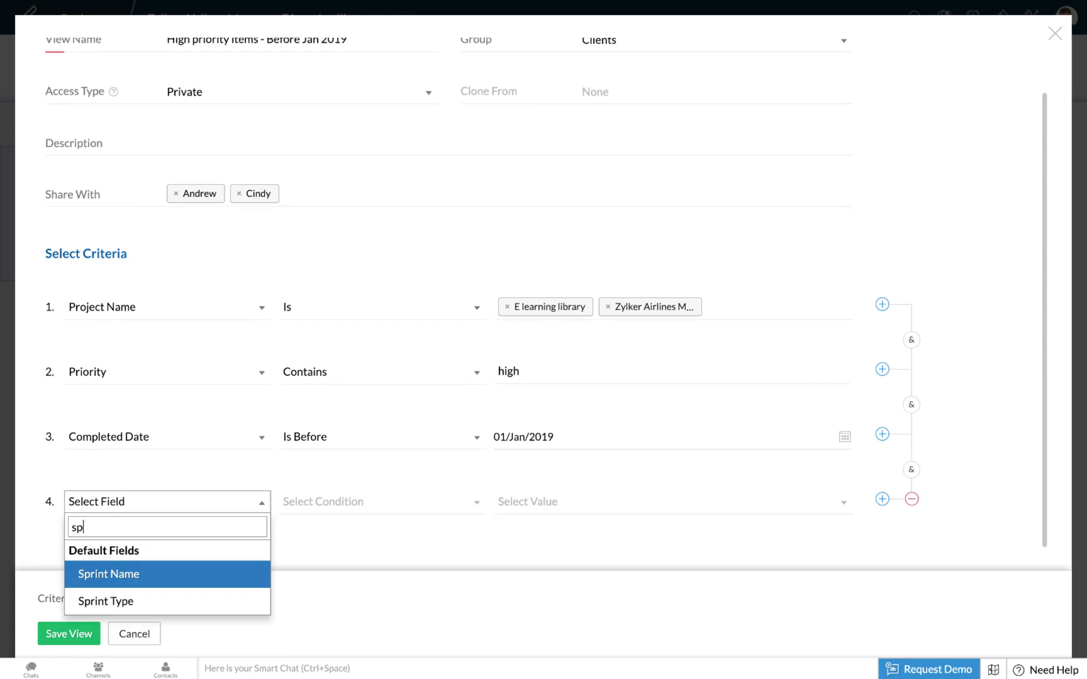
click(114, 601)
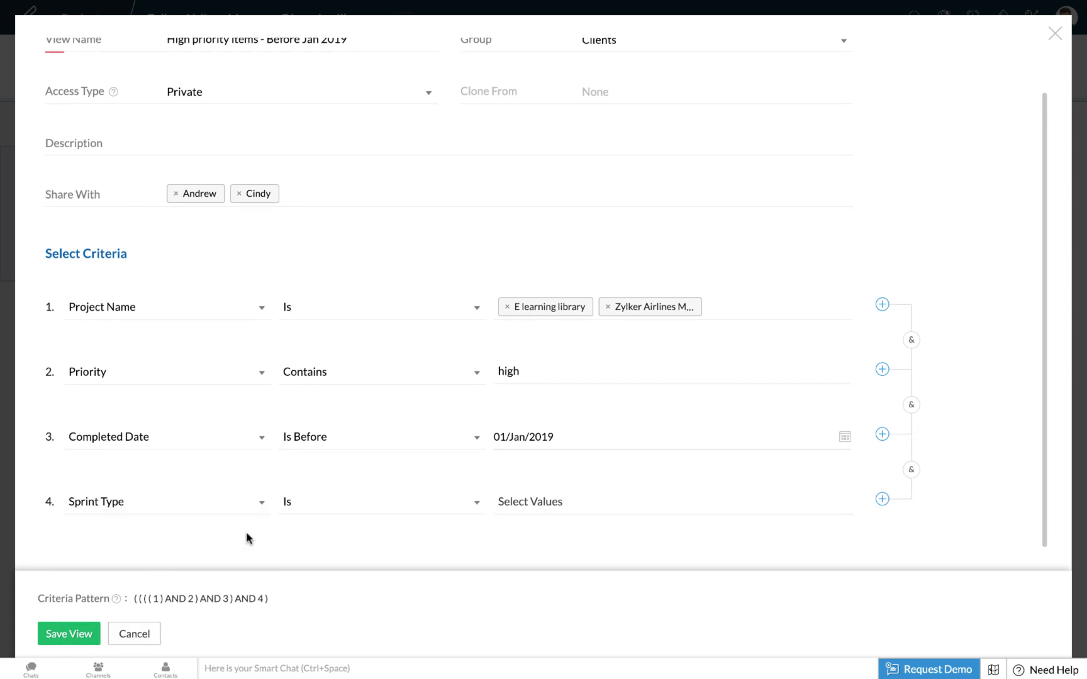
click(510, 502)
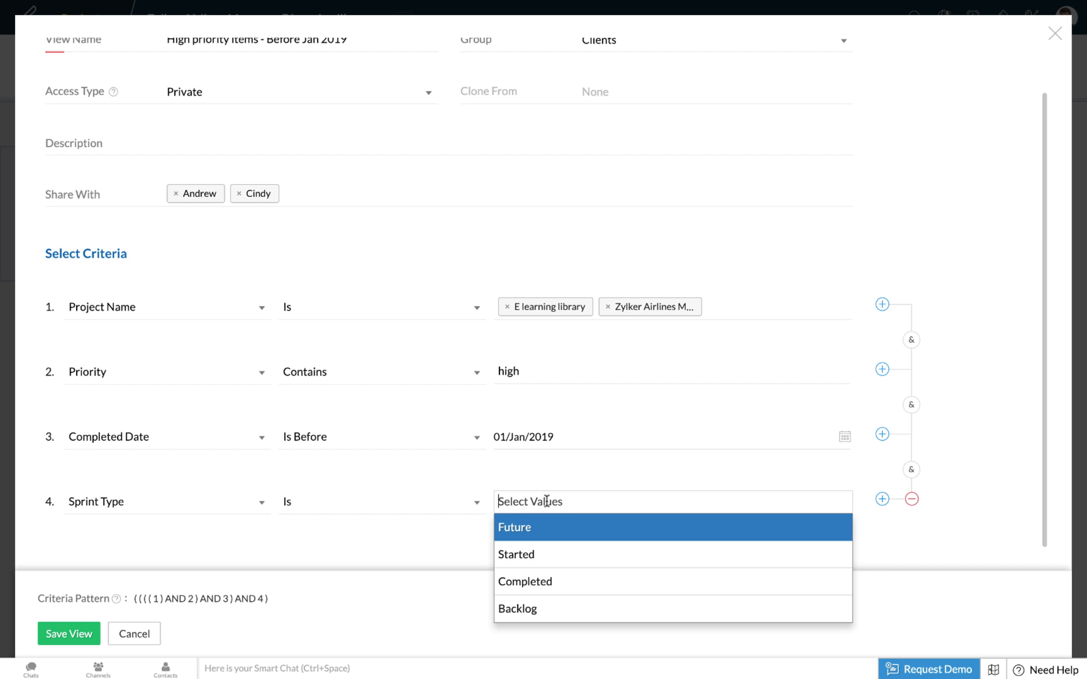
click(545, 585)
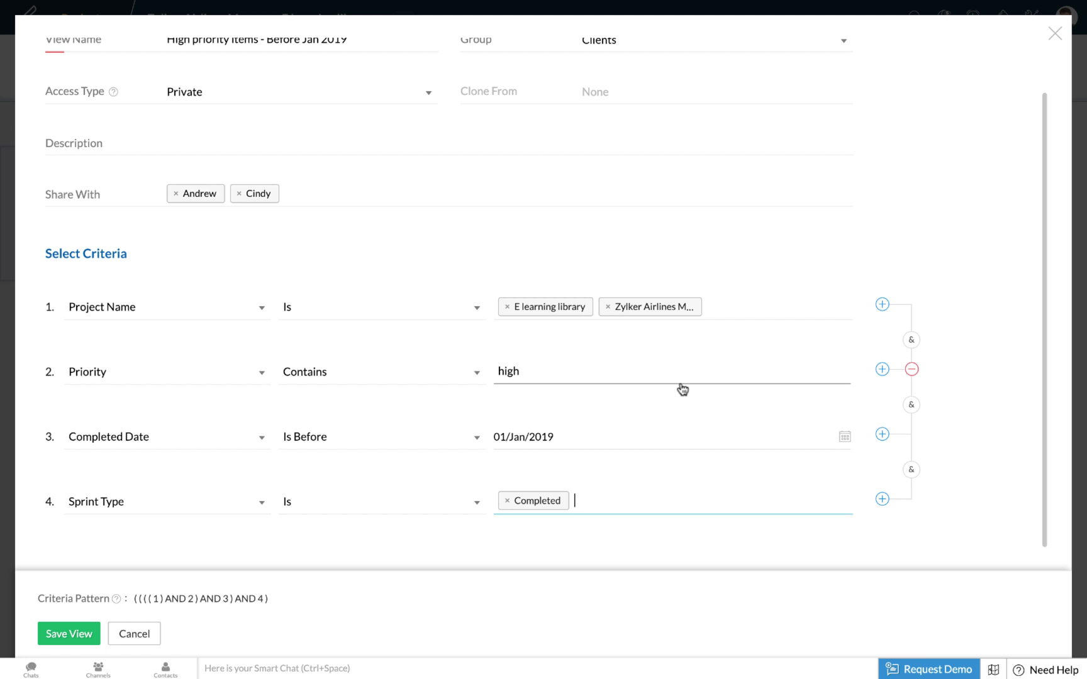
click(68, 634)
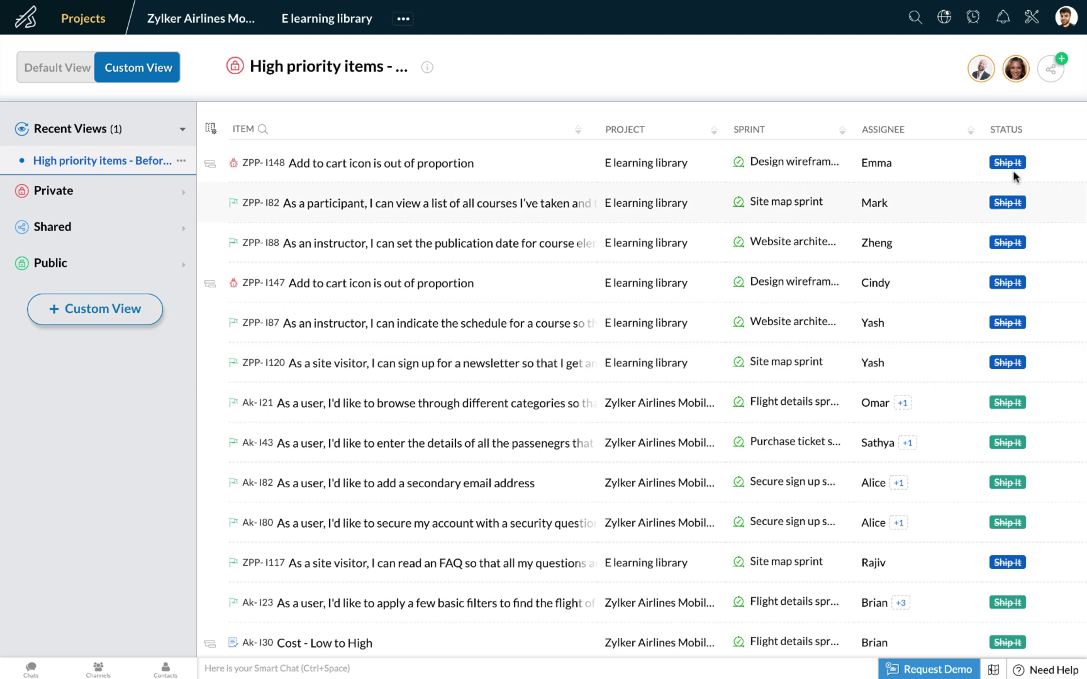
scroll(1020, 374, down, 2)
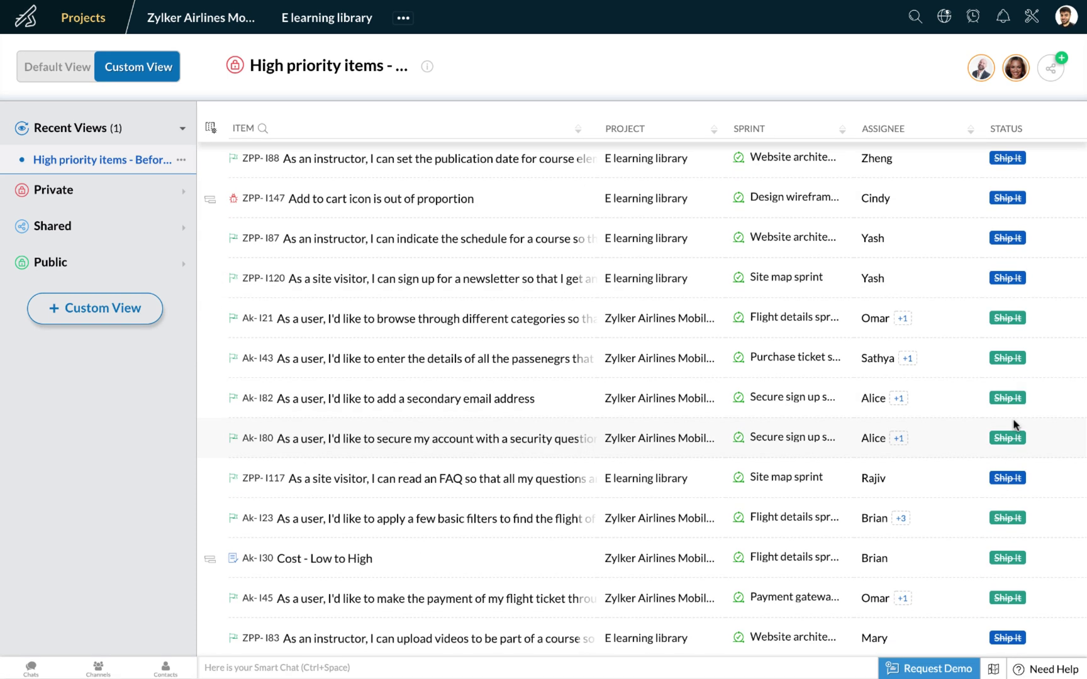
scroll(1013, 425, up, 2)
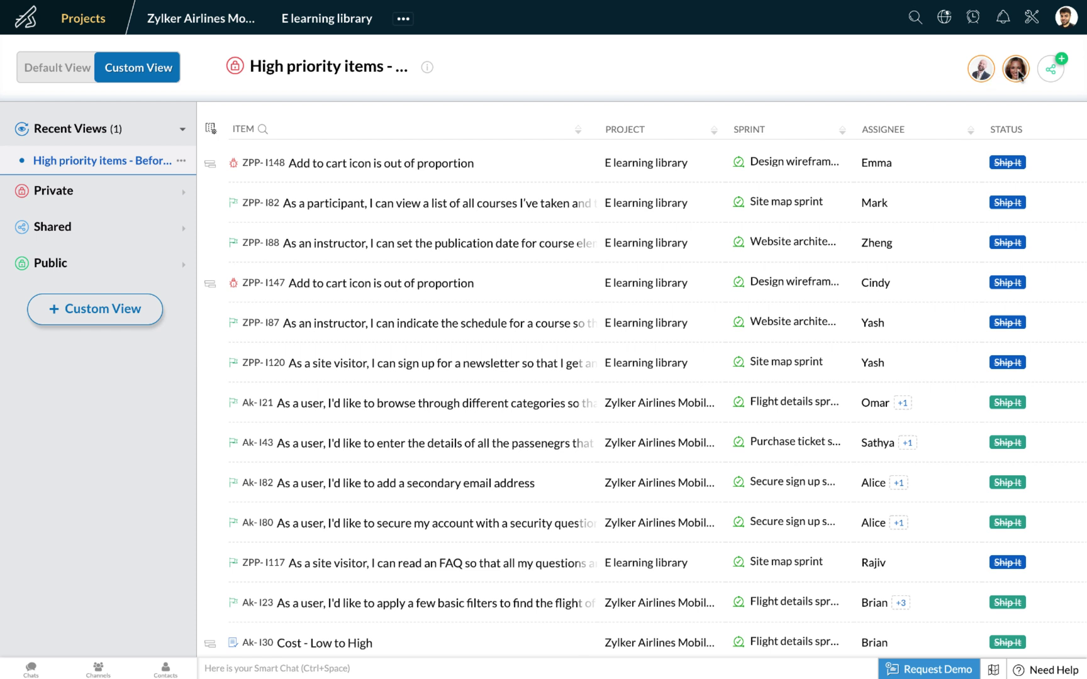
Step: Check the High priority view's export formats, cancel the export, and bring up work item search
click(181, 162)
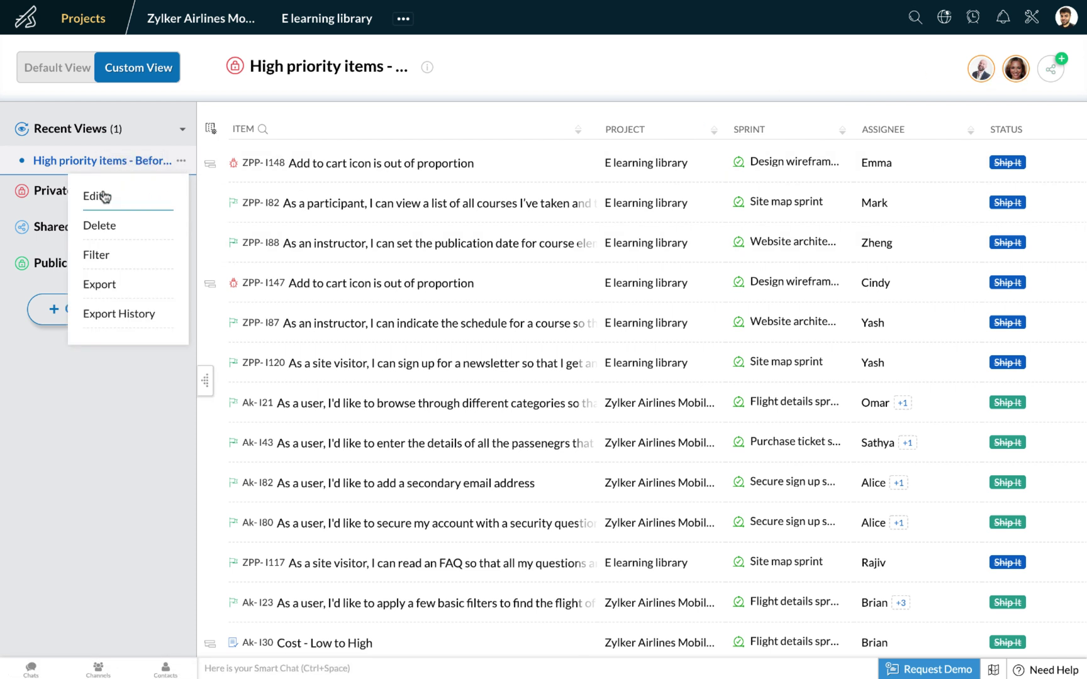
click(112, 290)
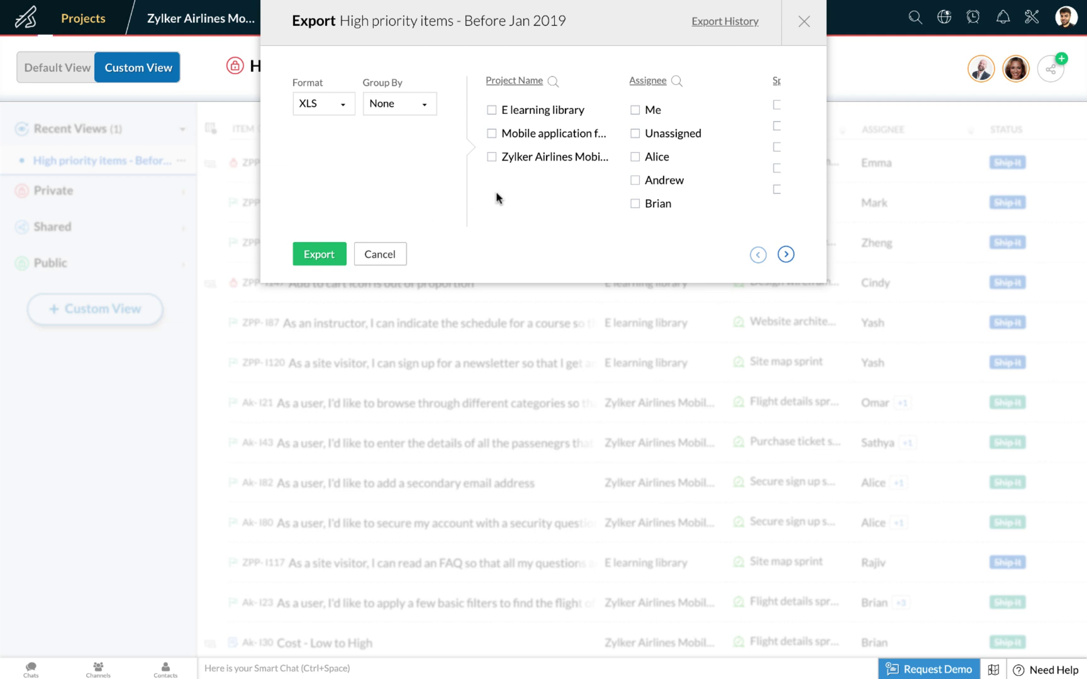
click(339, 117)
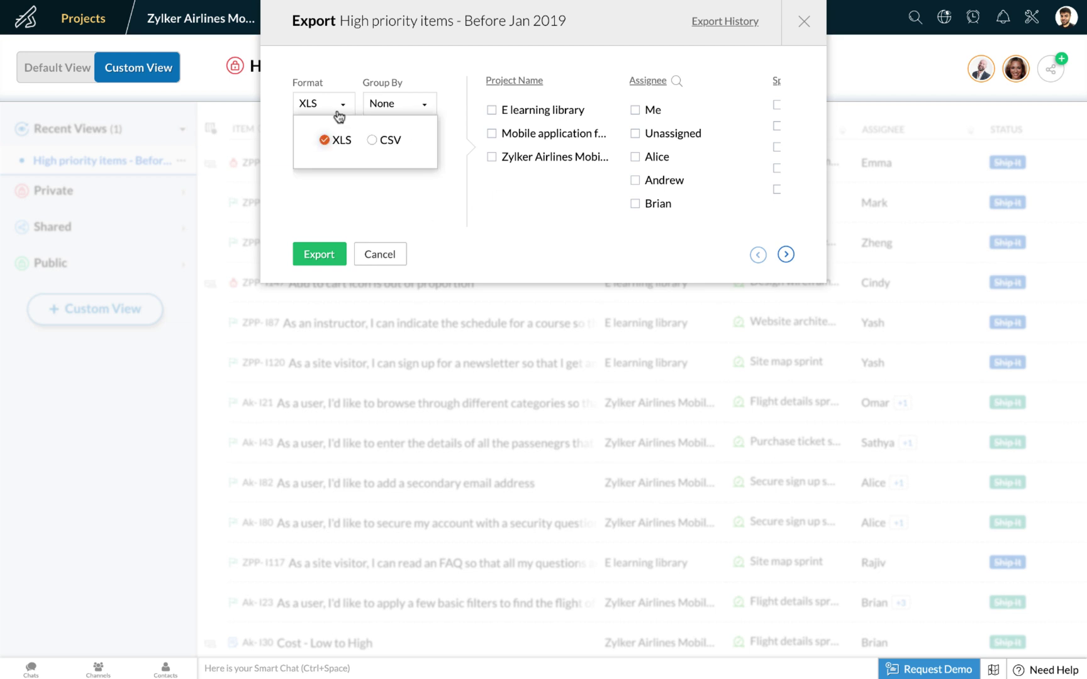
click(379, 256)
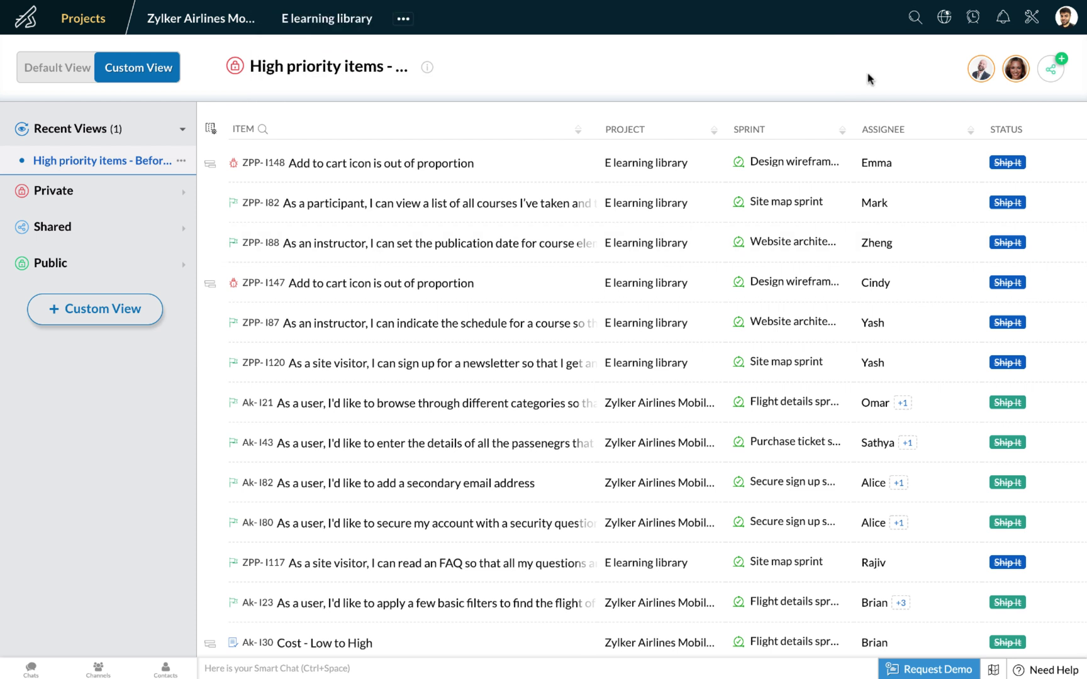
click(915, 21)
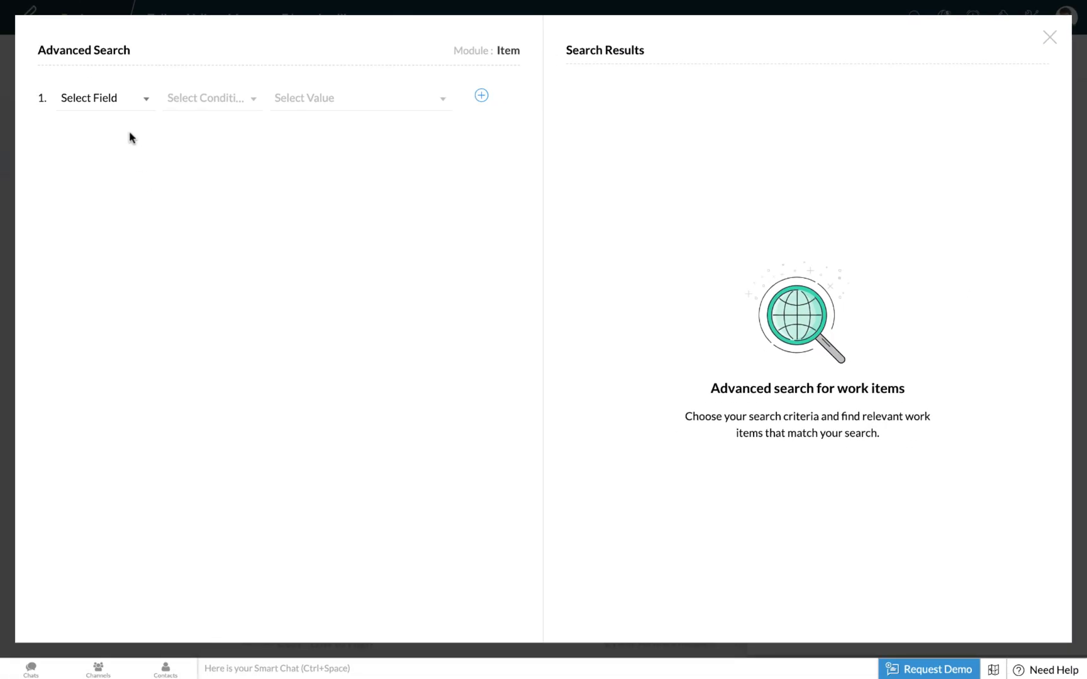
Step: Add a Project Name Is E learning library search criterion, joined to a new AND row
click(106, 96)
text(pr)
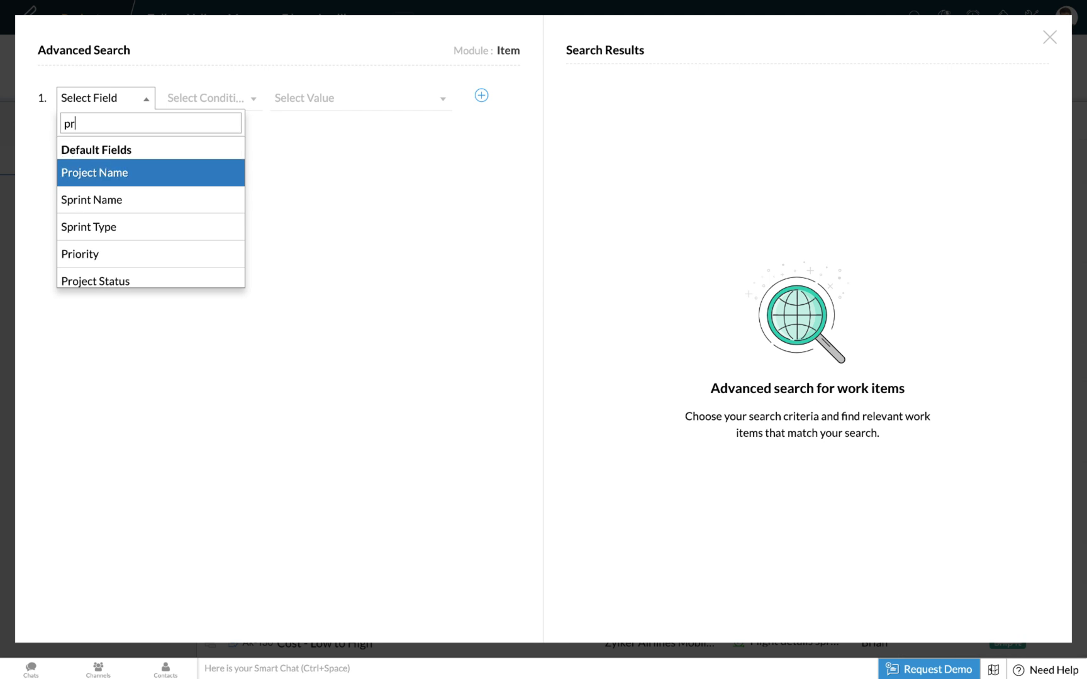
click(122, 171)
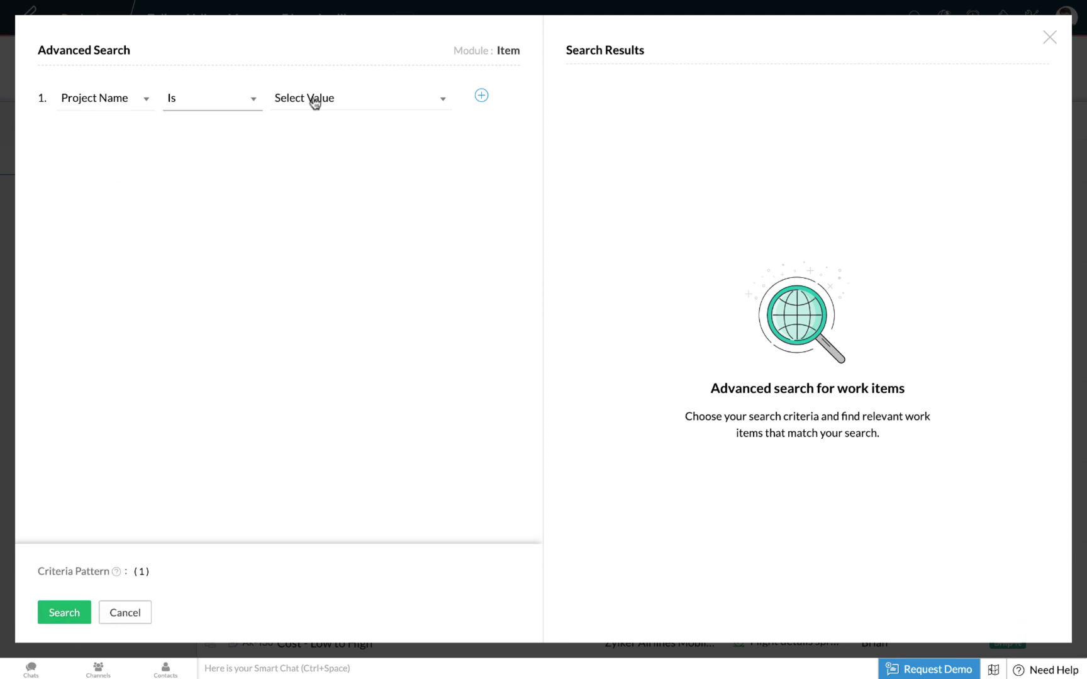
click(340, 99)
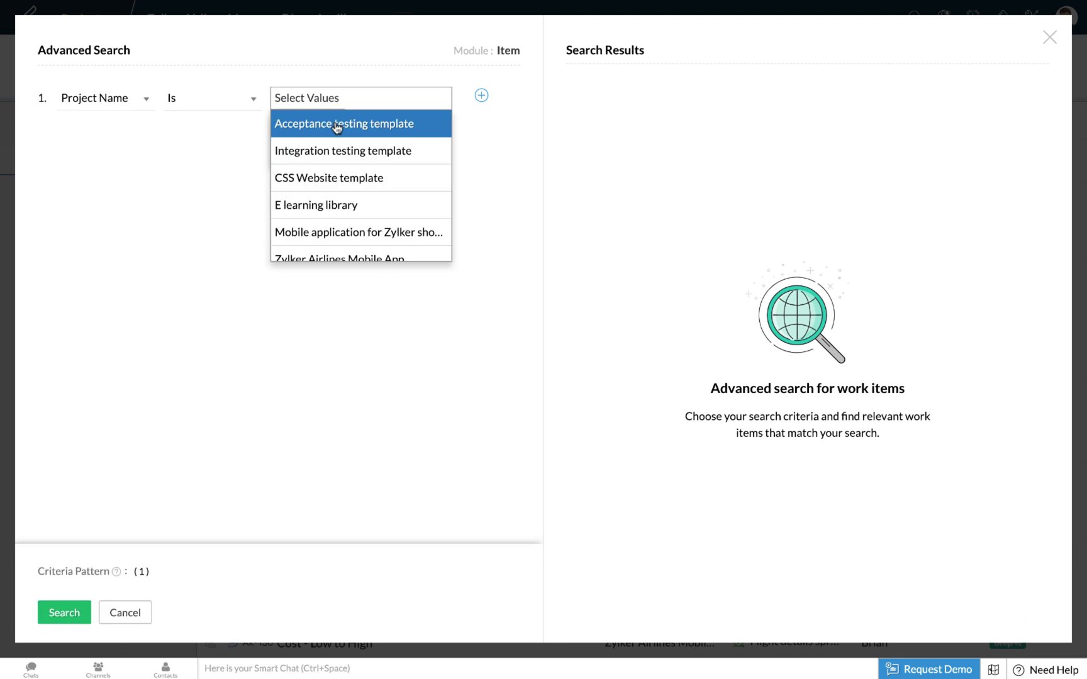
scroll(339, 192, down, 1)
click(340, 192)
click(482, 95)
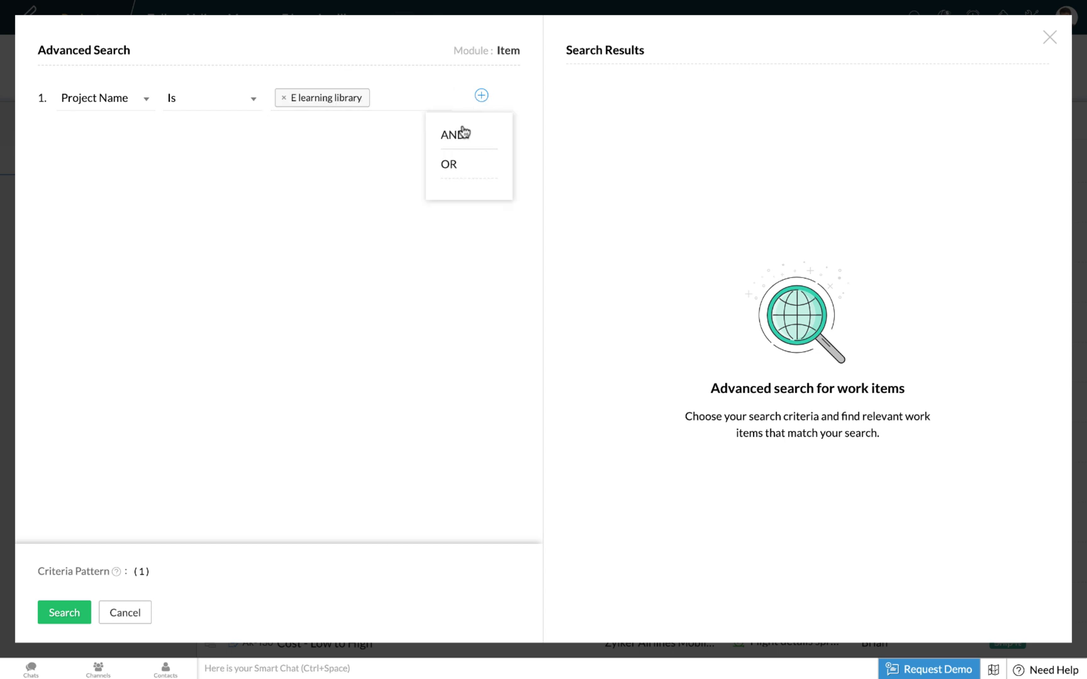
click(456, 133)
Step: Set the second criterion to Sprint Type Is Completed and add a third AND row
click(106, 168)
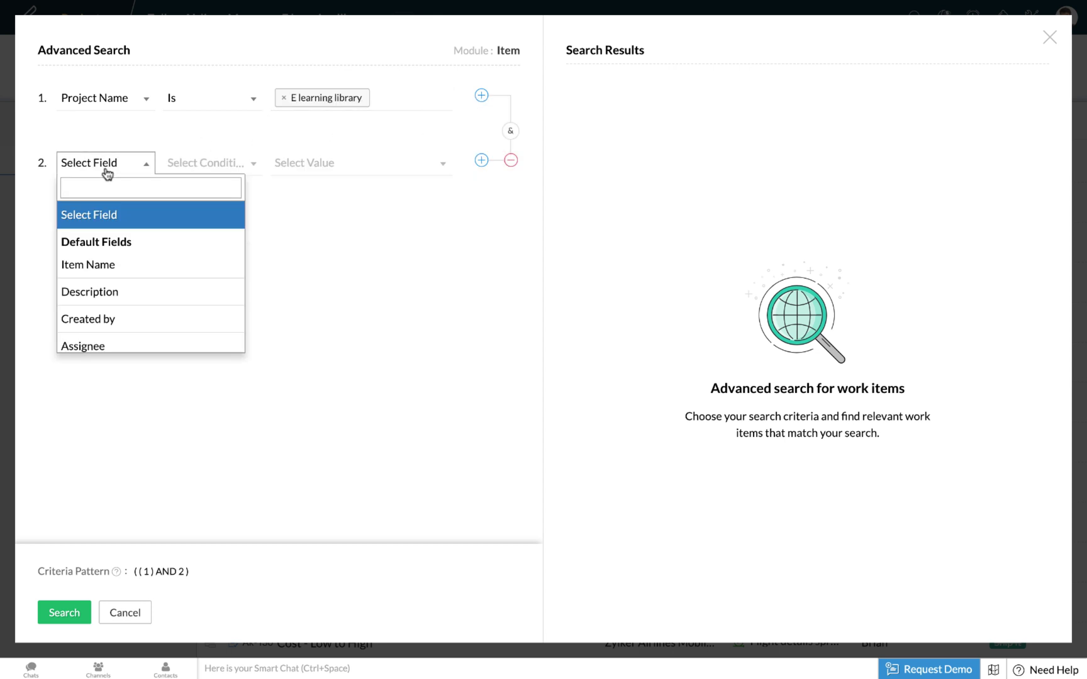
text(sprint)
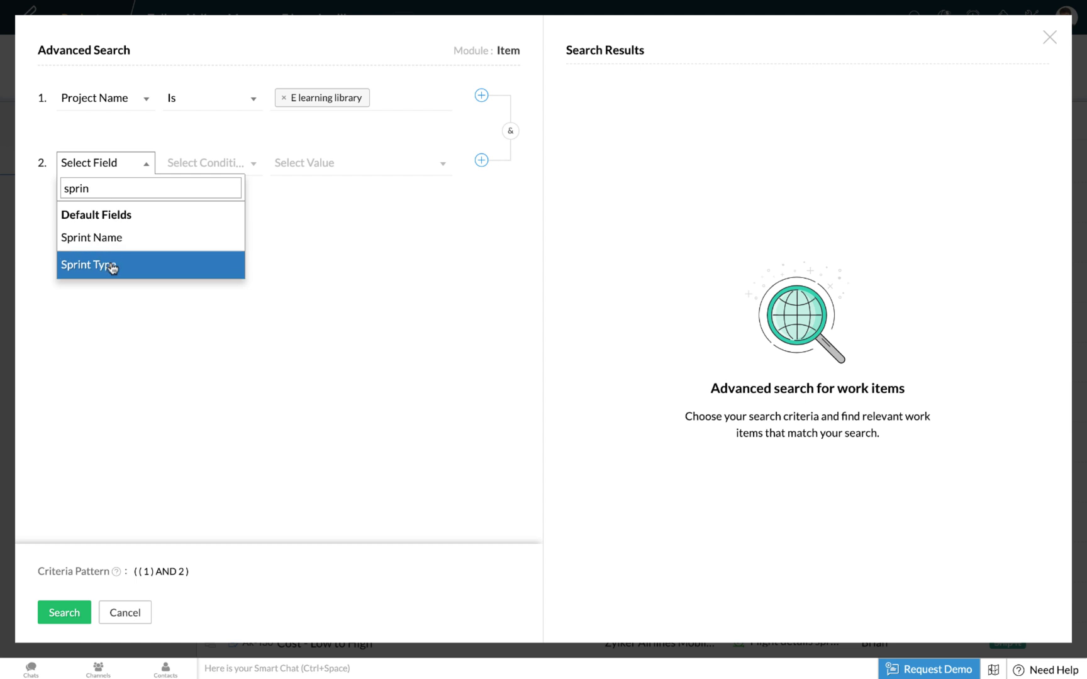
click(109, 265)
click(317, 163)
text(compl)
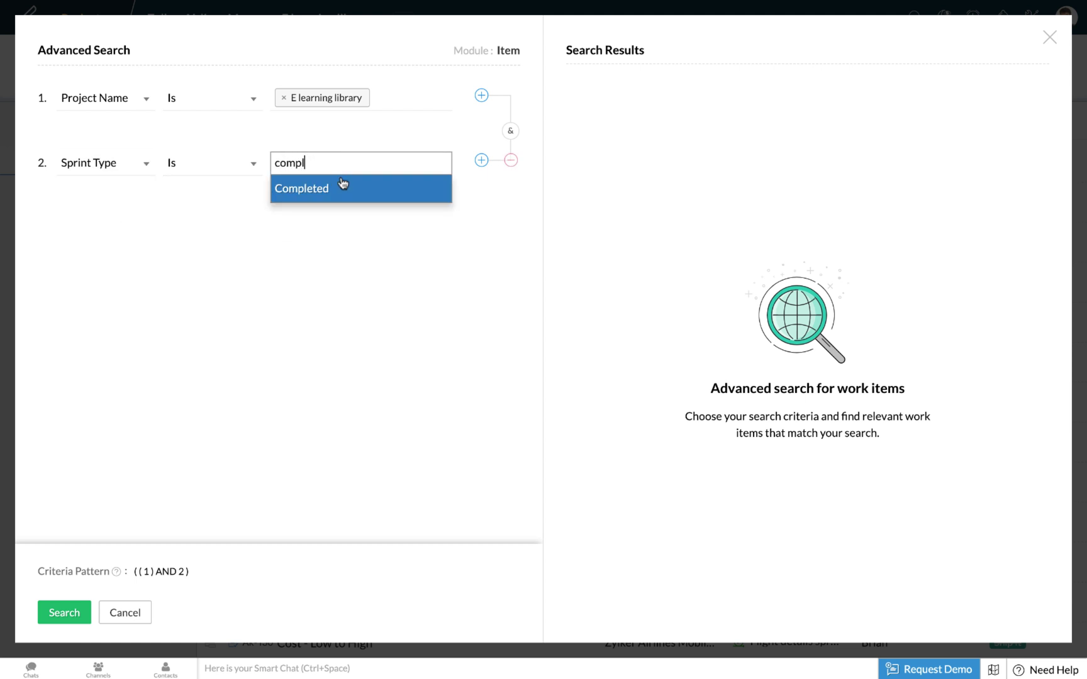
click(343, 189)
click(481, 160)
click(455, 200)
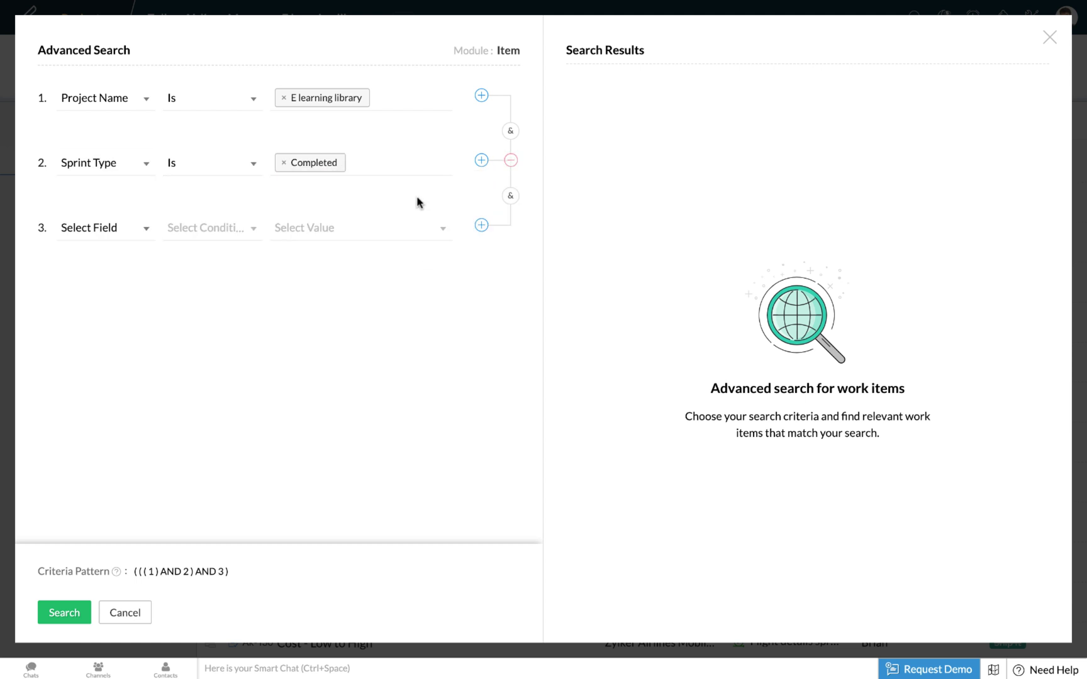
Step: Add Priority Contains medium, run the search to get 35 results, and save as custom view
click(273, 233)
text(medium)
click(428, 326)
click(64, 612)
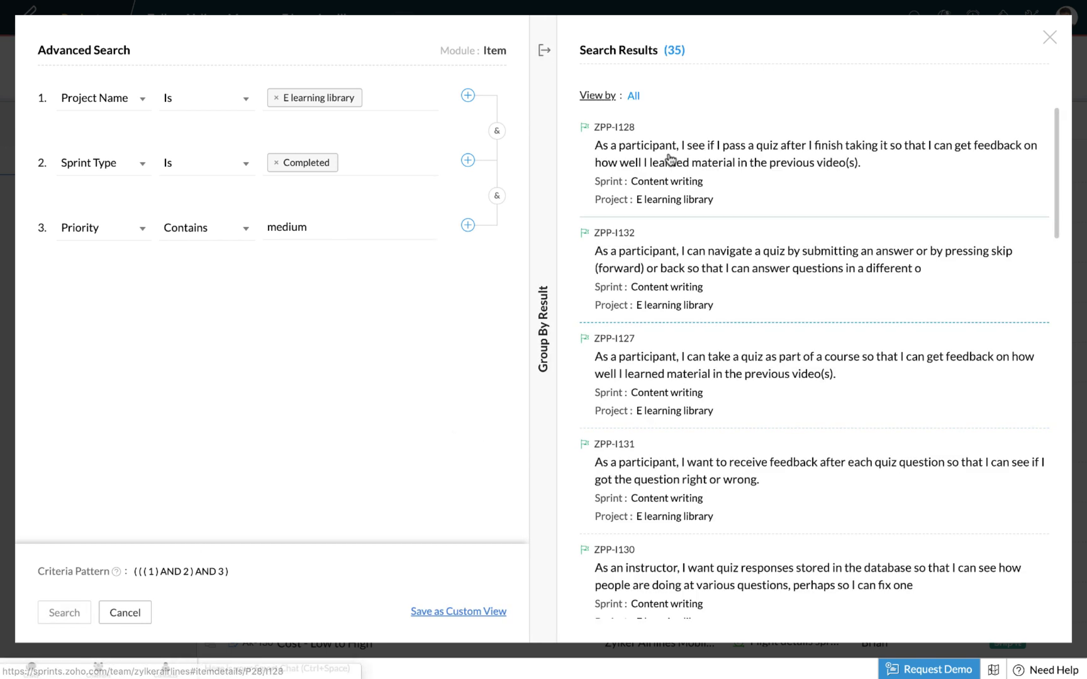
scroll(694, 280, down, 2)
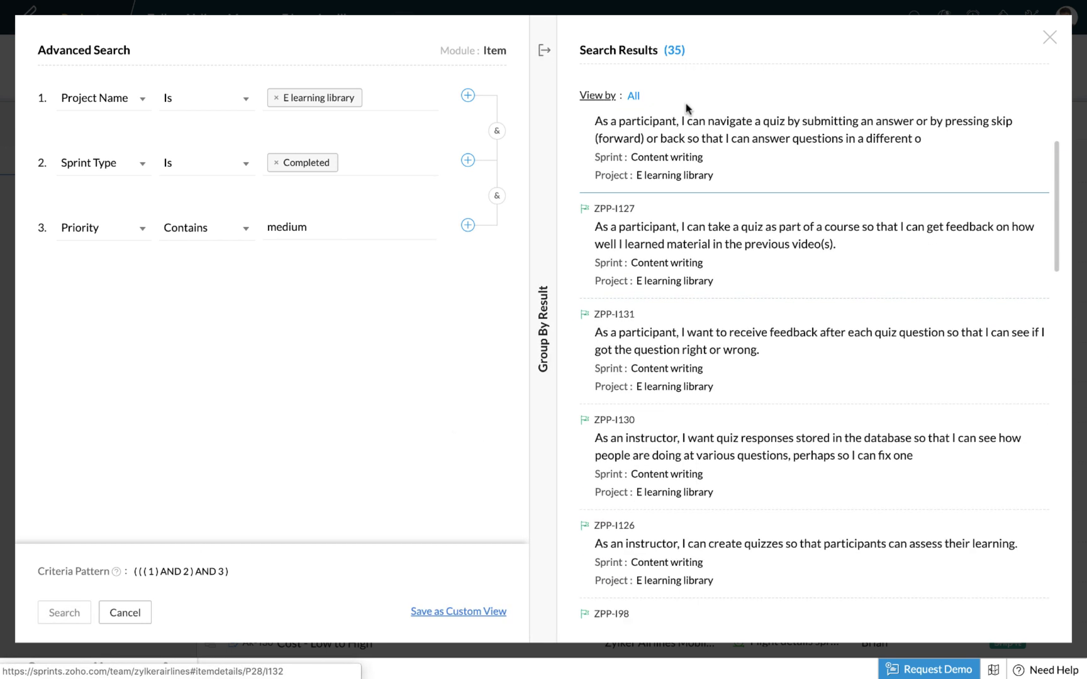
scroll(757, 344, down, 10)
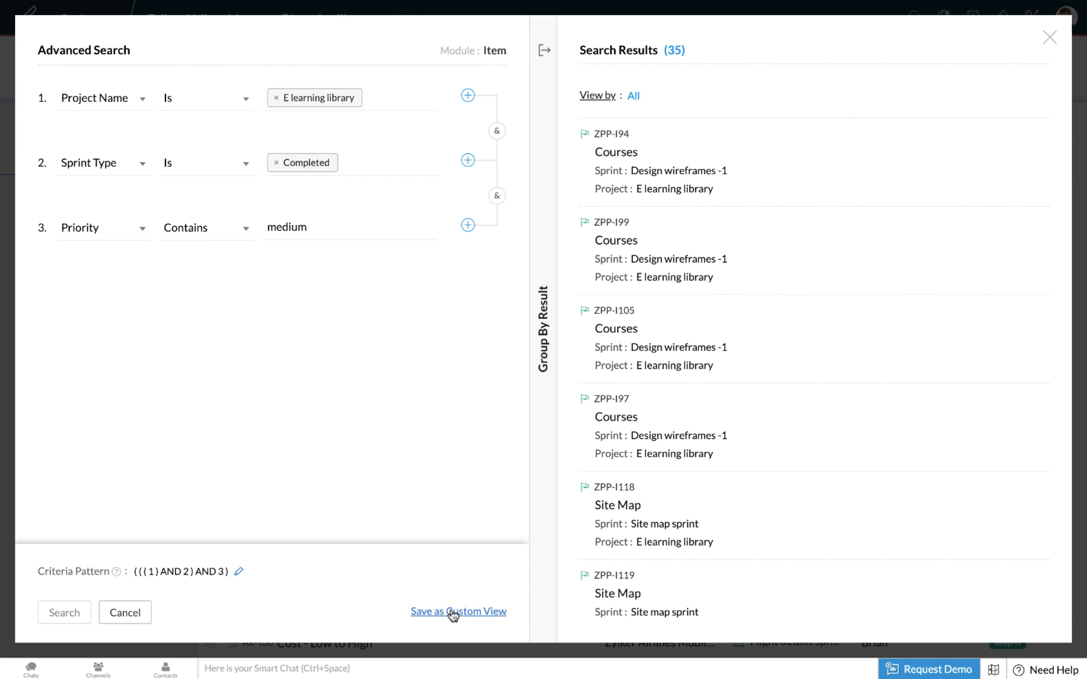
click(455, 612)
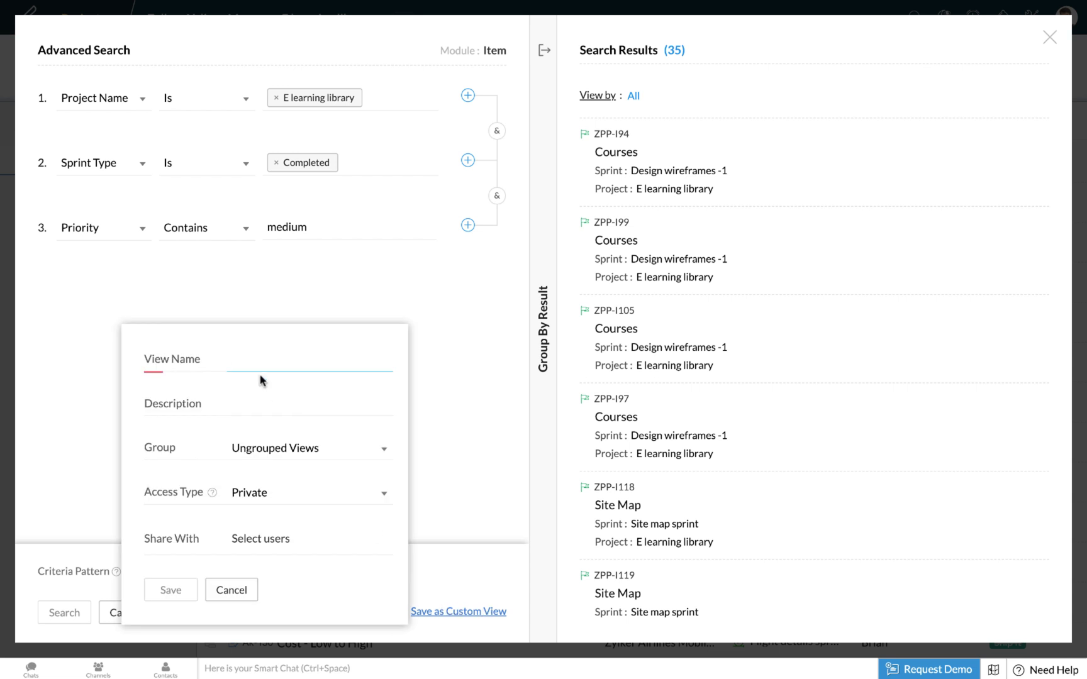
Step: File the search view under Clients, keep Private access, and share it with one teammate
click(277, 448)
click(267, 553)
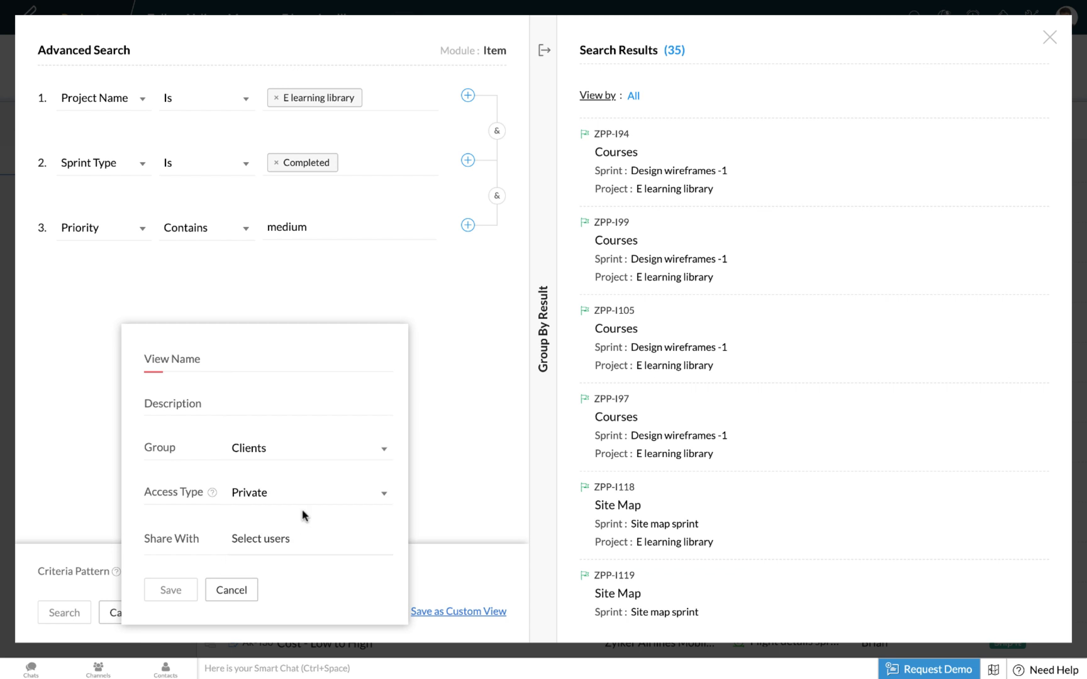
click(282, 502)
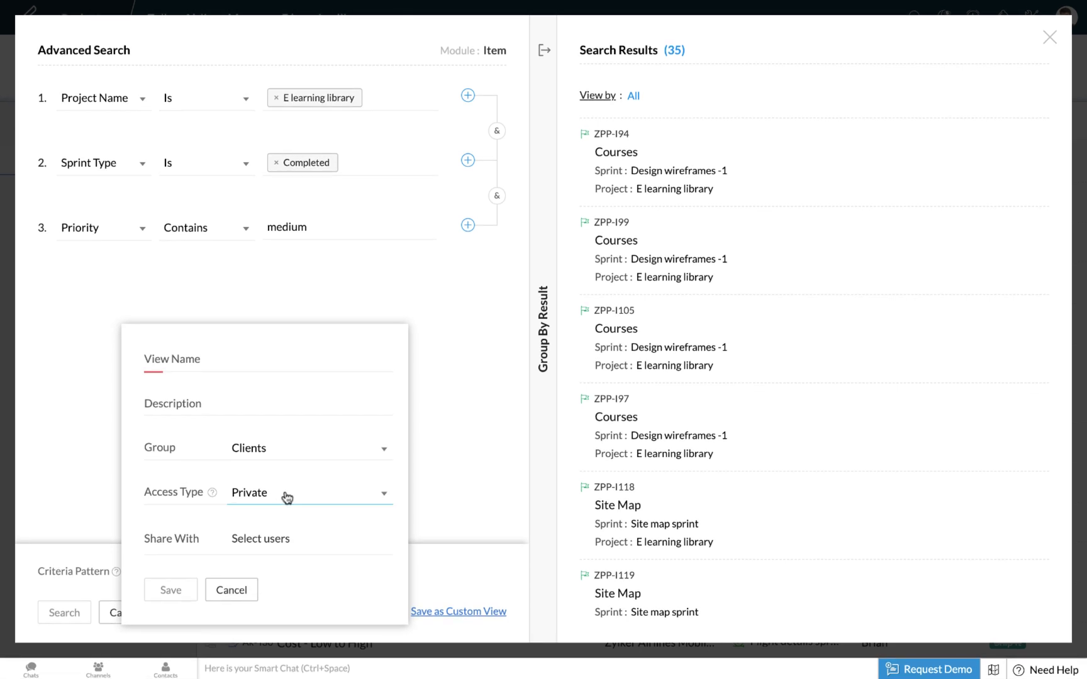
click(263, 539)
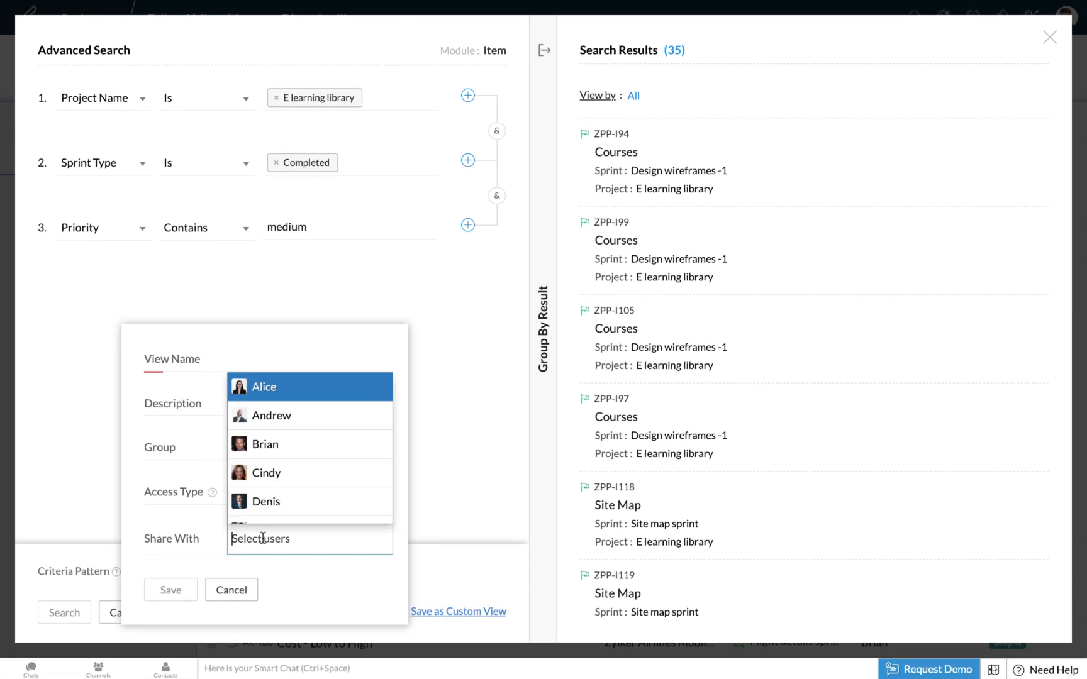
click(267, 483)
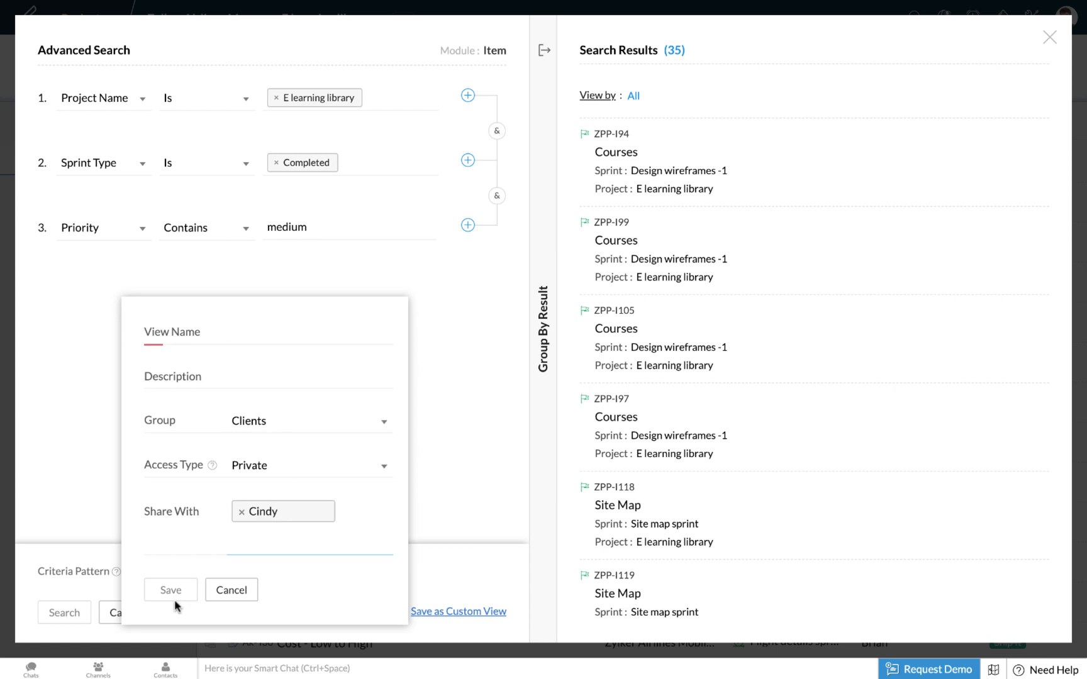
click(245, 337)
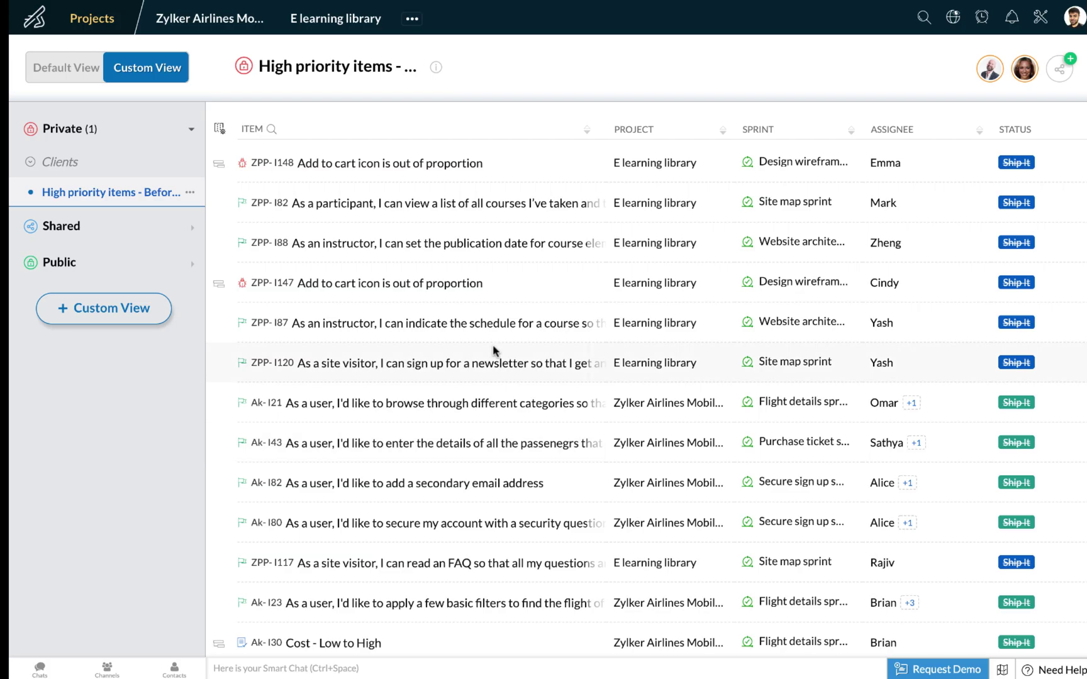
Step: Create a project template named 'E learning template' cloned from E learning library
click(87, 27)
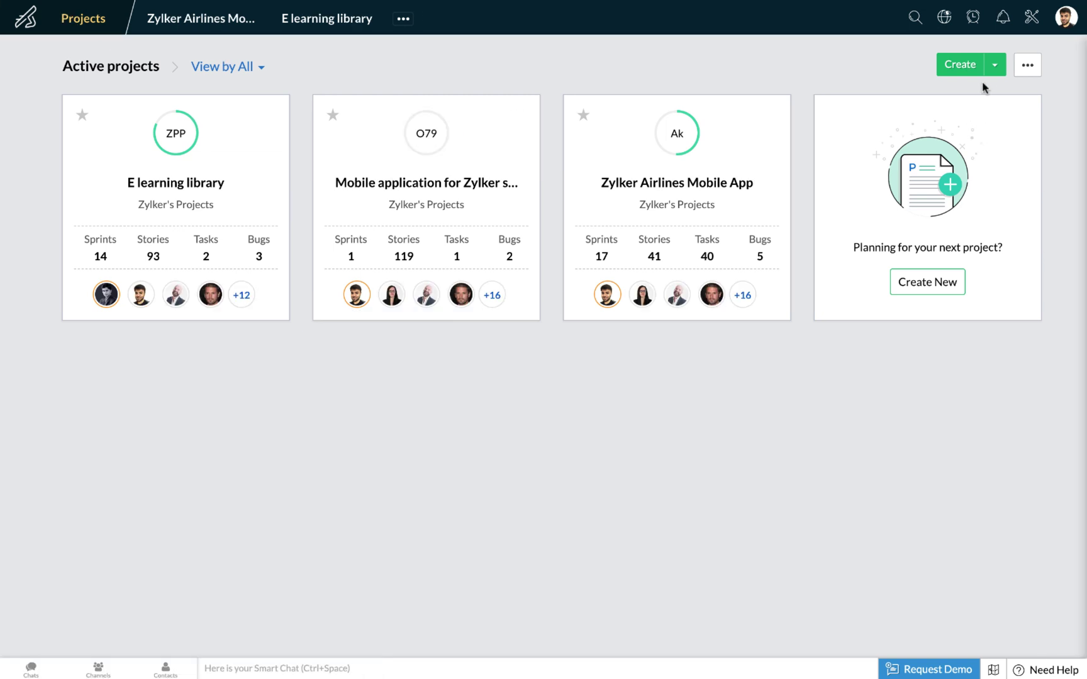
click(1003, 65)
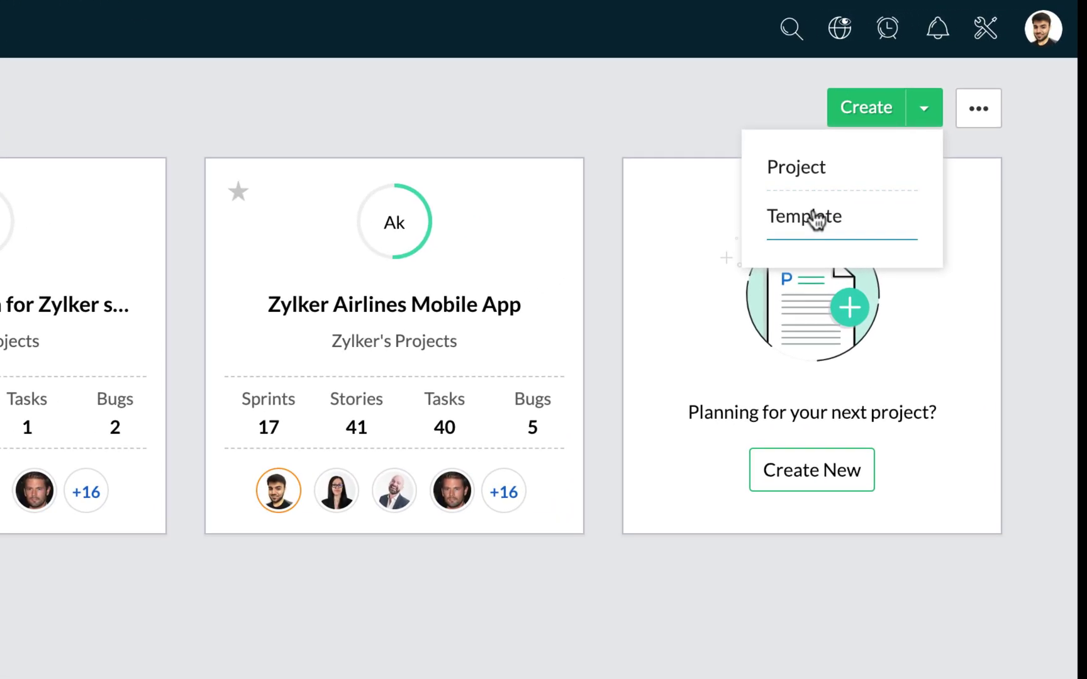
click(816, 218)
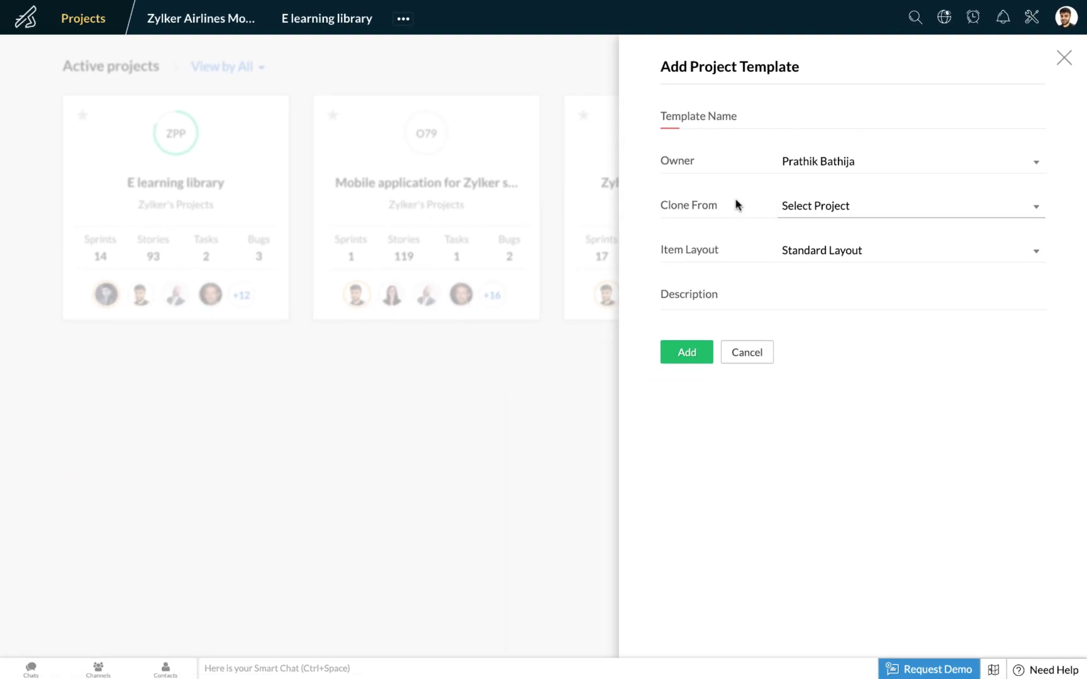
click(831, 206)
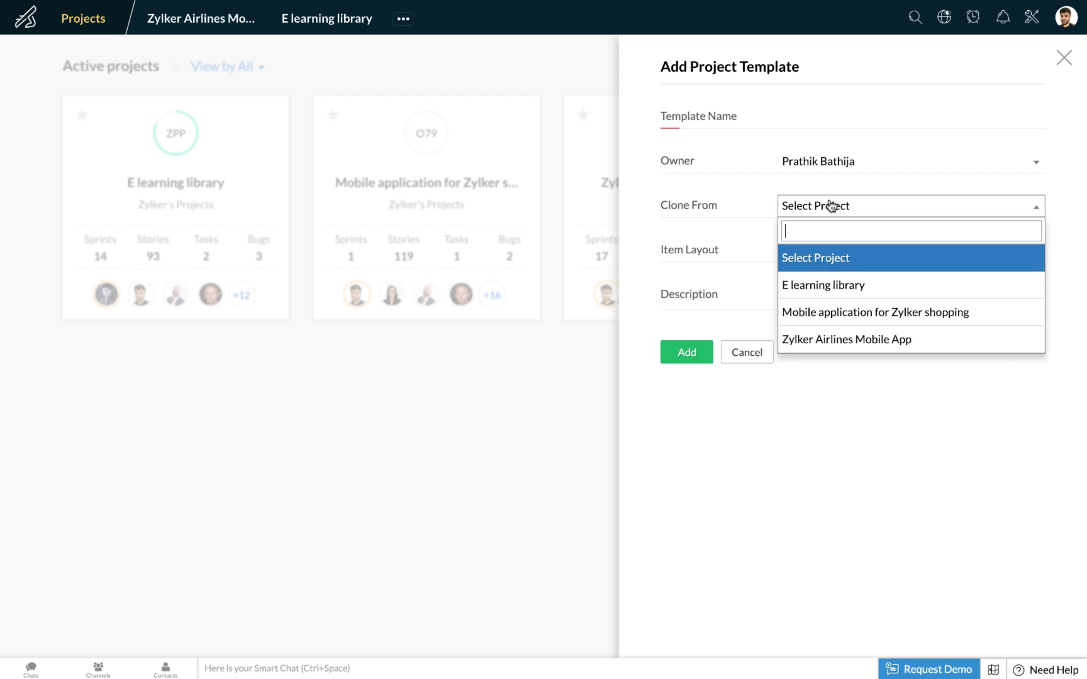
click(841, 289)
click(790, 133)
text(E learning template)
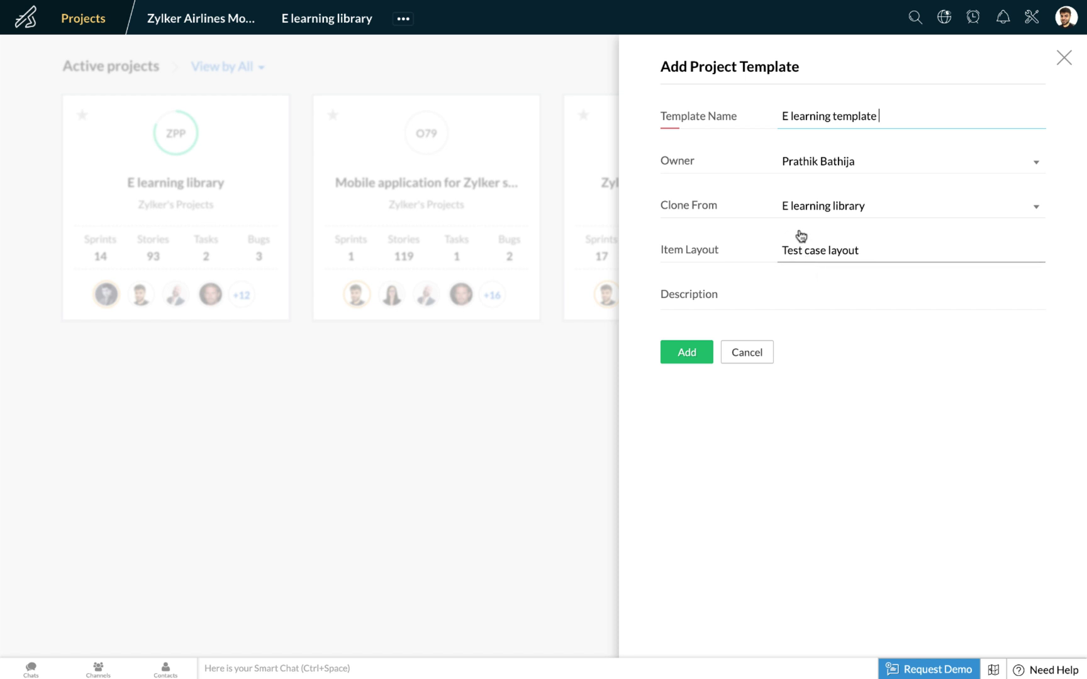
click(686, 354)
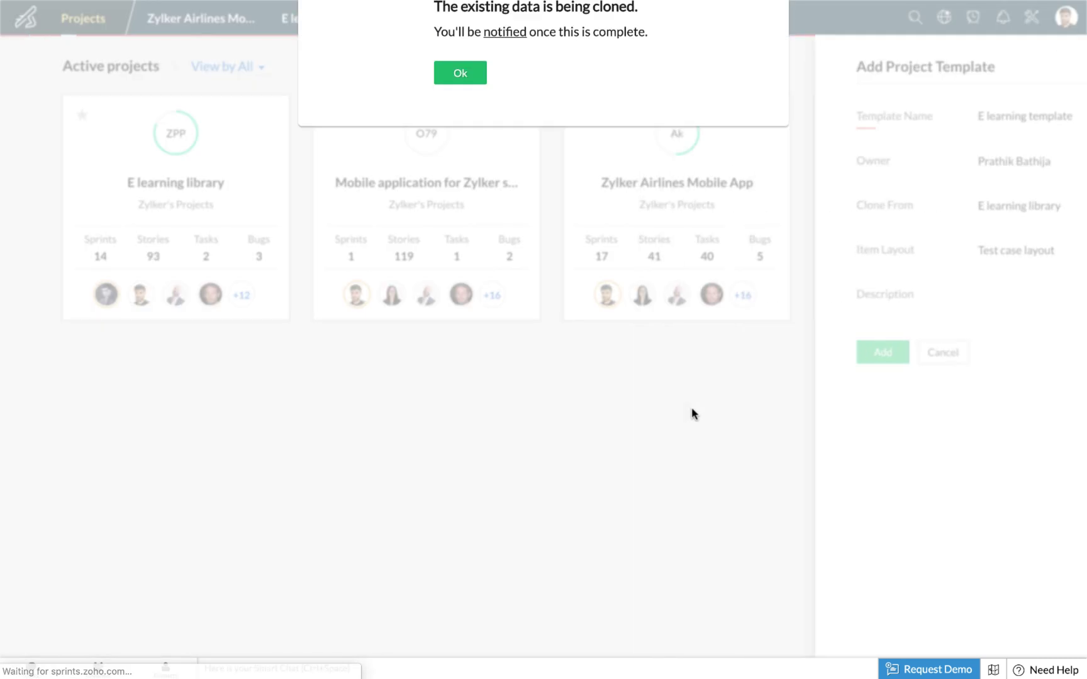
Step: Dismiss the cloning notice and refresh to load the cloned E learning template's epics
click(476, 115)
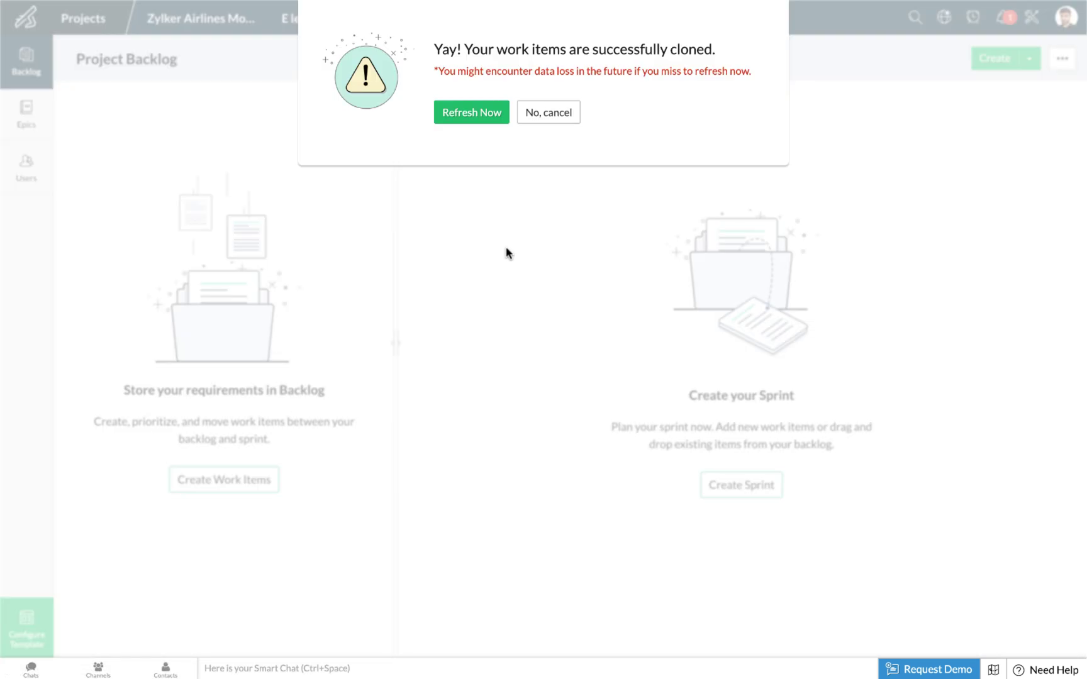
click(465, 113)
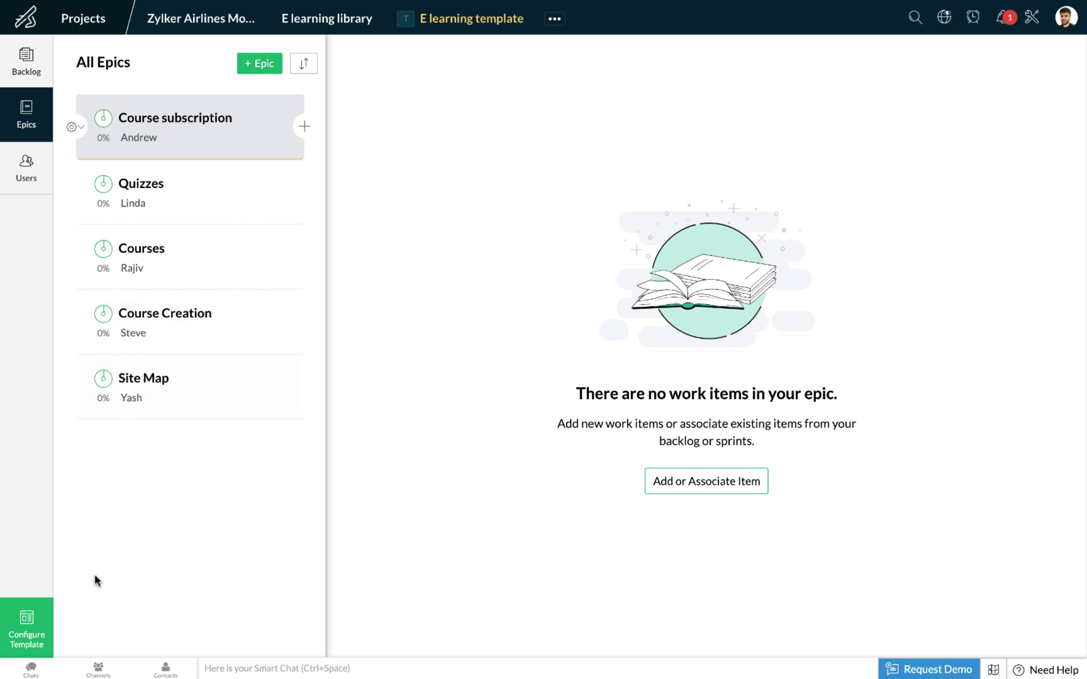
Step: Review E learning template's configuration, including Client Feedback, Red alert priority and On Hold status
click(30, 629)
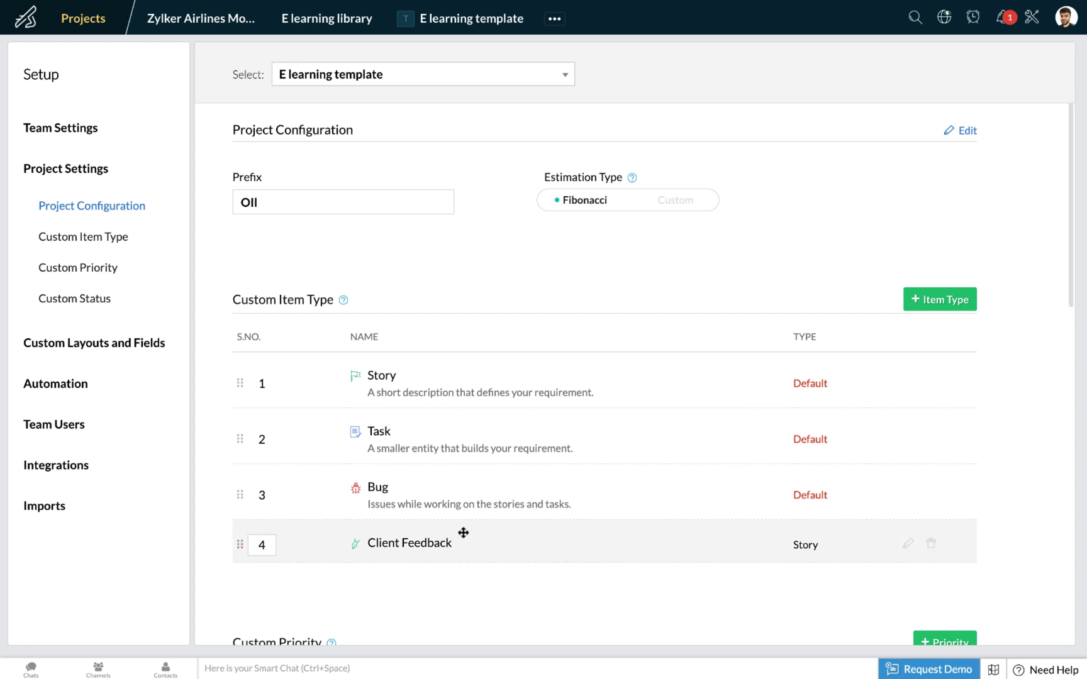
scroll(827, 389, down, 1)
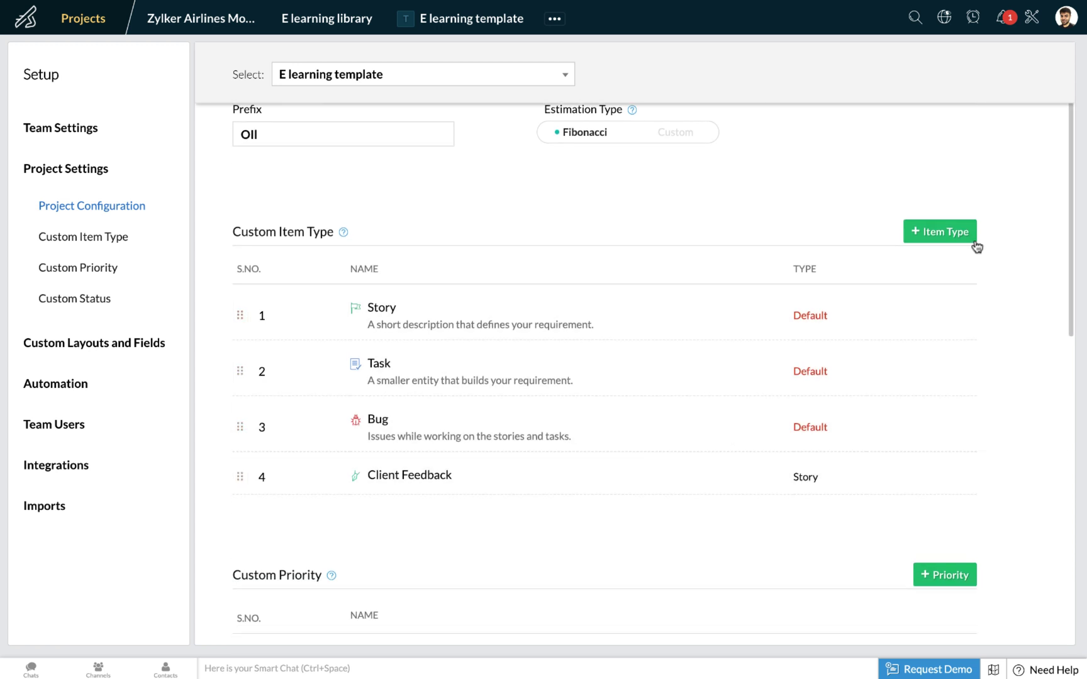
scroll(779, 359, down, 2)
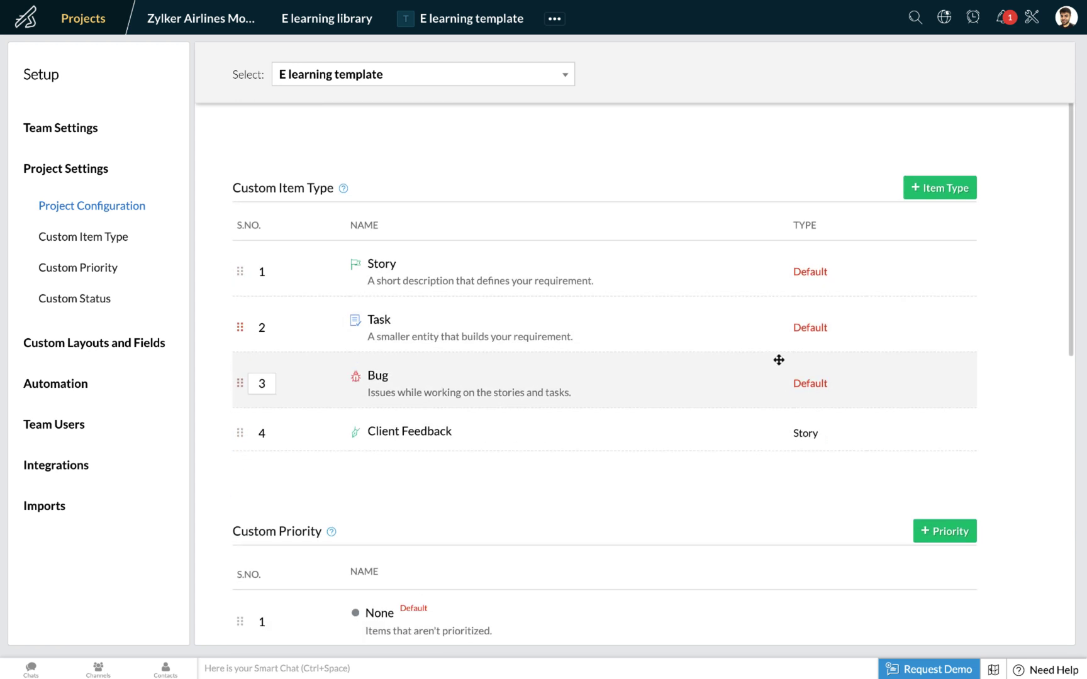
scroll(779, 361, down, 3)
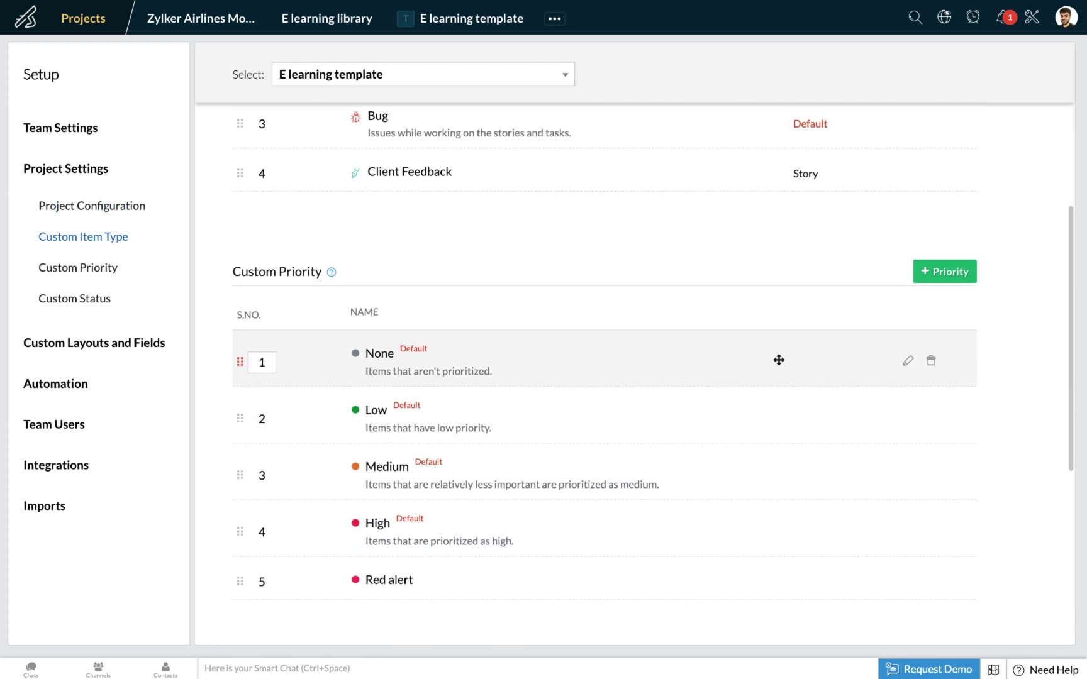
scroll(779, 359, down, 5)
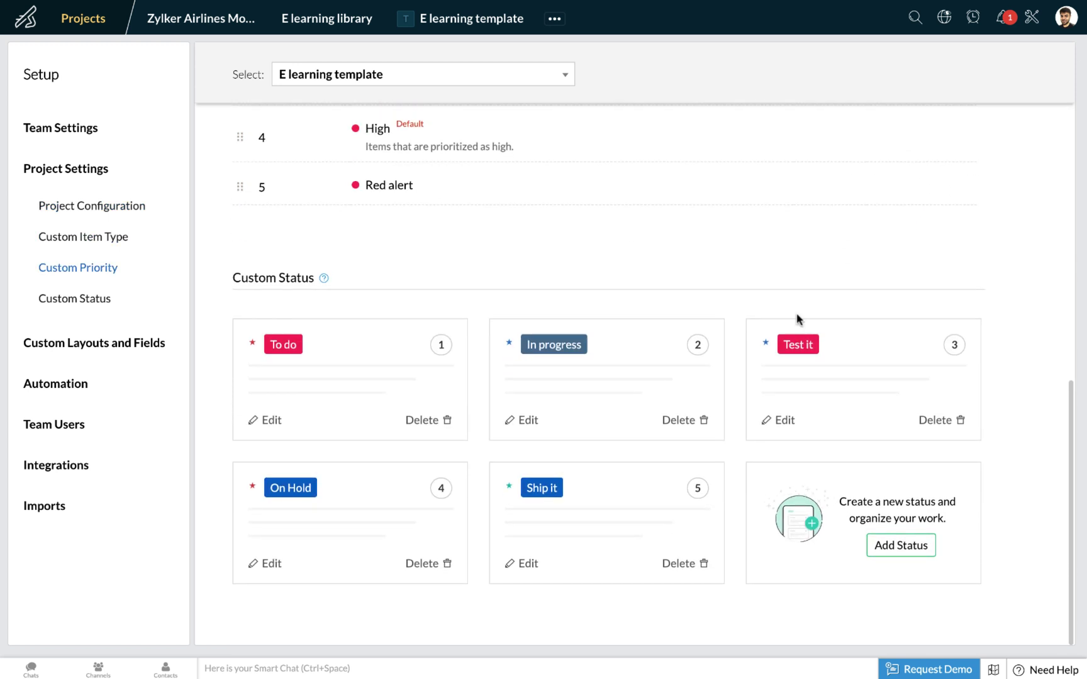